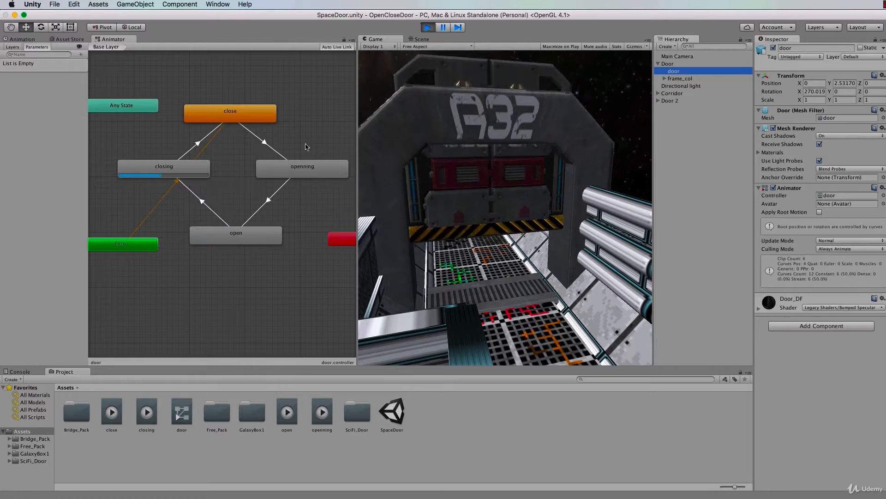
# Stop the running game and import all items of the StandardCharacterAssets package into the project
pyautogui.click(428, 28)
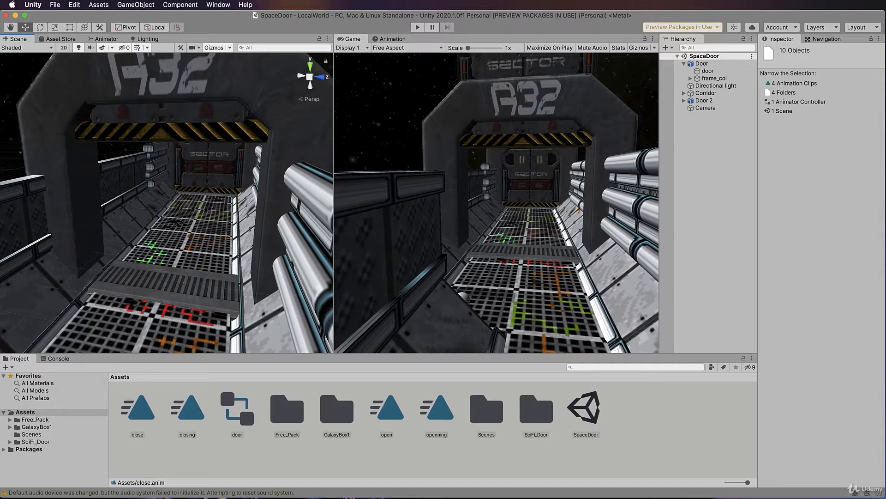
pyautogui.moveTo(885, 454); pyautogui.dragTo(686, 410)
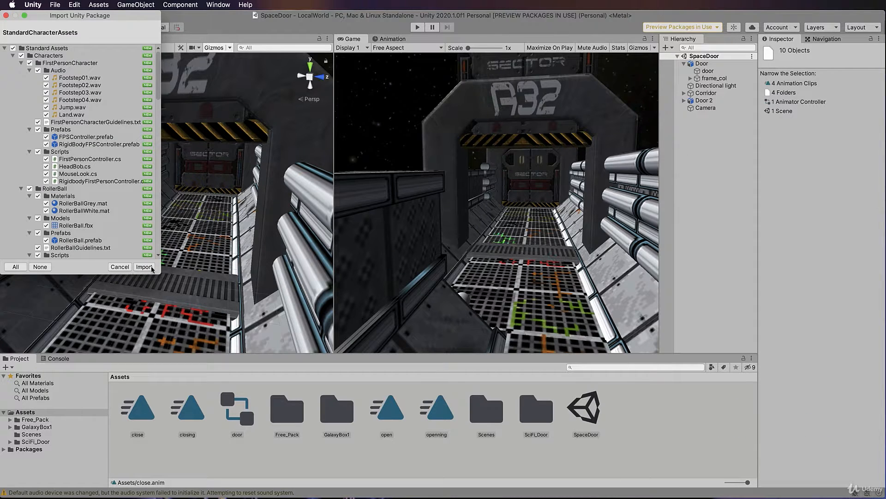
pyautogui.click(149, 266)
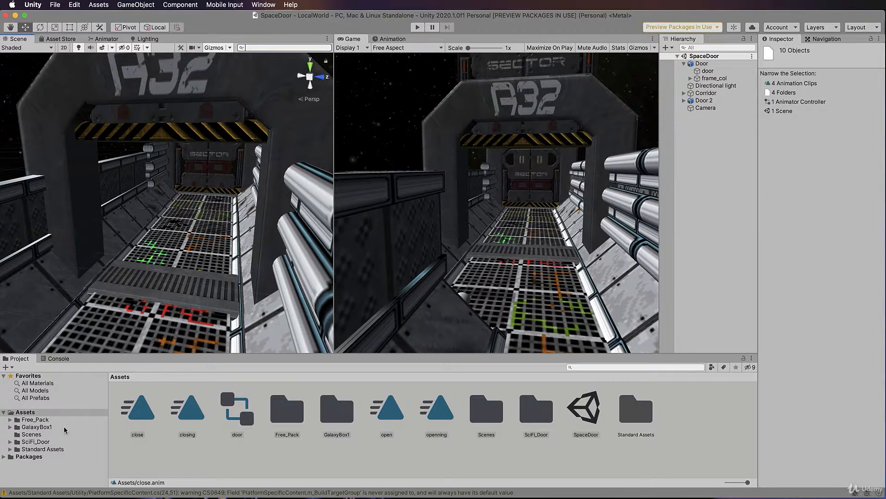
# Place the FPSController prefab from Standard Assets/Characters/FirstPersonCharacter/Prefabs on the corridor floor near the door
pyautogui.click(18, 450)
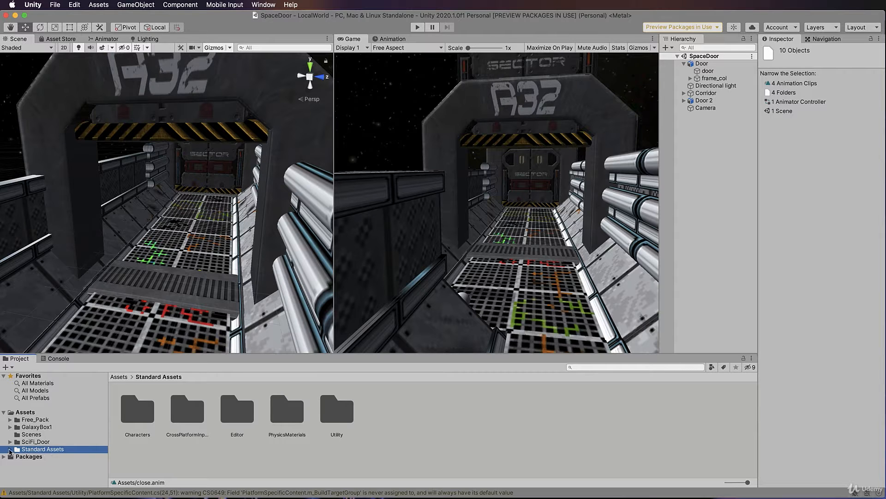
pyautogui.doubleClick(137, 411)
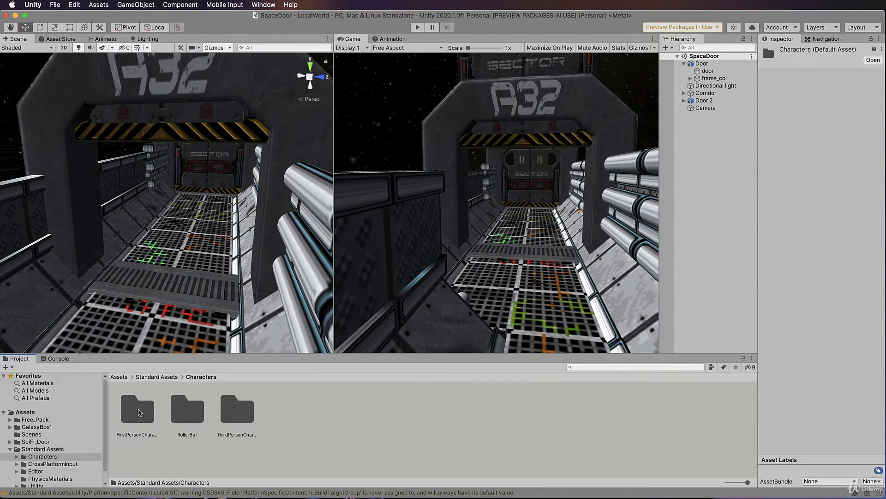
pyautogui.click(140, 412)
pyautogui.doubleClick(139, 412)
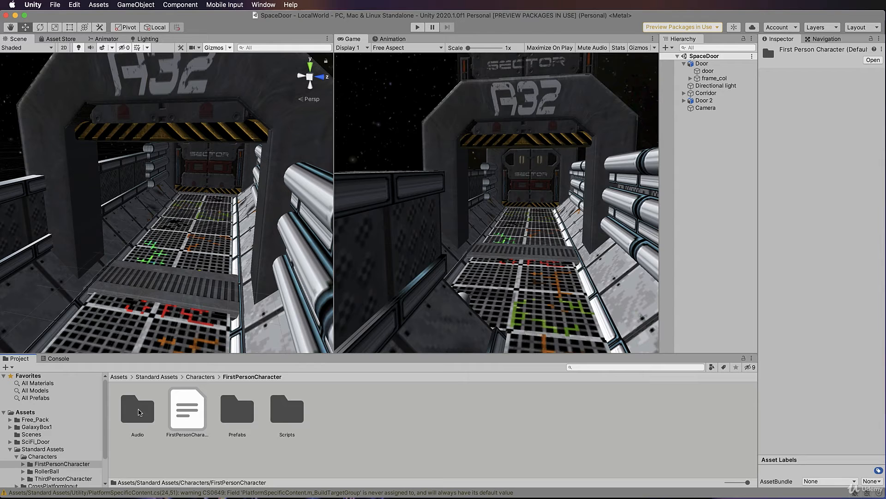
pyautogui.doubleClick(244, 415)
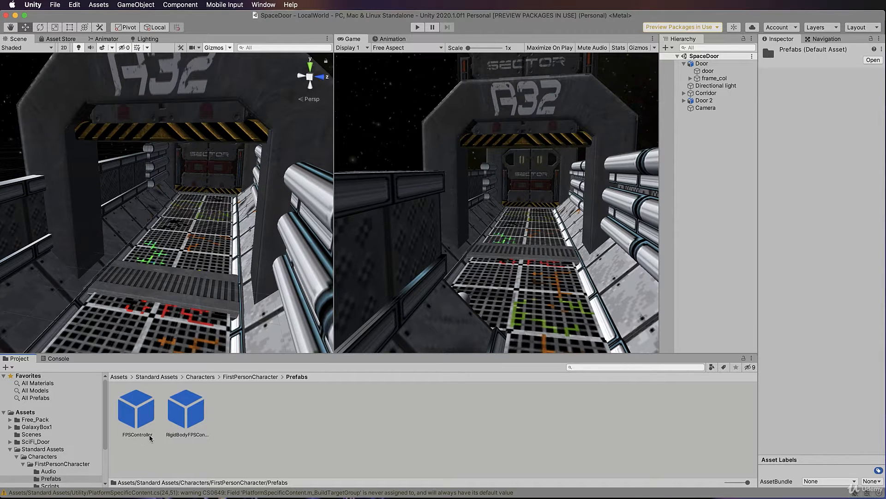
pyautogui.moveTo(143, 419); pyautogui.dragTo(140, 312)
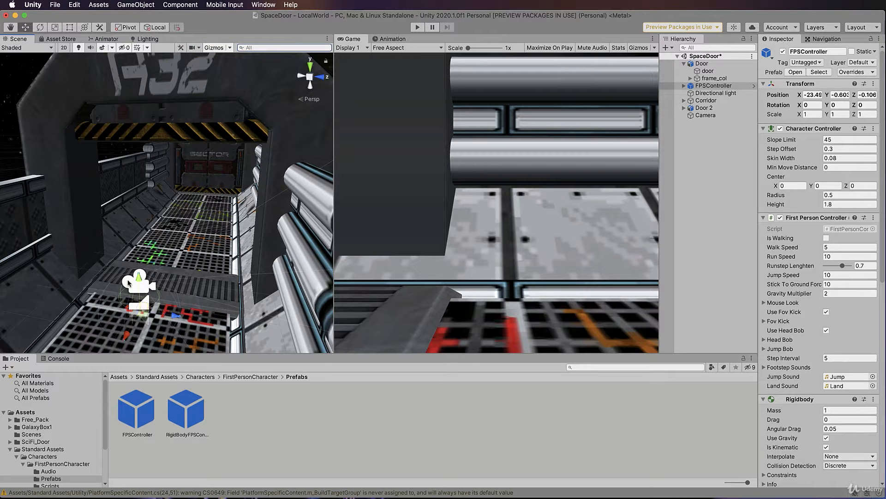
# Raise the FPSController above the floor to about Y 0.49 and shift it along the corridor to about X -21.41
pyautogui.doubleClick(714, 85)
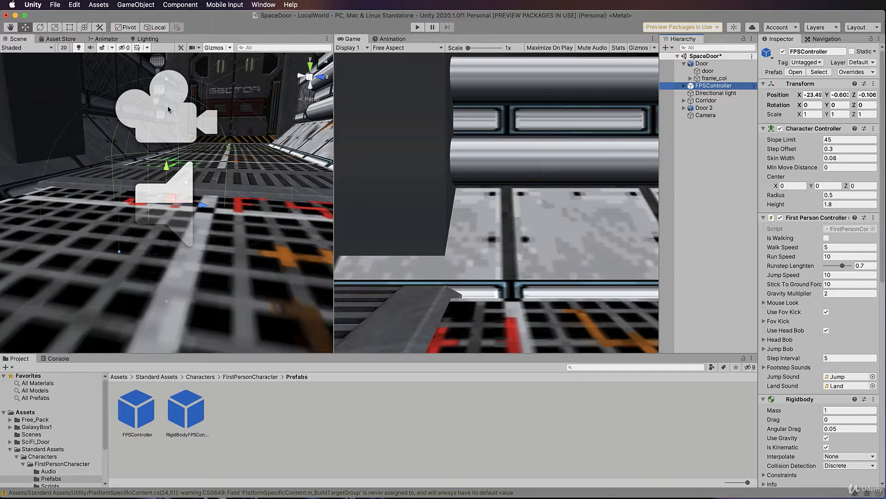
pyautogui.scroll(-5, 215, 164)
pyautogui.scroll(-3, 214, 165)
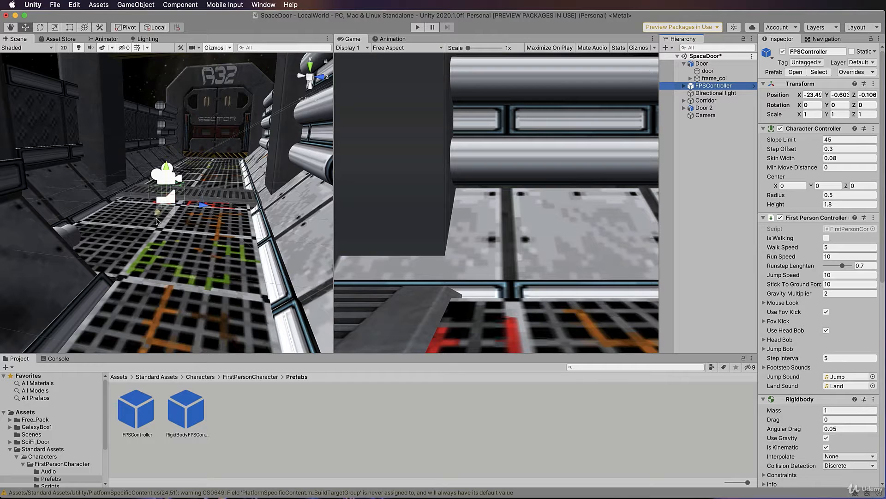
pyautogui.moveTo(168, 168); pyautogui.dragTo(163, 130)
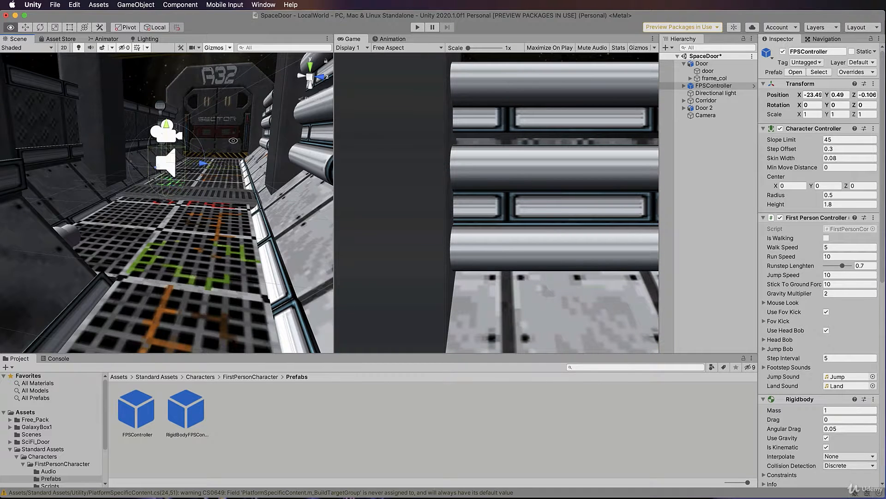
pyautogui.keyDown('alt'); pyautogui.moveTo(233, 140); pyautogui.dragTo(103, 226); pyautogui.keyUp('alt')
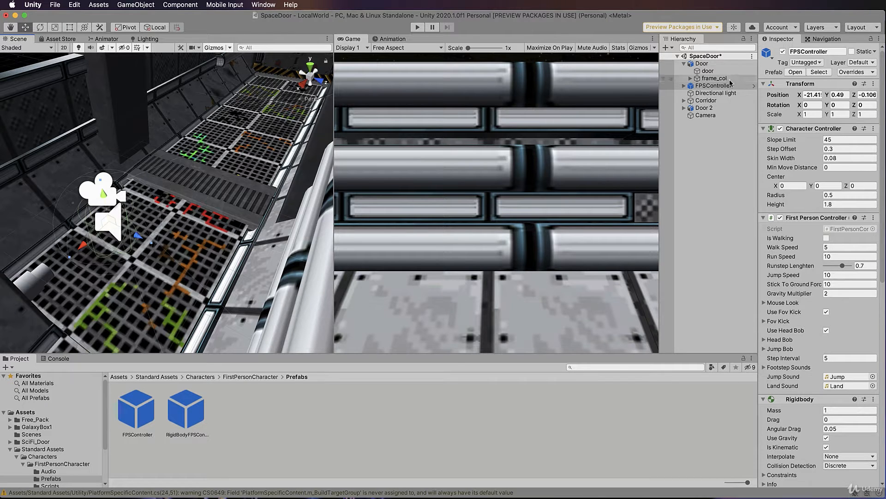
# Deactivate the scene's separate Camera object
pyautogui.click(709, 115)
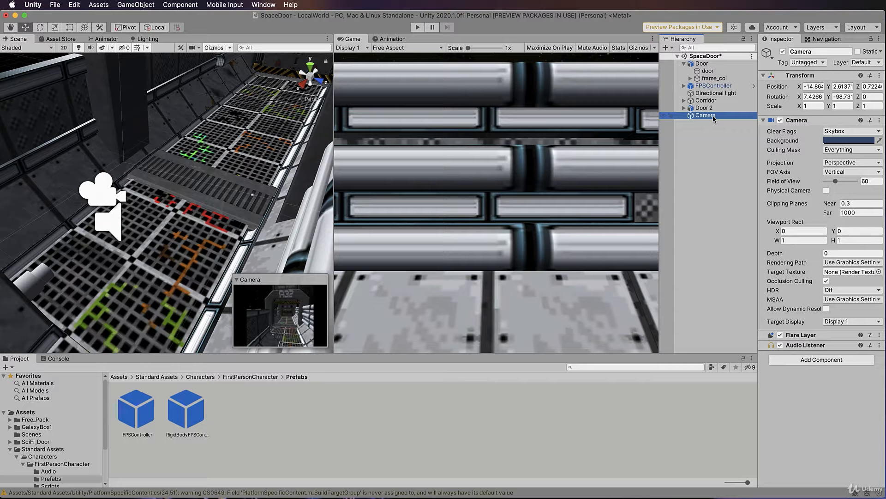
pyautogui.click(783, 51)
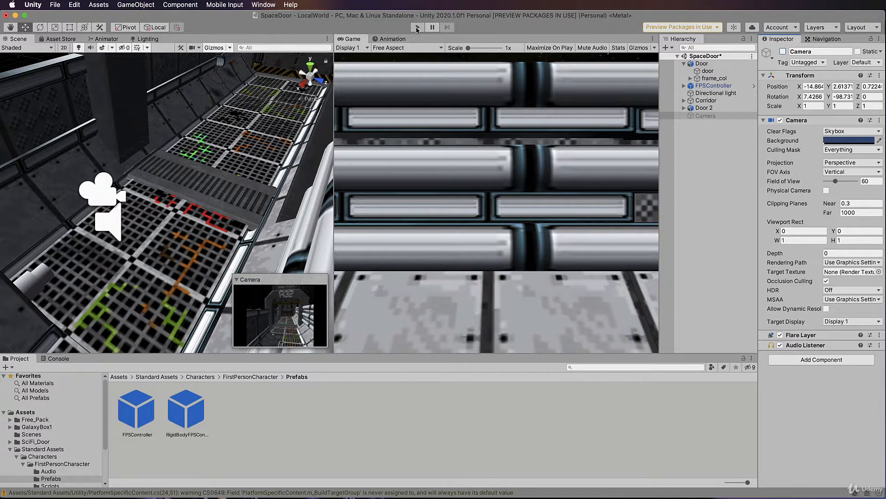
# Run the game, walk the first-person character back and forth through the animated door, and stop the test
pyautogui.click(416, 28)
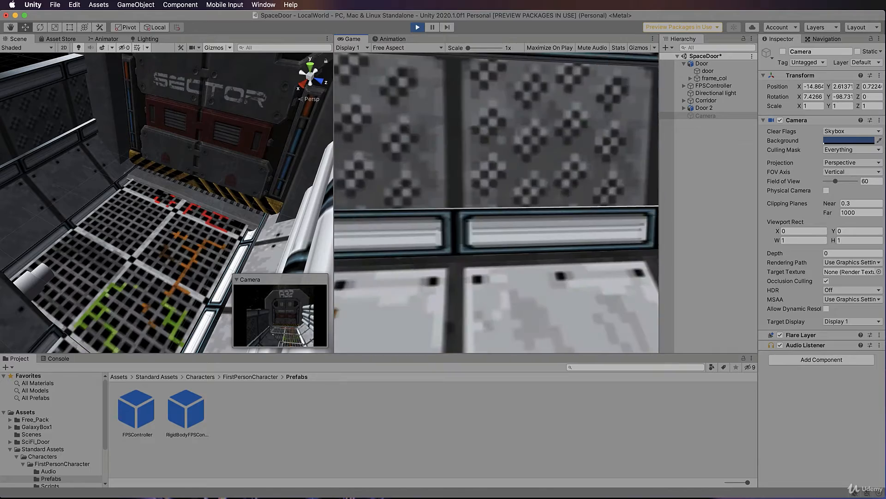
pyautogui.press('w')
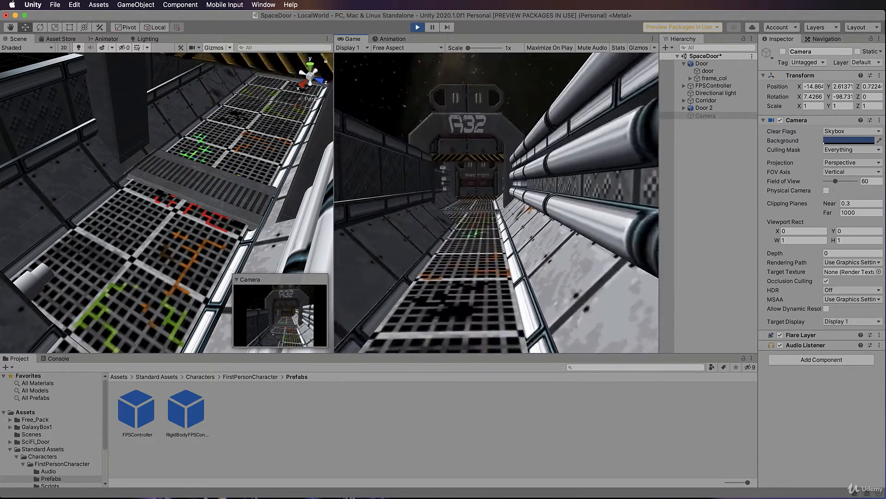
pyautogui.press('s')
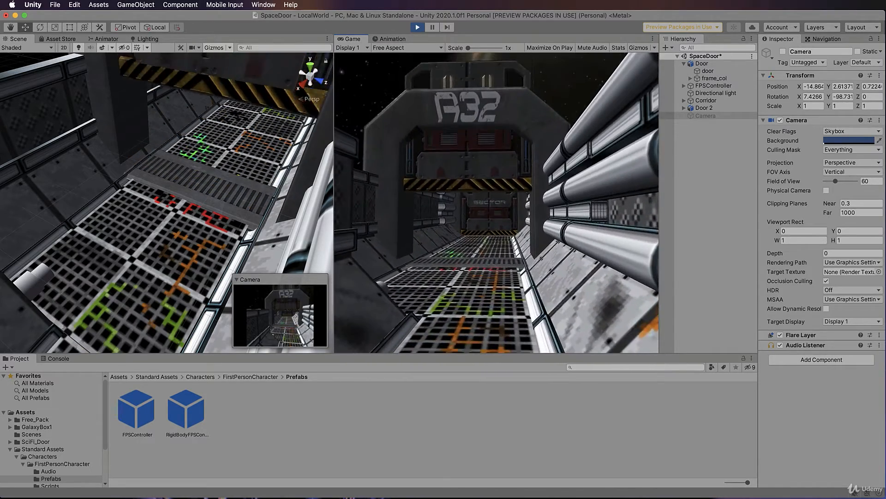
pyautogui.press('s')
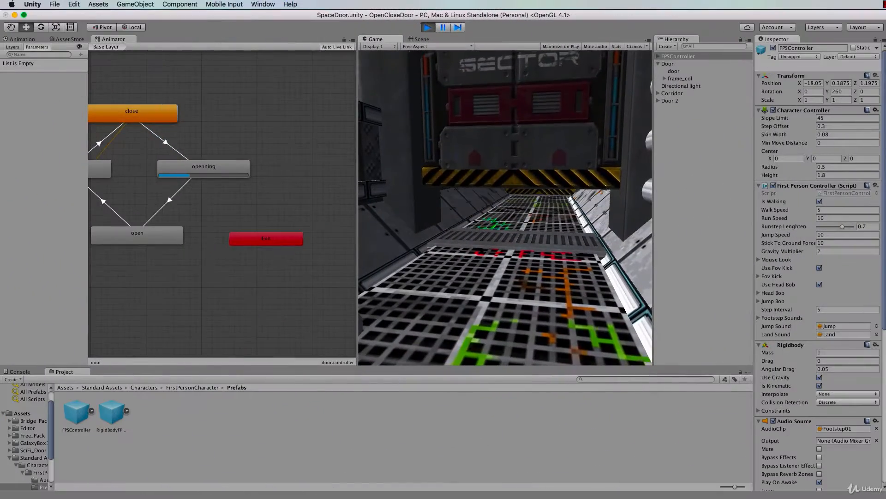
pyautogui.press('w')
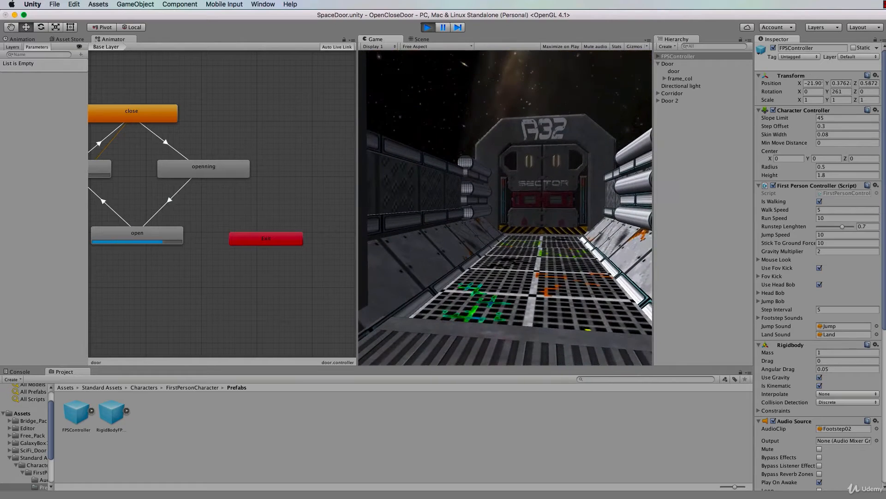
pyautogui.press('s')
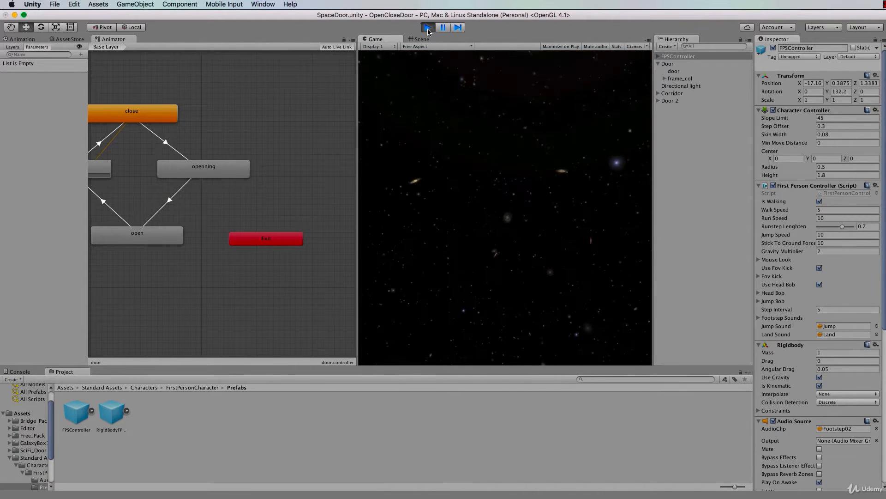
pyautogui.press('super+p')
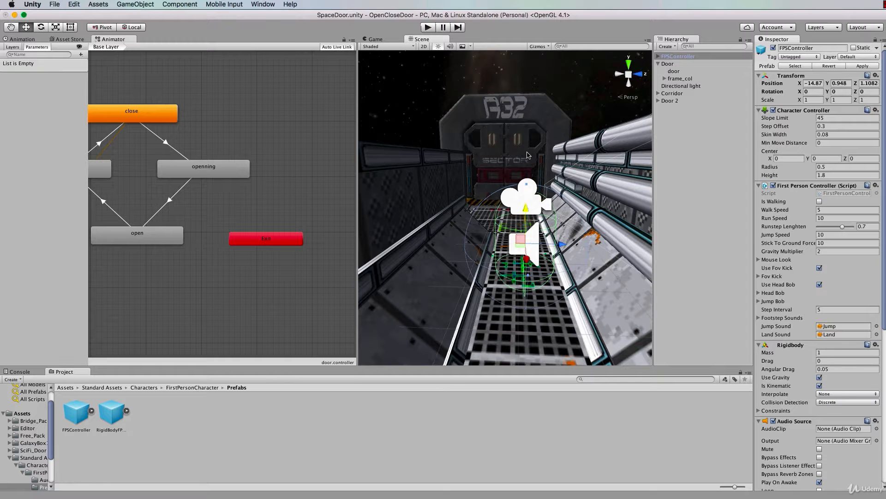
# Examine the closed door and the corridor floor in front of it from several distances and angles
pyautogui.scroll(-2, 597, 152)
pyautogui.scroll(6, 554, 159)
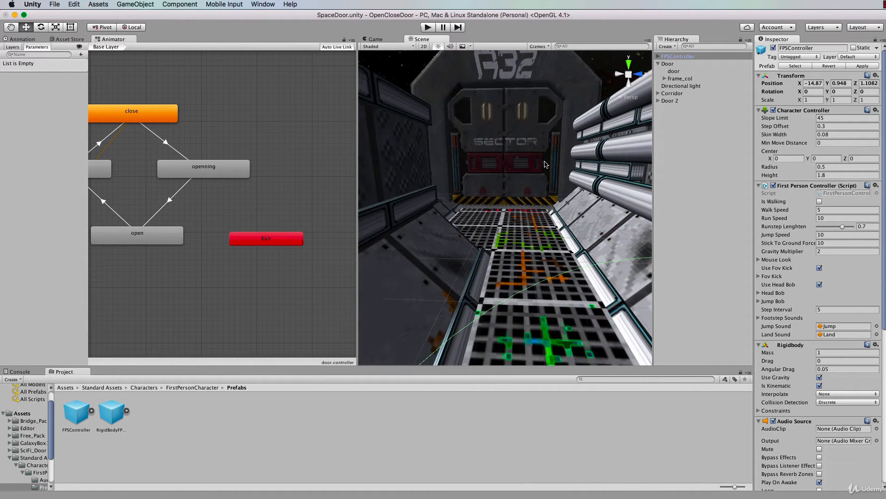
pyautogui.scroll(-5, 546, 164)
pyautogui.scroll(-4, 546, 164)
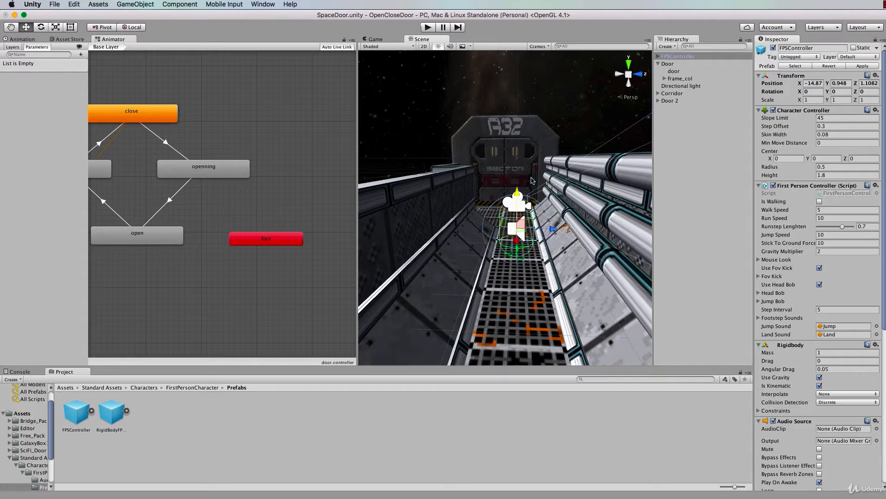
pyautogui.scroll(8, 527, 155)
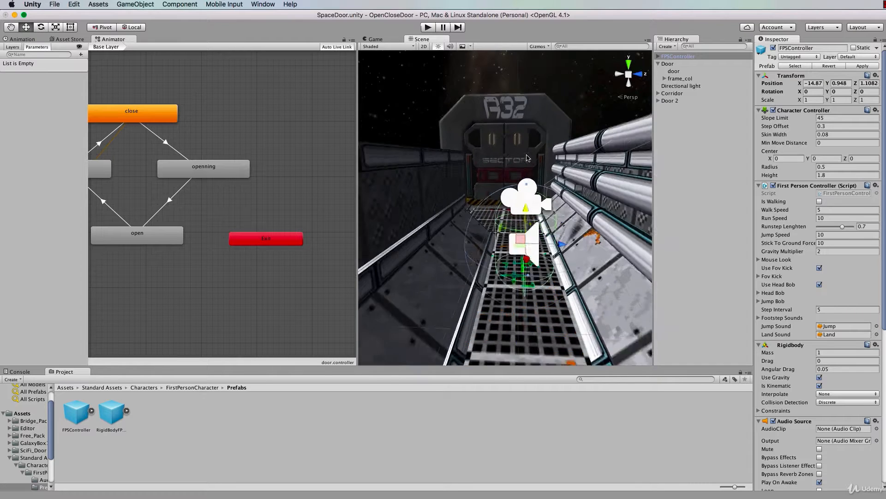
pyautogui.keyDown('alt'); pyautogui.moveTo(530, 152); pyautogui.dragTo(452, 256); pyautogui.keyUp('alt')
pyautogui.scroll(3, 522, 256)
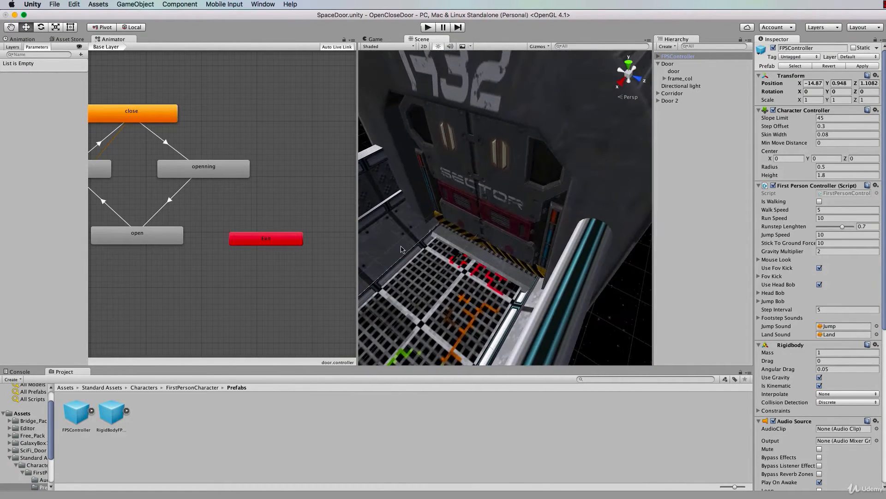
pyautogui.keyDown('alt'); pyautogui.moveTo(571, 228); pyautogui.dragTo(475, 228); pyautogui.keyUp('alt')
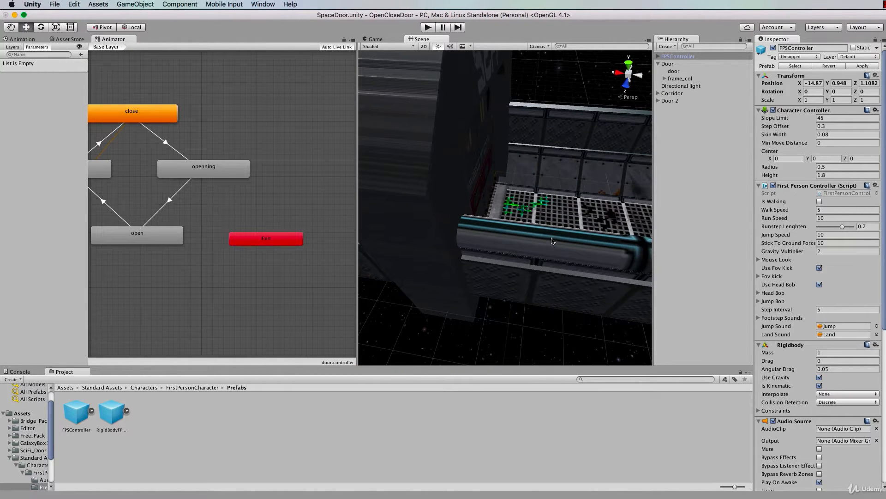
pyautogui.keyDown('alt'); pyautogui.moveTo(401, 233); pyautogui.dragTo(508, 271); pyautogui.keyUp('alt')
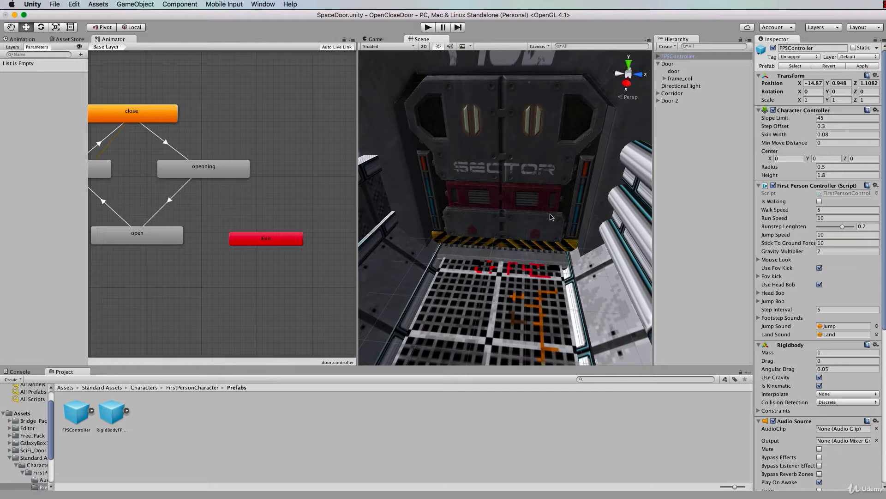
# Add a cube as a child of the door object and raise it to a local Z position of 0.45
pyautogui.click(674, 71)
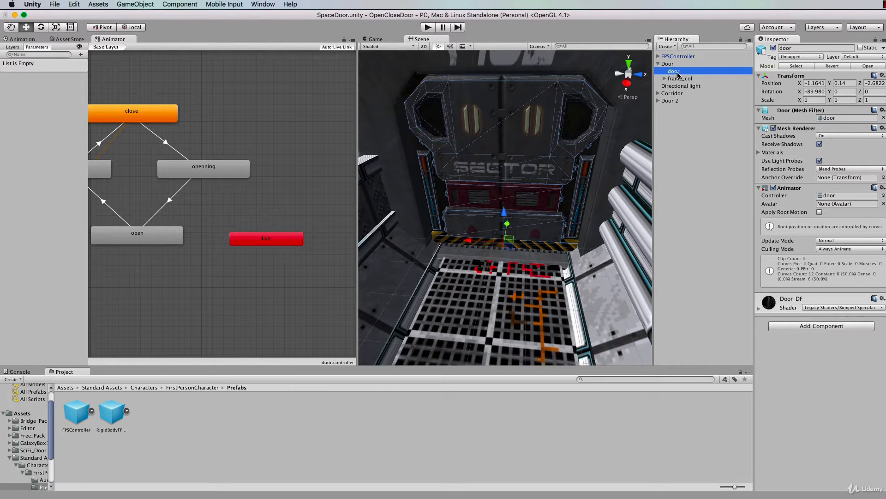
pyautogui.rightClick(675, 73)
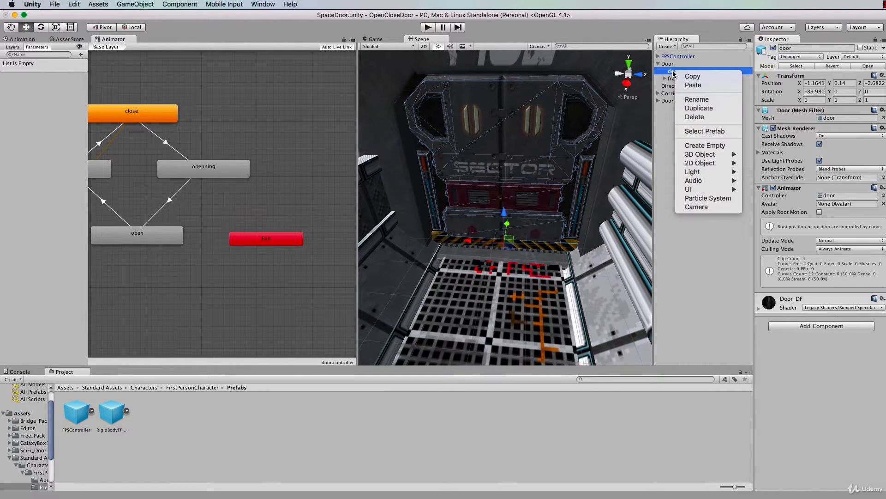
pyautogui.moveTo(711, 158)
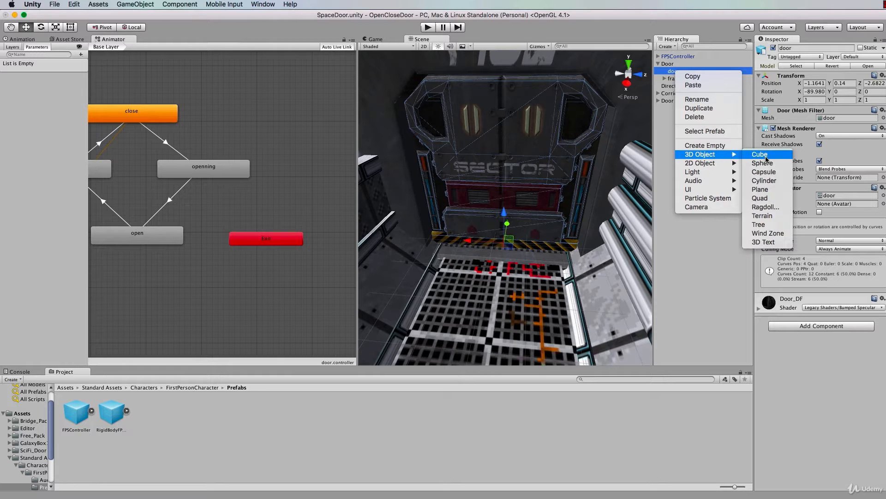
pyautogui.click(768, 155)
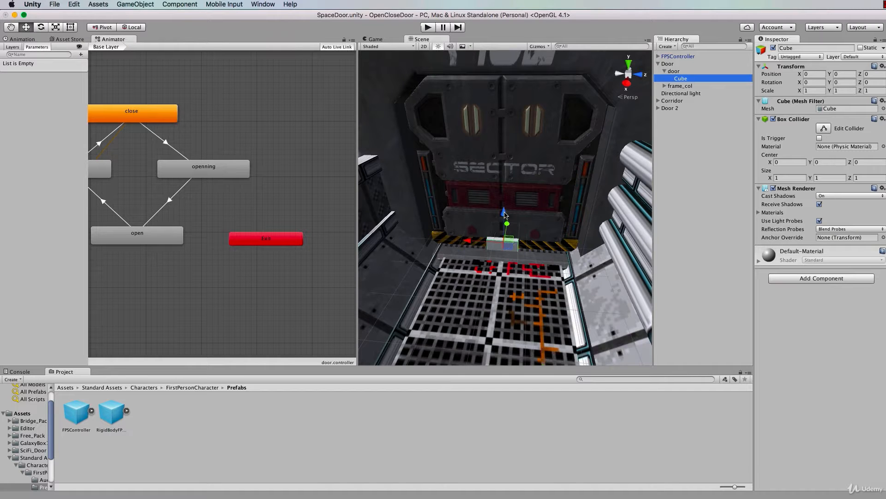
pyautogui.moveTo(505, 215)
pyautogui.mouseDown()
pyautogui.moveTo(505, 203)
pyautogui.moveTo(505, 227)
pyautogui.moveTo(506, 183)
pyautogui.moveTo(507, 222)
pyautogui.mouseUp()
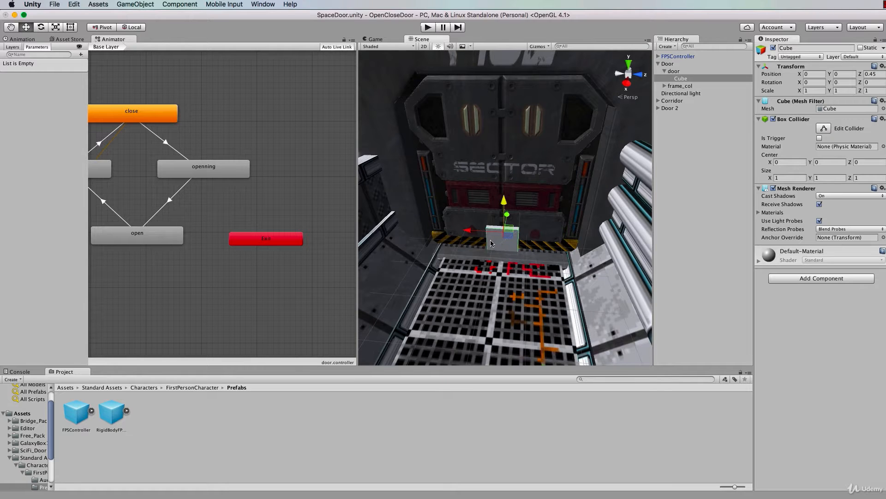
# Scale the cube to about 5.04 in X across the doorway and about 3.79 in Y along the corridor
pyautogui.press('r')
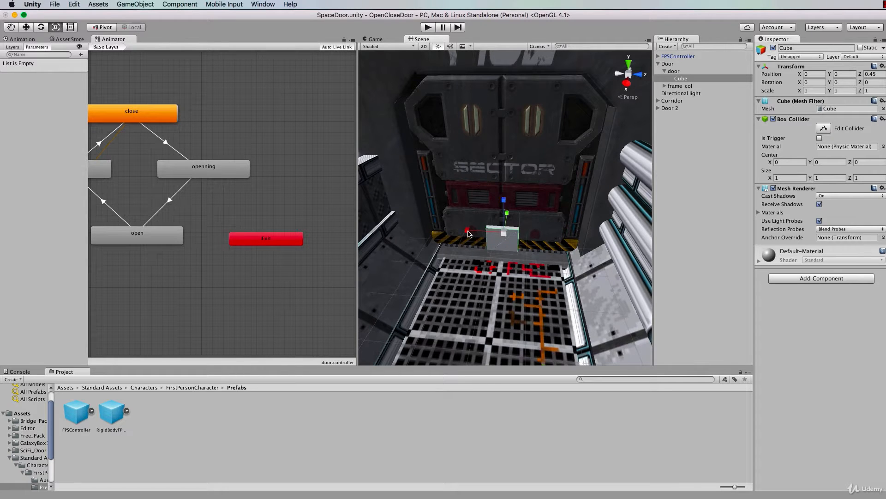
pyautogui.moveTo(464, 231); pyautogui.dragTo(406, 228)
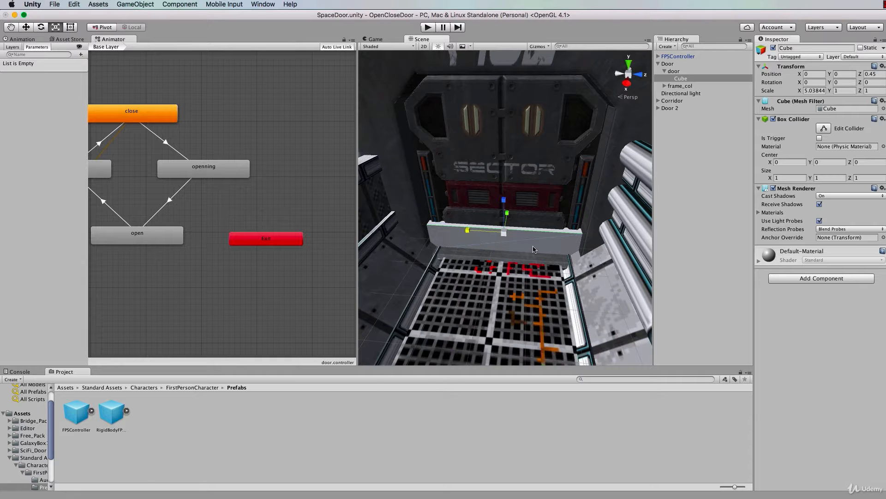
pyautogui.moveTo(508, 214); pyautogui.dragTo(508, 238)
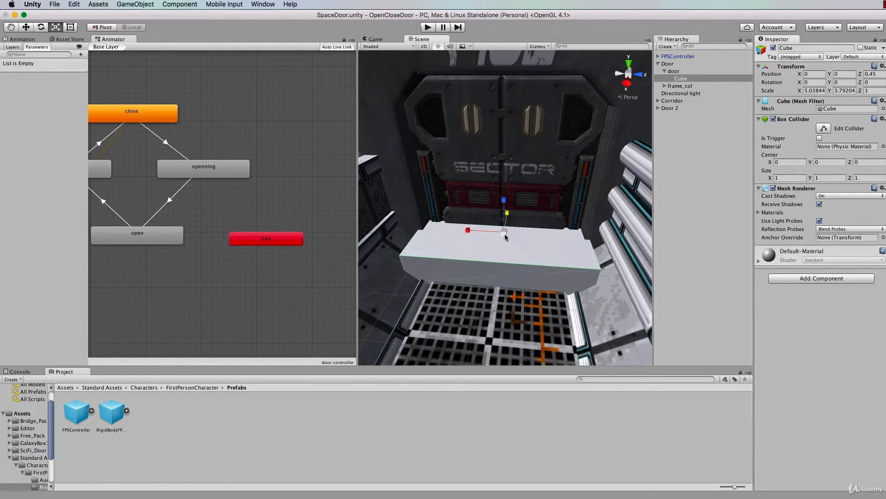
# Move the cube to a local Y position of 0.33 and lengthen it along the corridor to a Y scale of about 8.64
pyautogui.press('w')
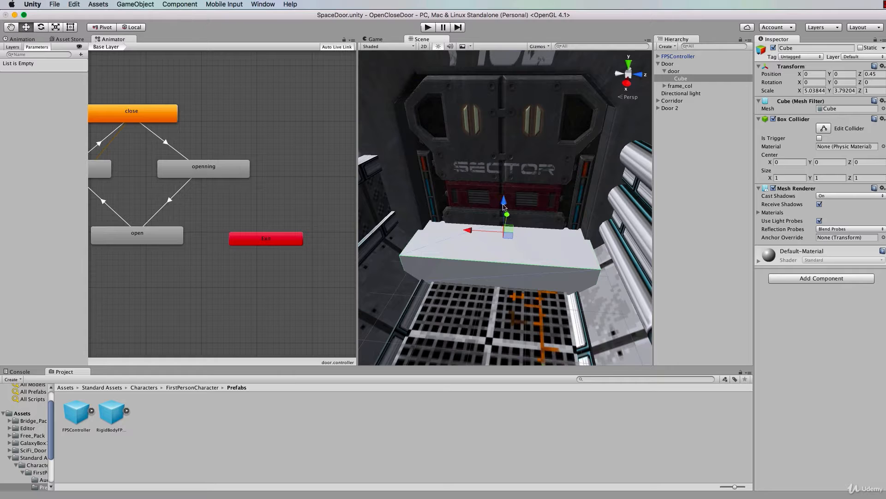
pyautogui.moveTo(508, 215); pyautogui.dragTo(560, 226)
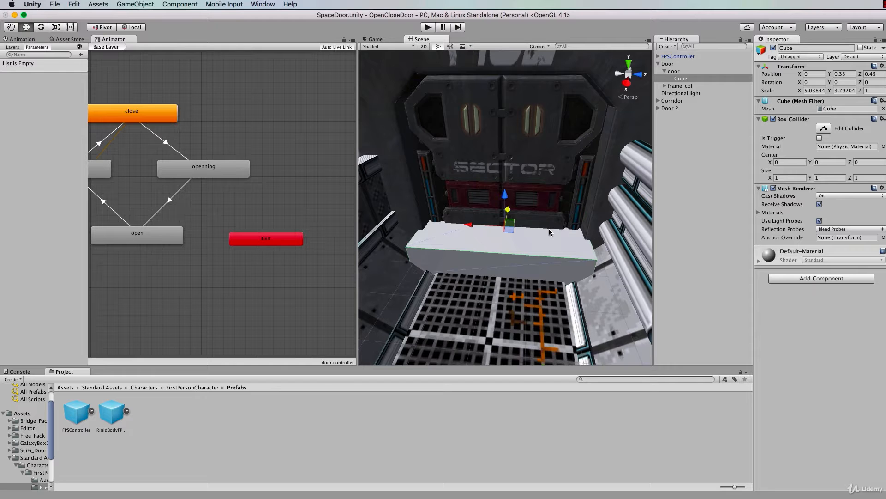
pyautogui.keyDown('alt'); pyautogui.moveTo(549, 231); pyautogui.dragTo(567, 158); pyautogui.keyUp('alt')
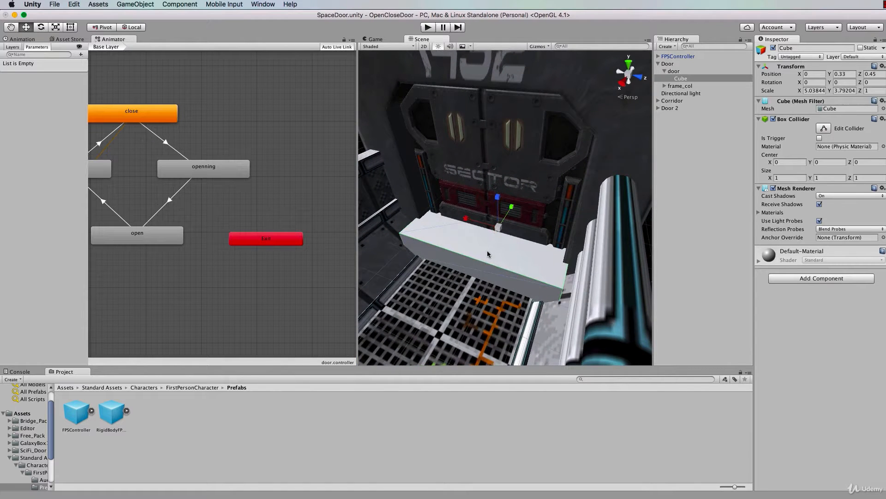
pyautogui.press('r')
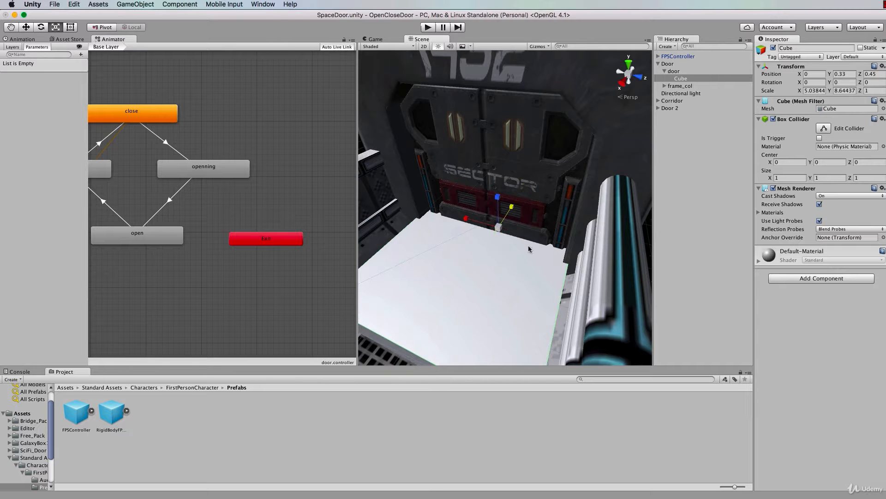
pyautogui.press('alt')
pyautogui.keyDown('alt'); pyautogui.moveTo(556, 209); pyautogui.dragTo(556, 256); pyautogui.keyUp('alt')
pyautogui.keyDown('alt'); pyautogui.moveTo(543, 284); pyautogui.dragTo(539, 245); pyautogui.keyUp('alt')
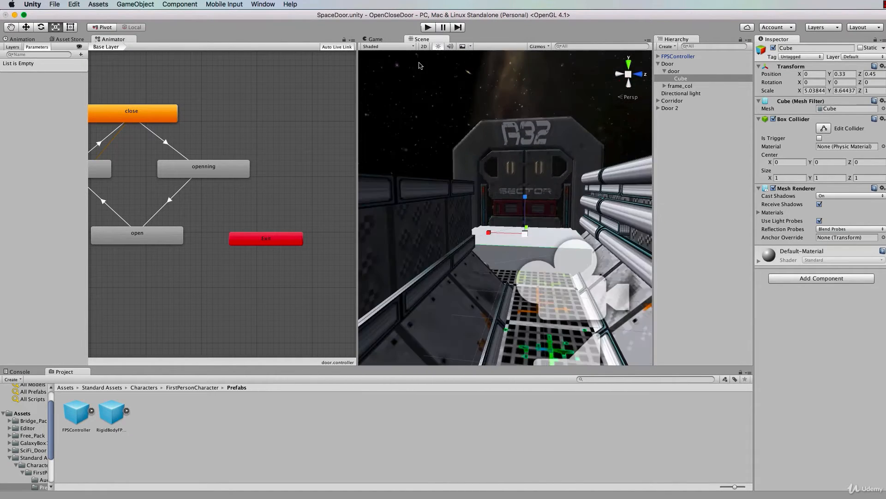
# Run the game, walk the first-person character up to the cube in front of the door, and stop the test
pyautogui.click(428, 28)
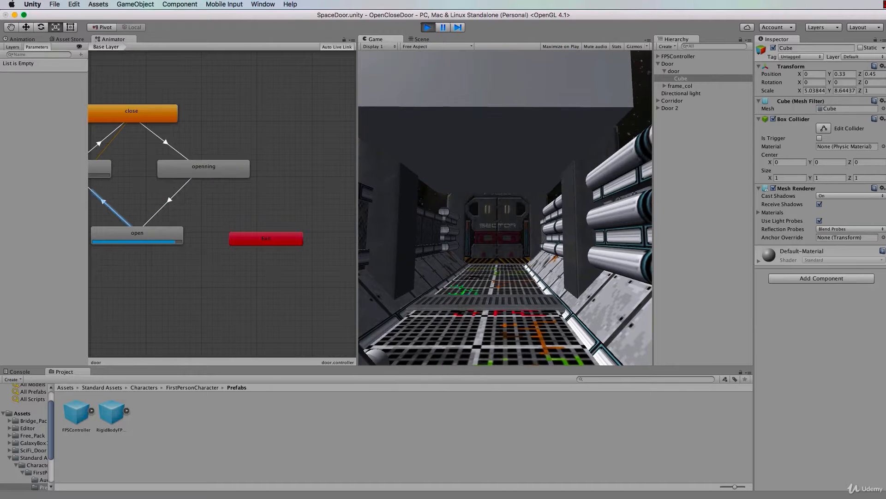
pyautogui.press('w')
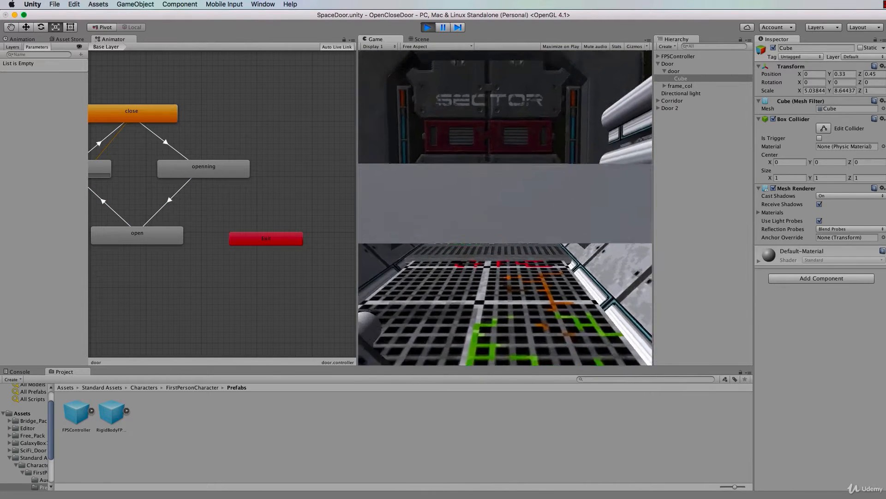
pyautogui.press('w')
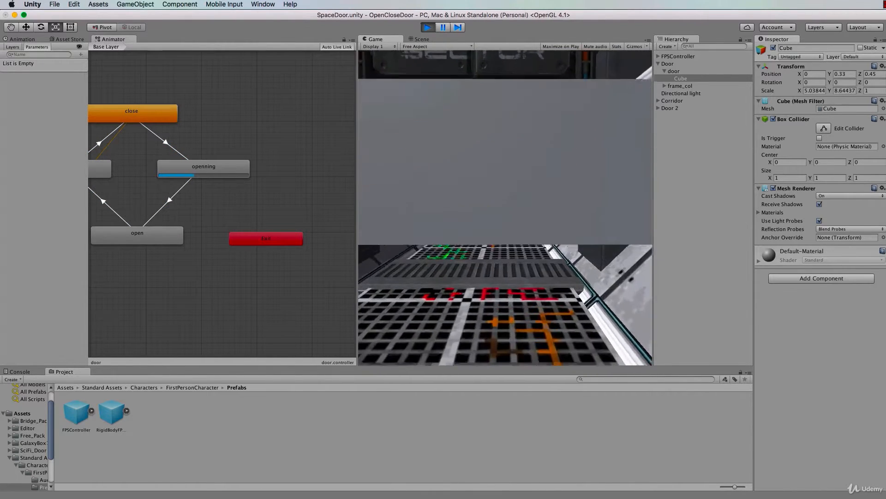
pyautogui.press('s')
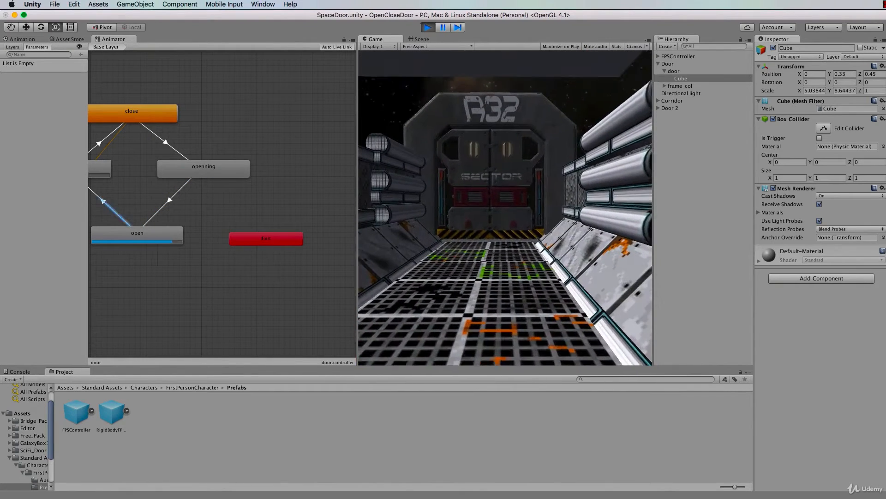
pyautogui.press('space')
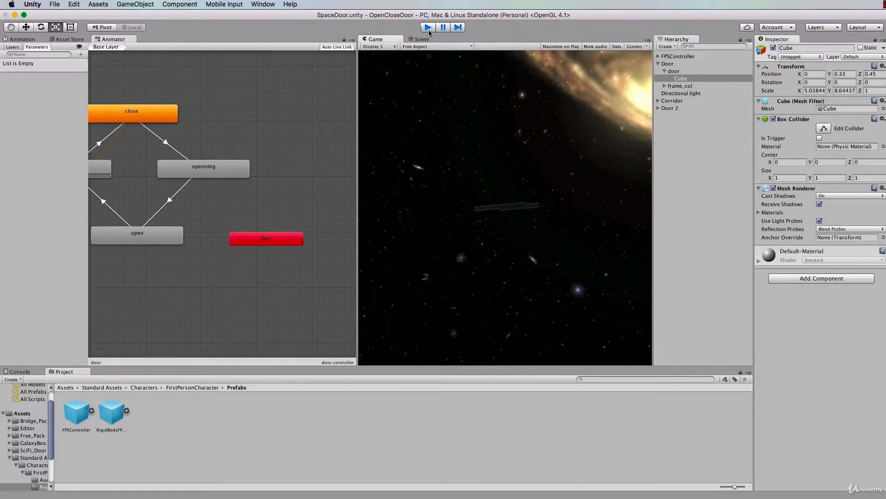
pyautogui.click(427, 27)
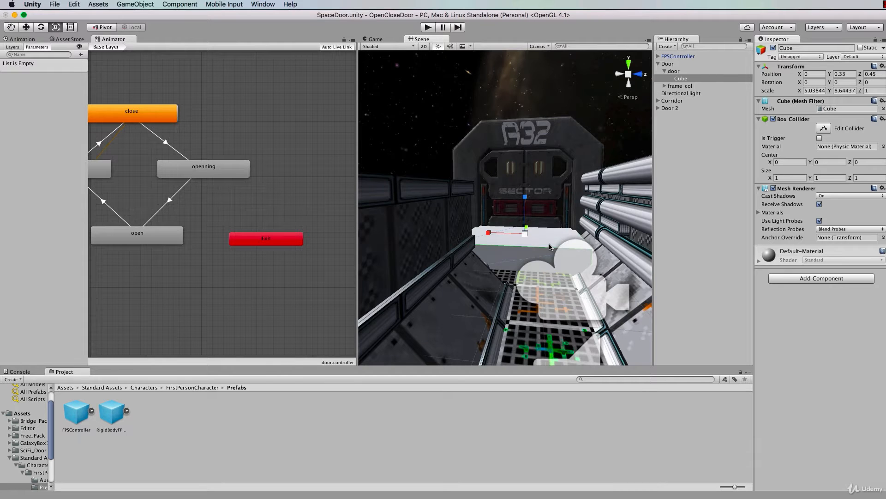
# Rename the cube to DoorTrigger and make its Box Collider a trigger
pyautogui.click(681, 79)
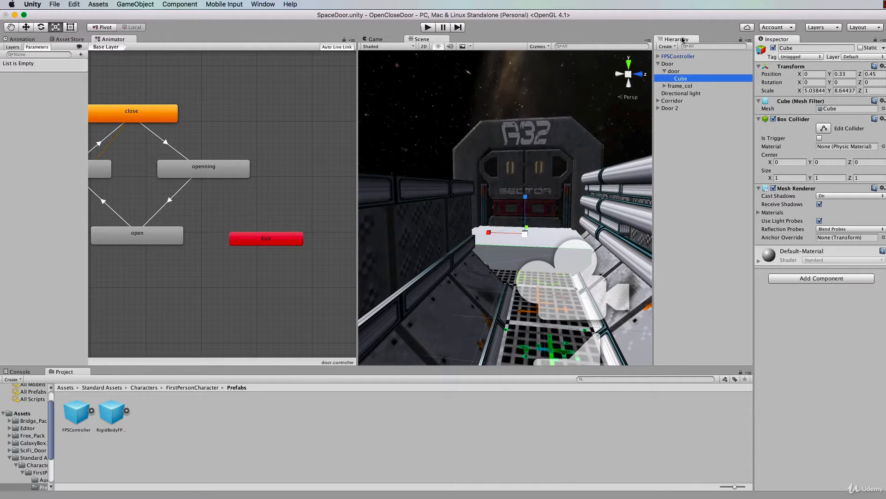
pyautogui.click(695, 80)
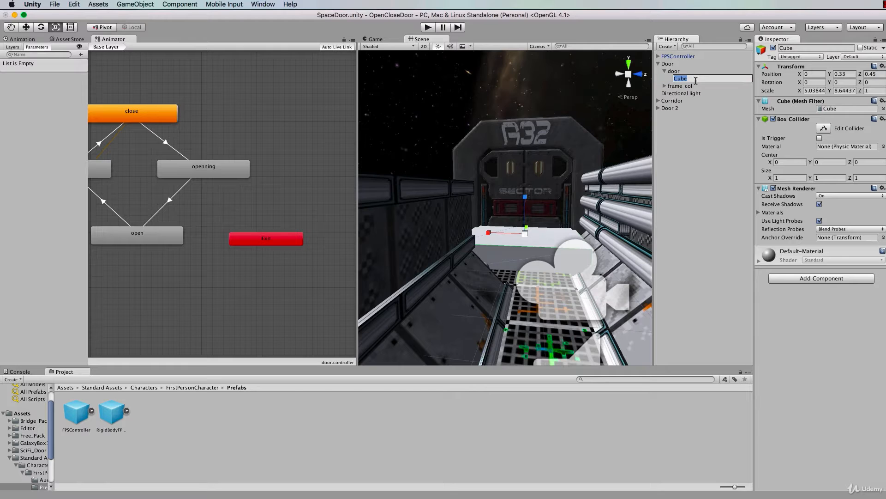
pyautogui.write('DoorTrigger')
pyautogui.press('Return')
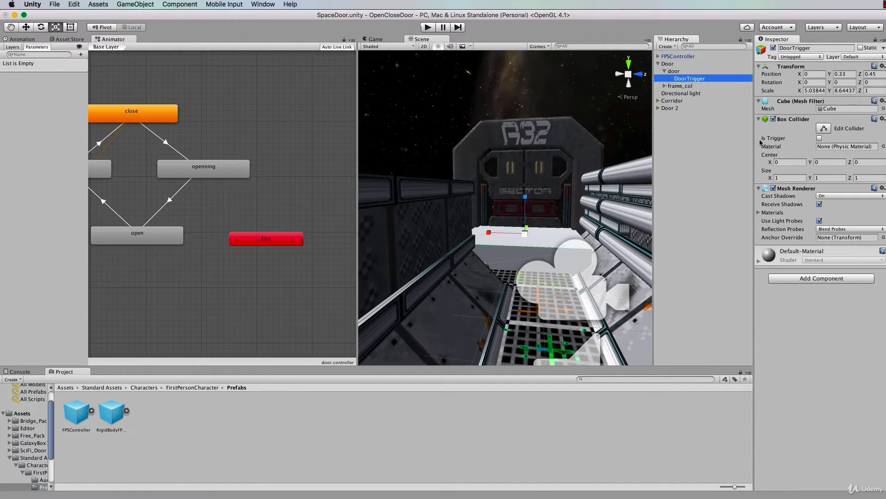
pyautogui.click(819, 138)
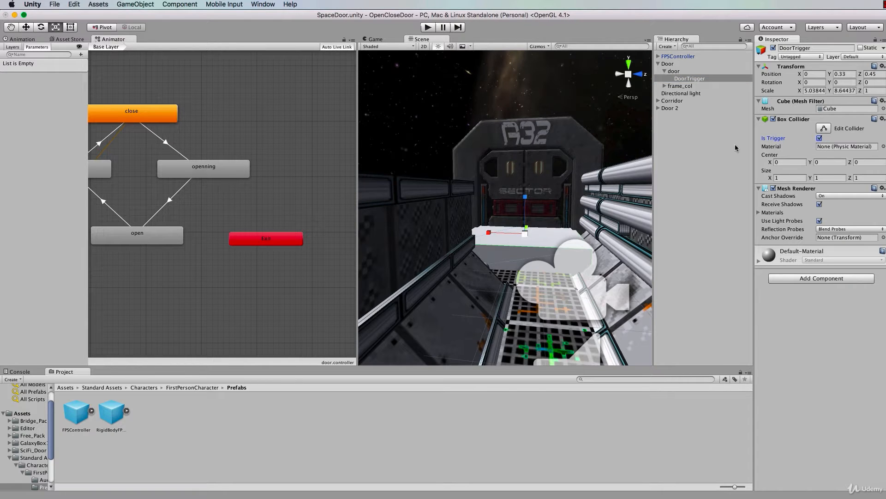
# Run the game, walk the character through the DoorTrigger volume and the doorway in both directions, and end the run
pyautogui.click(429, 27)
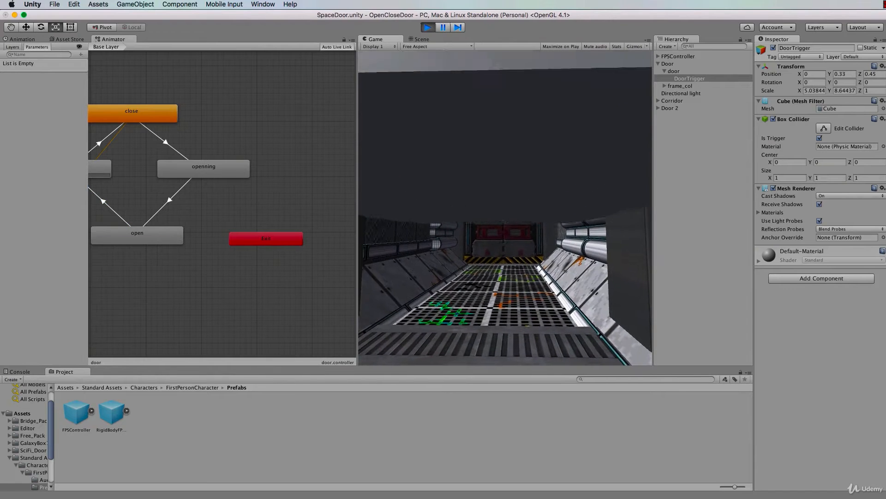
pyautogui.press('w')
pyautogui.press('w')
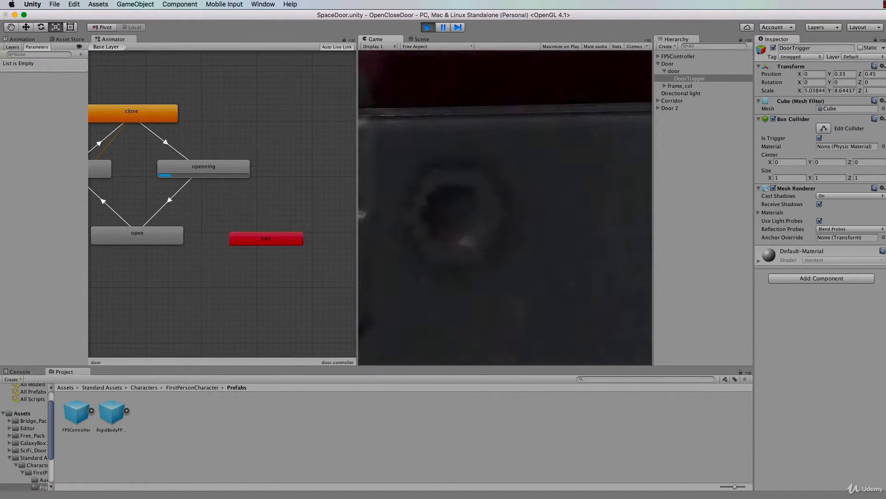
pyautogui.press('w')
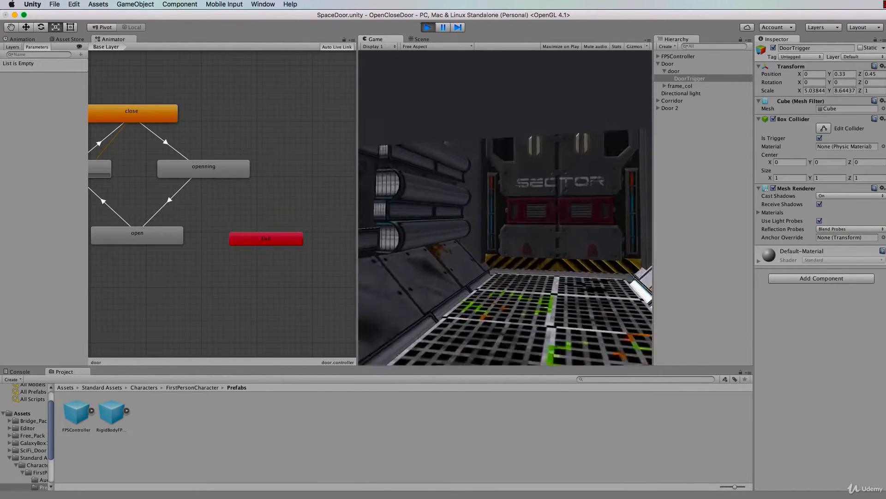
pyautogui.press('w')
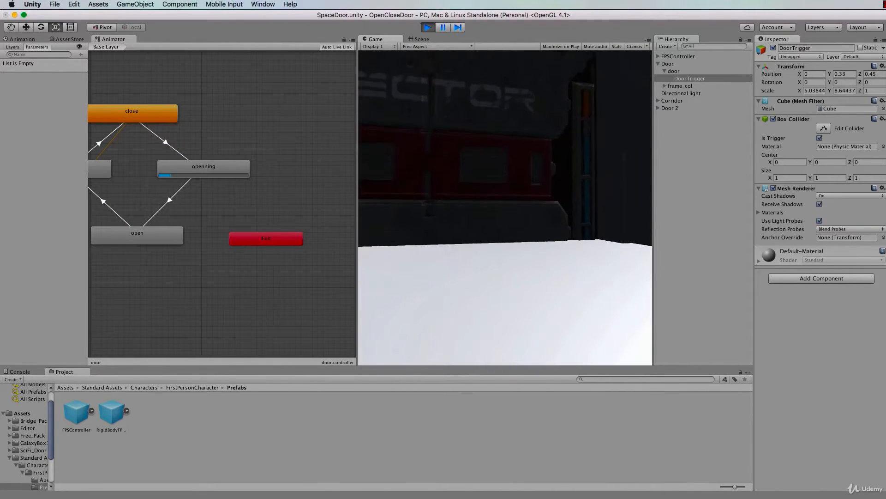
pyautogui.press('w')
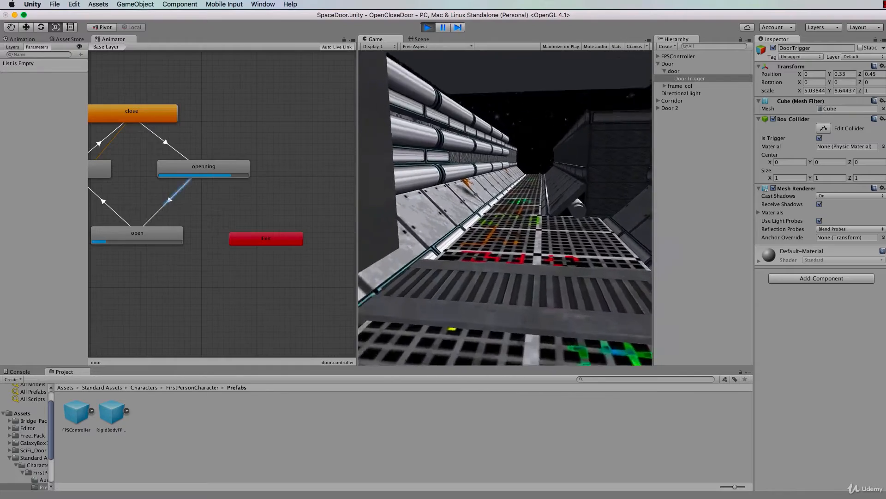
pyautogui.press('w')
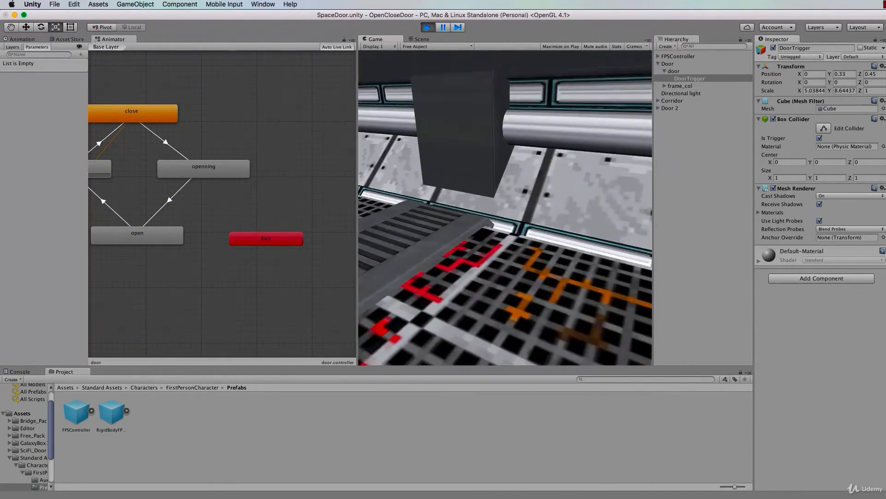
pyautogui.press('s')
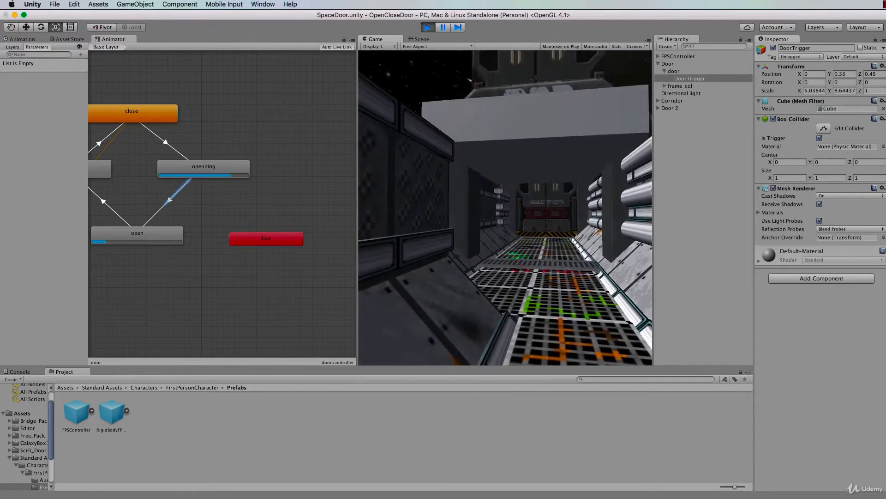
pyautogui.press('Escape')
pyautogui.click(429, 28)
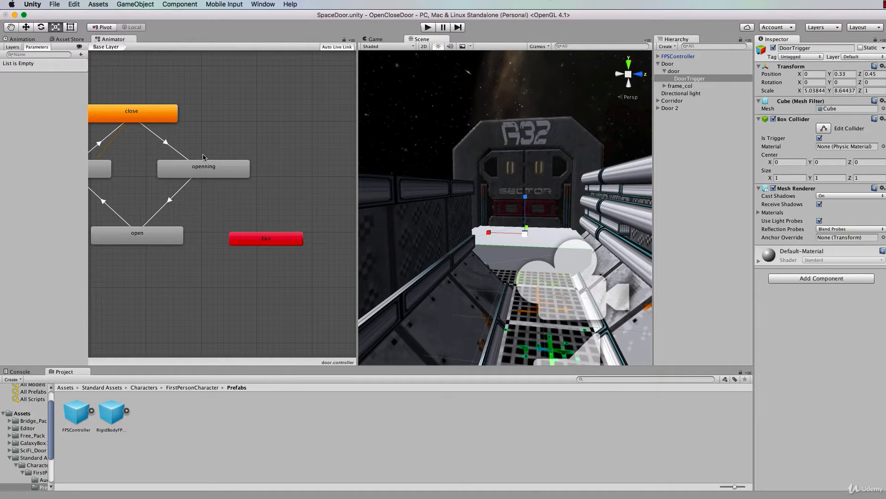
# Add a Bool parameter named isOpening to the door's animator controller
pyautogui.click(208, 139)
pyautogui.moveTo(218, 147); pyautogui.dragTo(307, 164, button='middle')
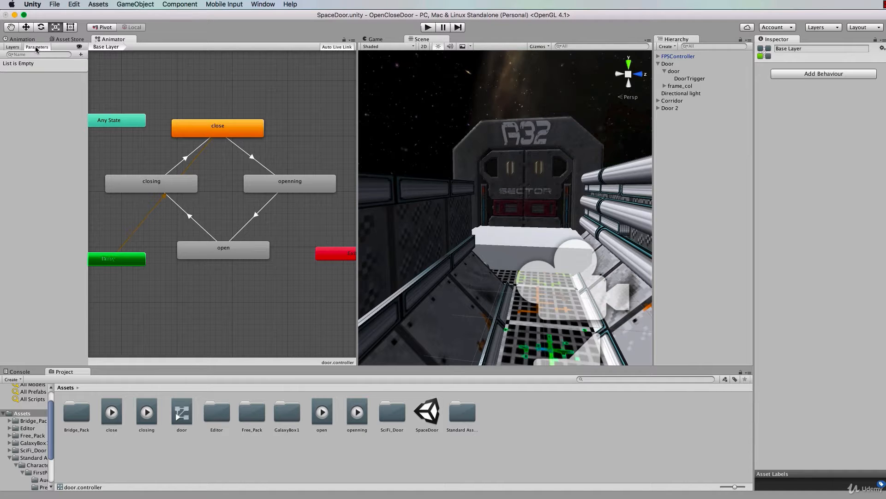
pyautogui.click(81, 56)
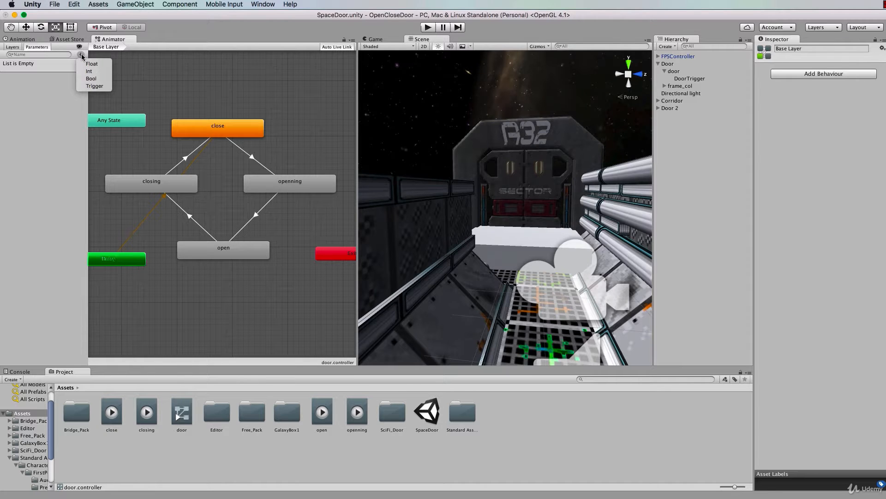
pyautogui.click(94, 82)
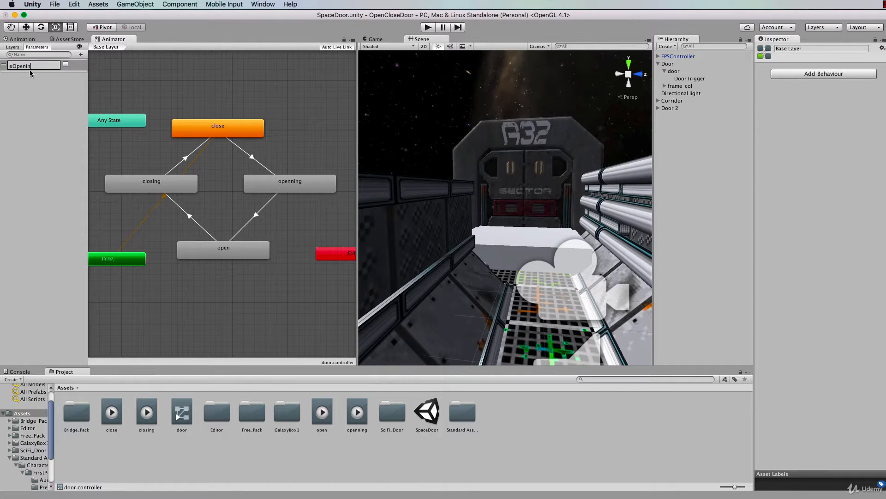
pyautogui.click(30, 86)
# Add the condition isOpening true to the transition from close to openning
pyautogui.click(252, 160)
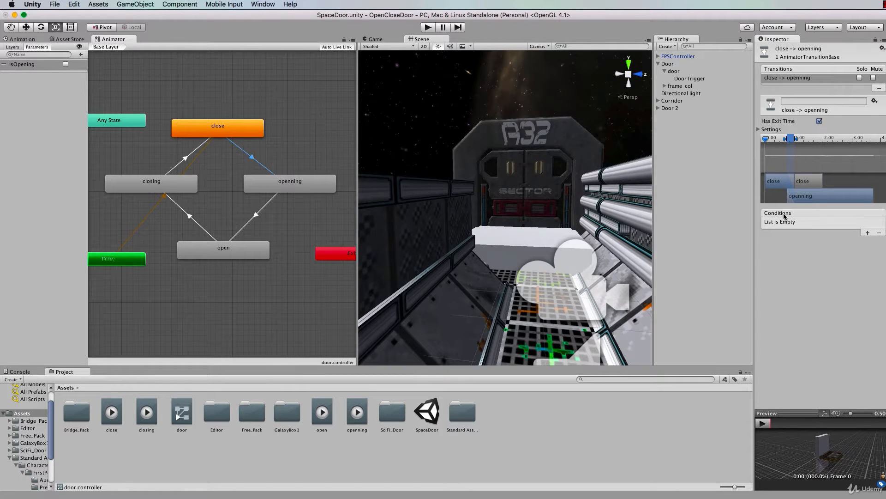
pyautogui.click(868, 233)
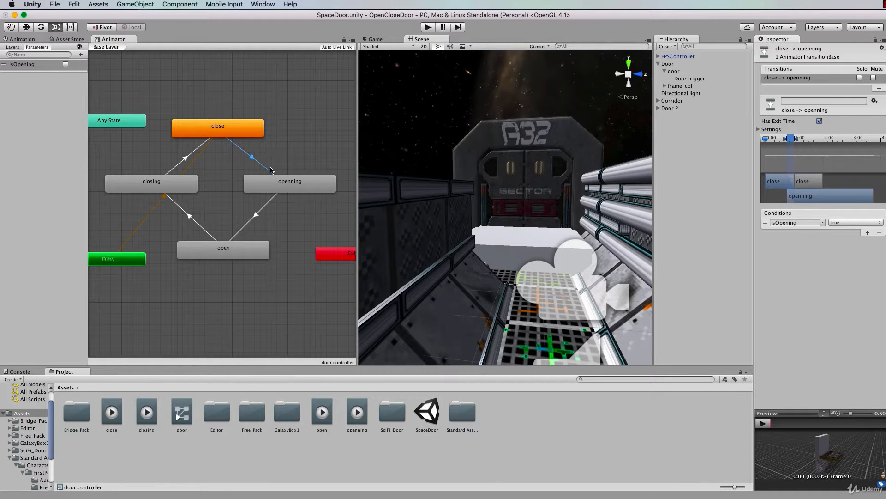
pyautogui.click(276, 197)
# Test-play the scene to check the door animator's behaviour in the close state, and stop it again
pyautogui.click(428, 27)
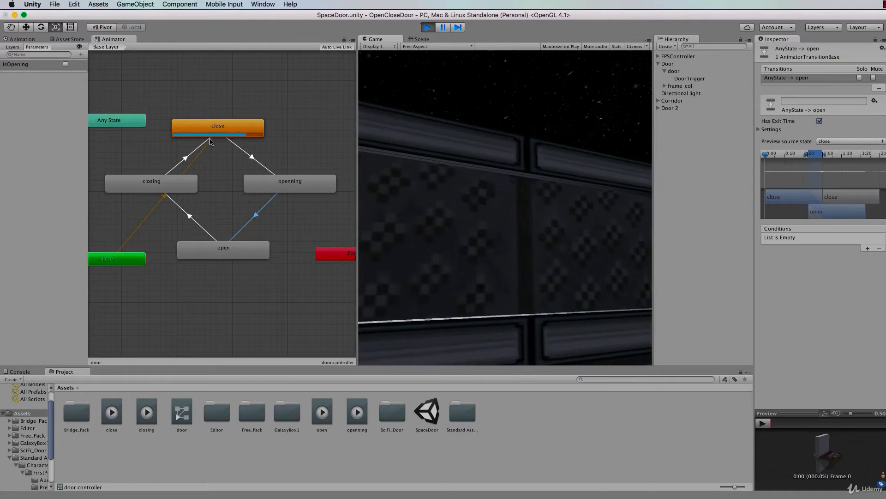
pyautogui.click(428, 27)
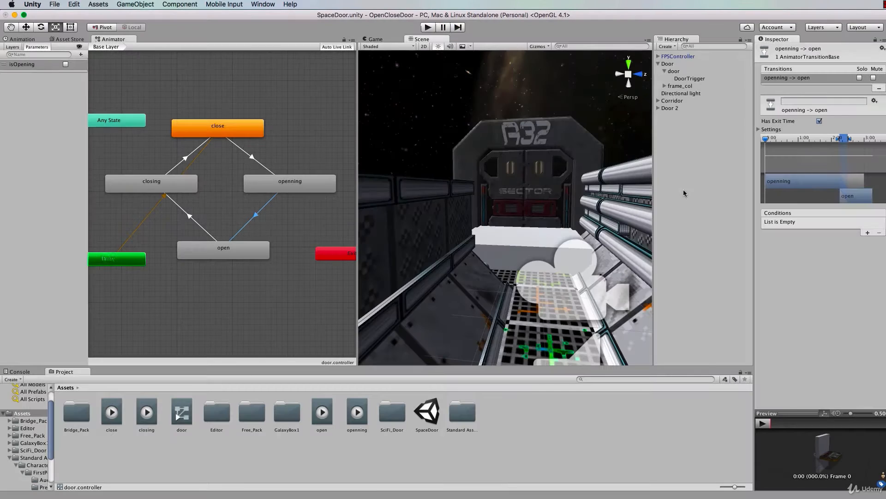
pyautogui.click(310, 141)
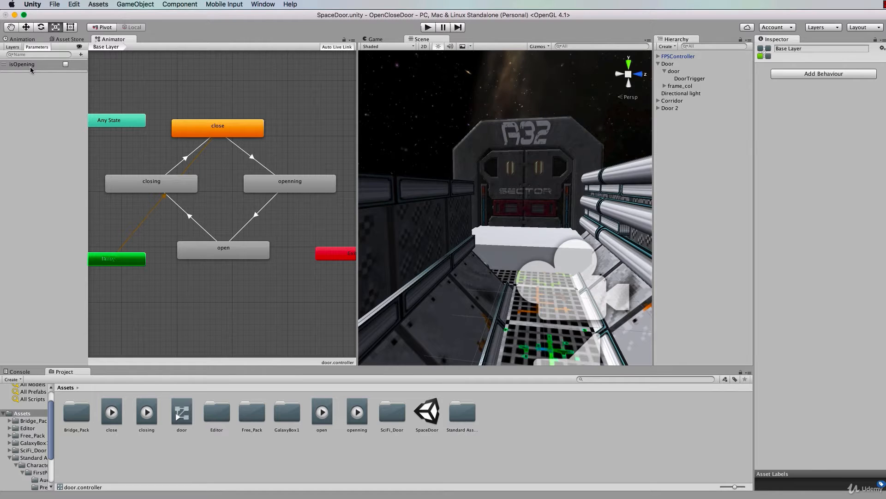
# Add an isOpening condition to the transition from open to closing and set it to false
pyautogui.click(192, 218)
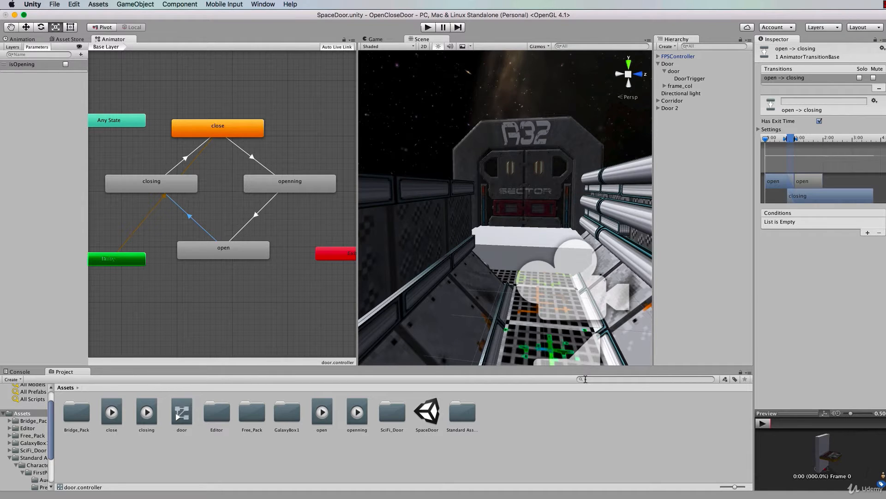
pyautogui.click(868, 233)
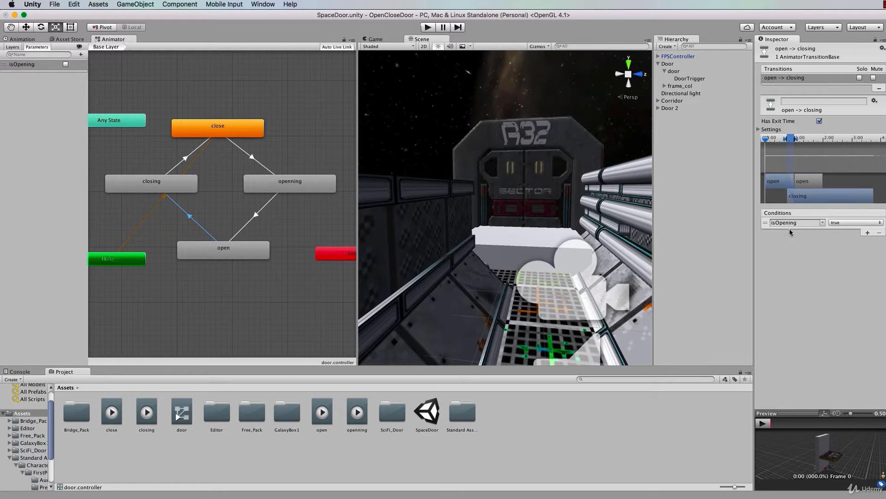
pyautogui.click(879, 223)
pyautogui.click(854, 230)
# Review the conditions of the close to openning, openning to open, and closing to close transitions
pyautogui.click(266, 169)
pyautogui.click(249, 220)
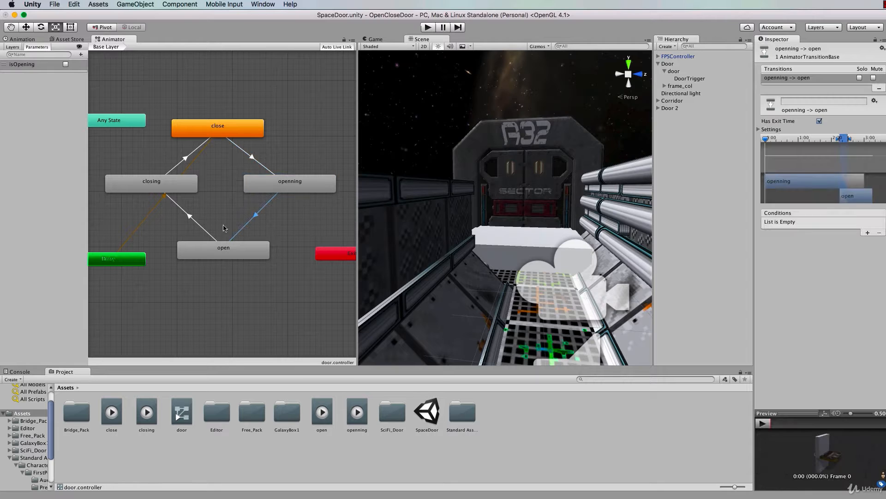
pyautogui.click(186, 159)
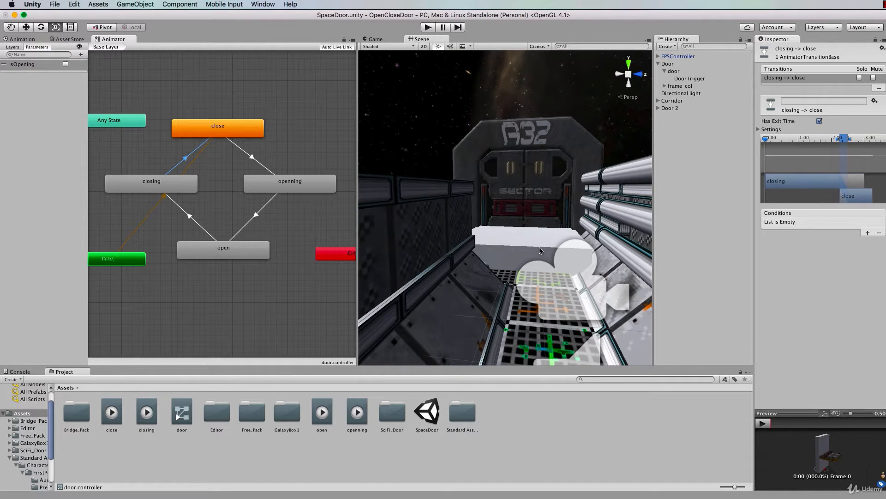
# Select the DoorTrigger cube in front of the sci-fi door
pyautogui.click(517, 247)
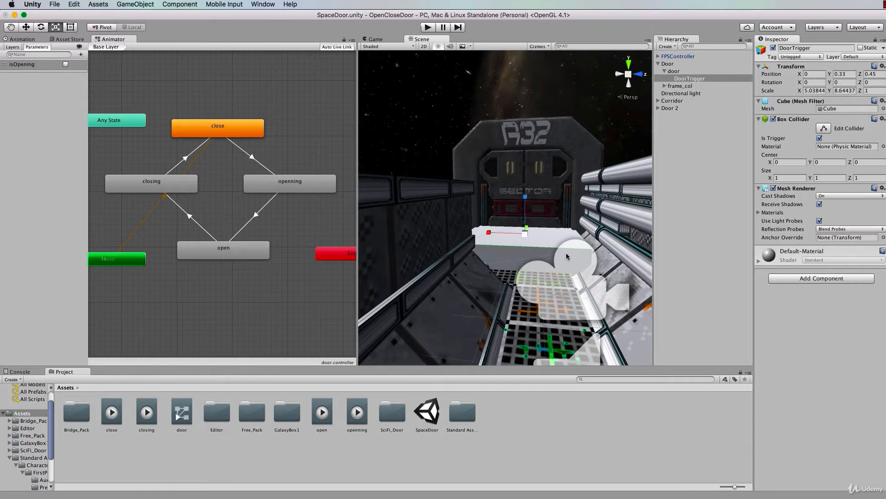
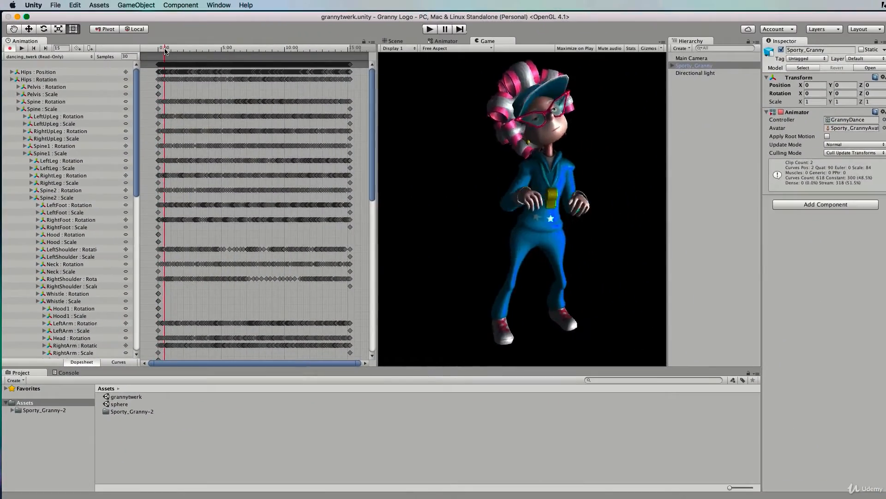
# Scrub through the dancing_twerk animation of the Sporty_Granny character
pyautogui.moveTo(165, 52); pyautogui.dragTo(251, 55)
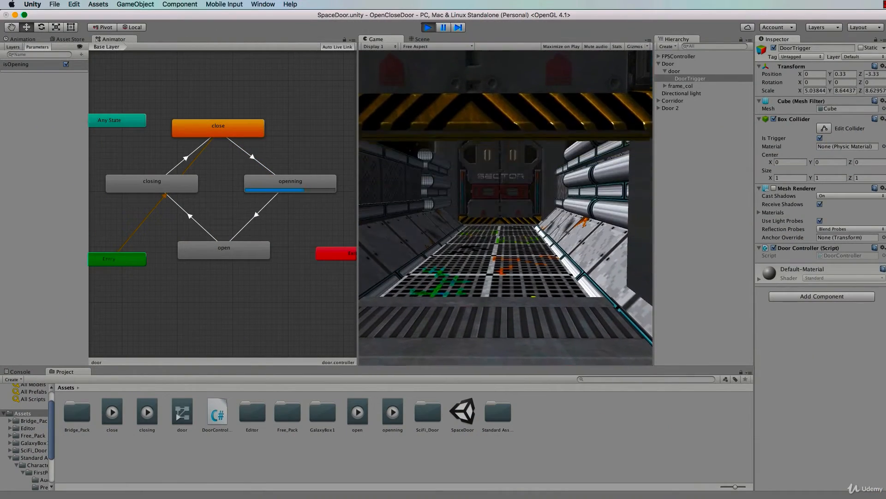
# Walk forward through the door in play mode to test its trigger-driven animation
pyautogui.press('w')
pyautogui.press('w')
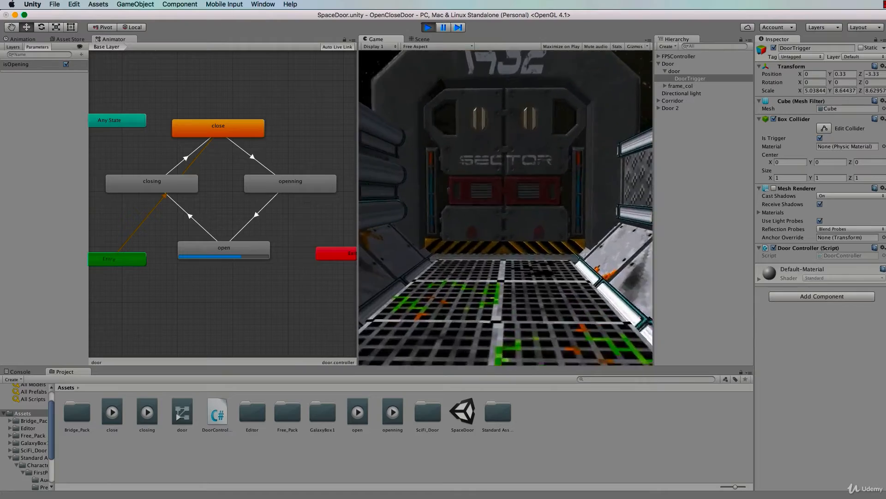
pyautogui.press('w')
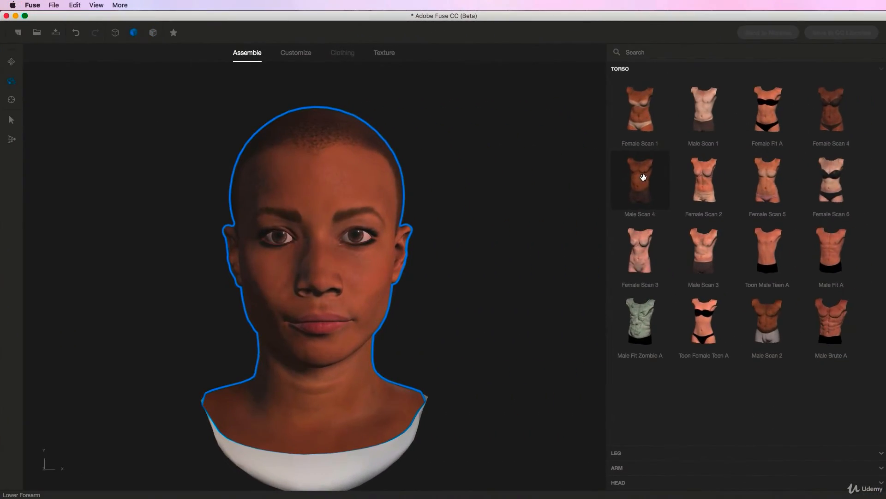
pyautogui.click(643, 177)
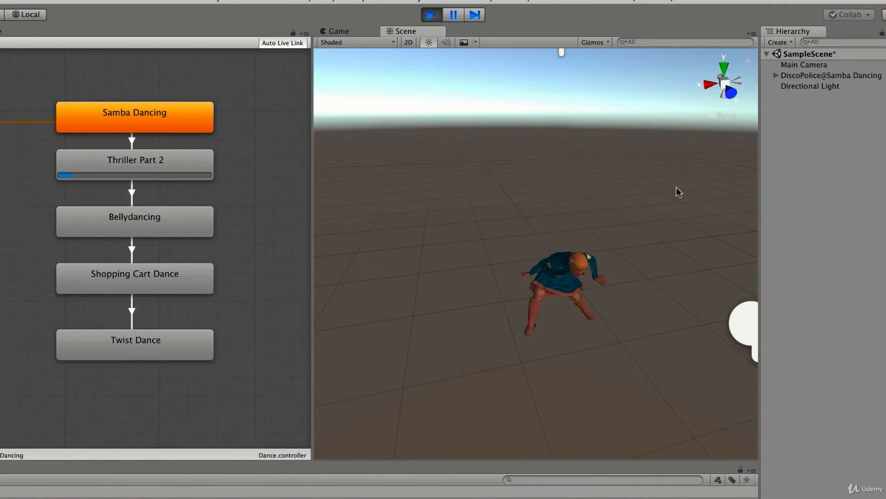
pyautogui.scroll(-5, 680, 192)
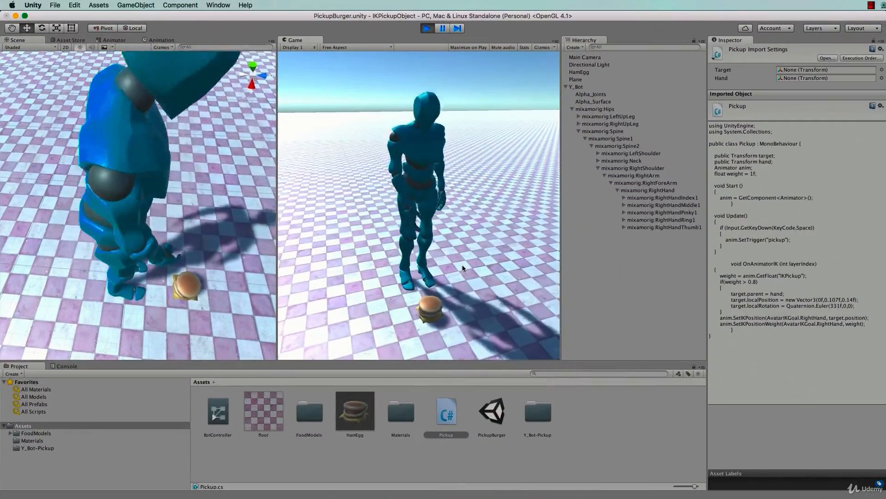
pyautogui.press('space')
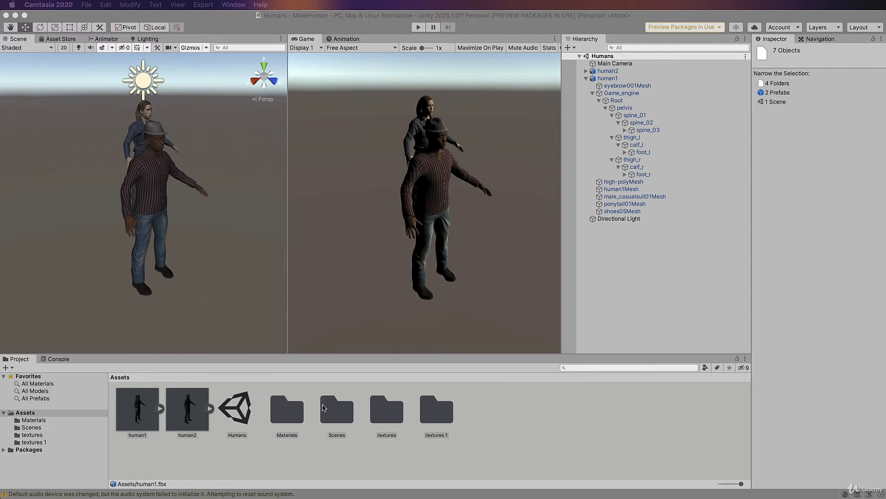
# Review the rig import settings of the human1 and human2 models, and clear the selection
pyautogui.click(148, 416)
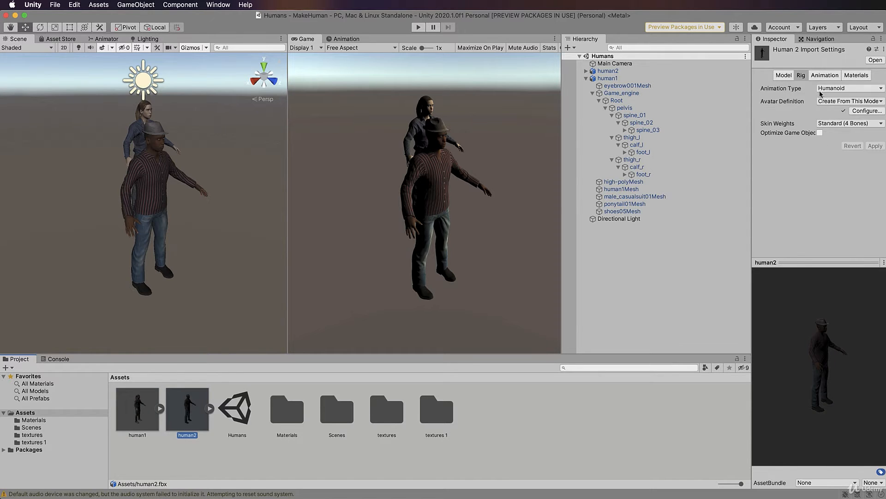
pyautogui.click(153, 455)
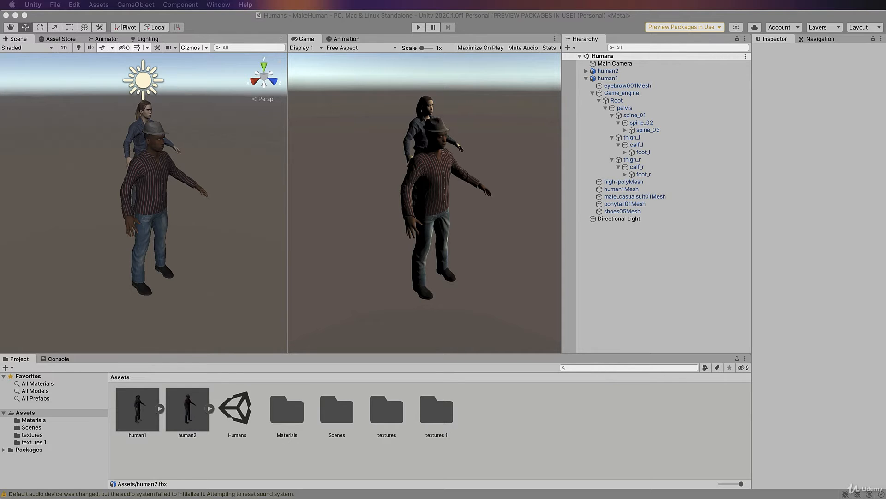
# Import the ThrillerTeddy package with its preselected Teddy@Thriller animation files and ThrillerTed scene
pyautogui.moveTo(735, 497); pyautogui.dragTo(507, 430)
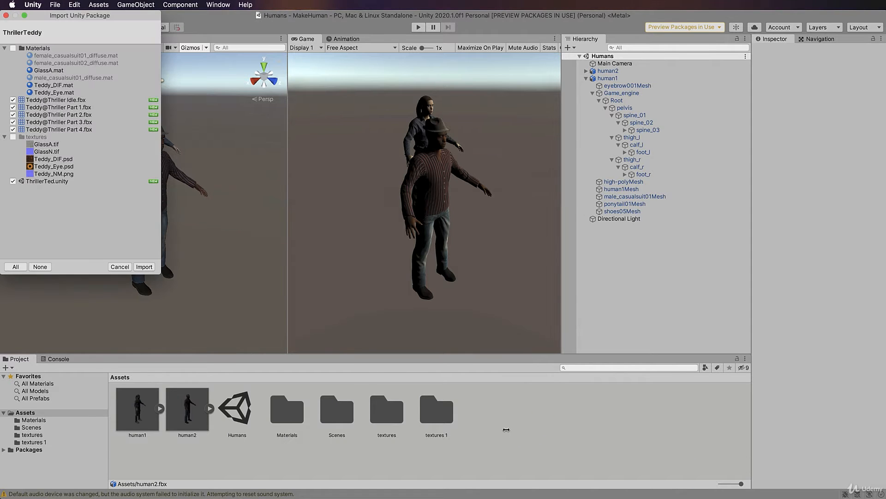
pyautogui.click(143, 267)
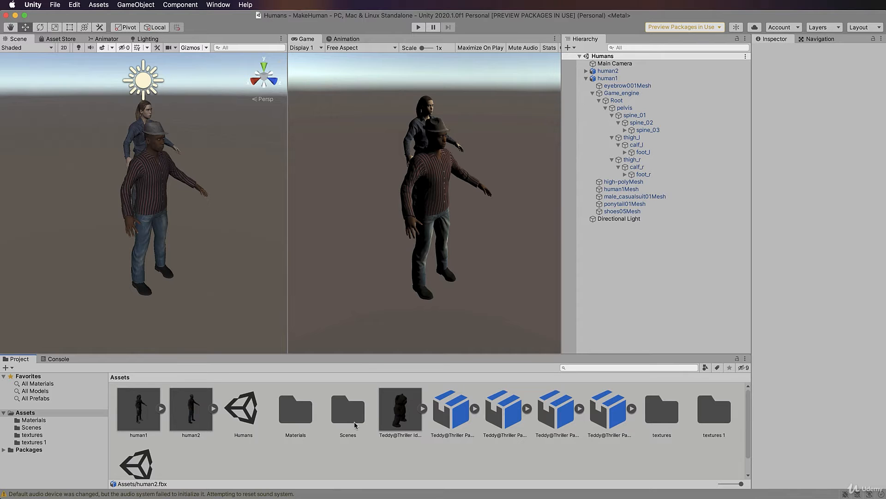
# Check the rig import settings of the Teddy@Thriller Idle model and the Teddy@Thriller Part 1 to Part 4 files
pyautogui.click(402, 418)
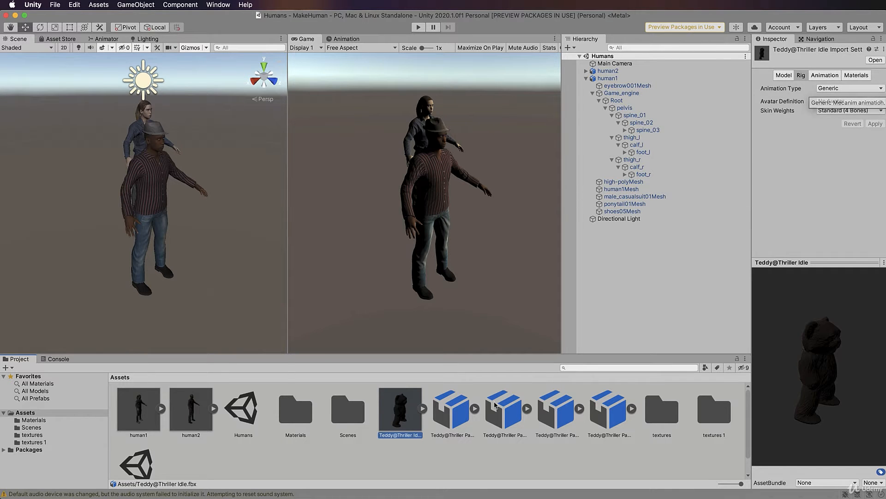
pyautogui.click(461, 417)
pyautogui.click(509, 418)
pyautogui.click(562, 418)
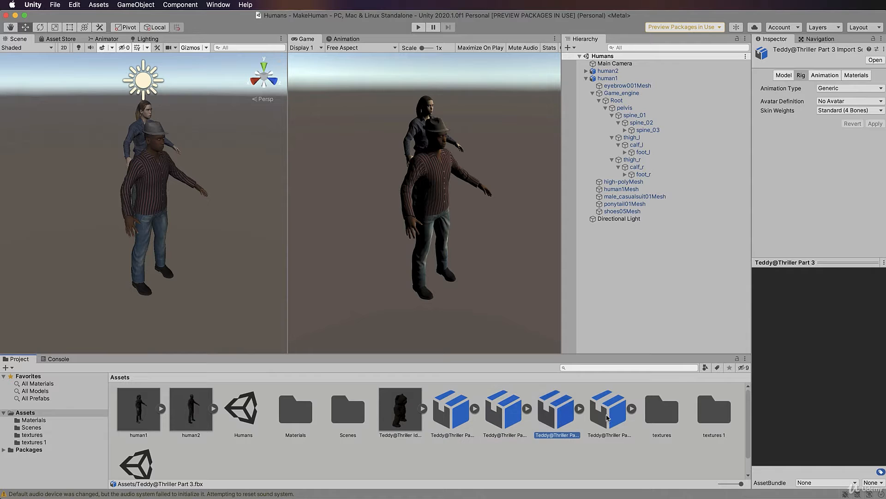
pyautogui.click(608, 418)
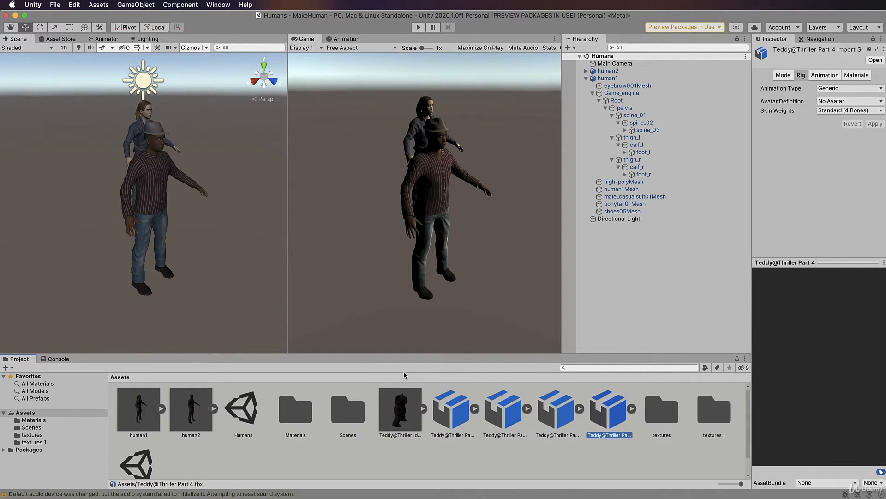
# Set the animation type of the Teddy@Thriller Idle model to Humanoid and apply the rig change
pyautogui.click(404, 413)
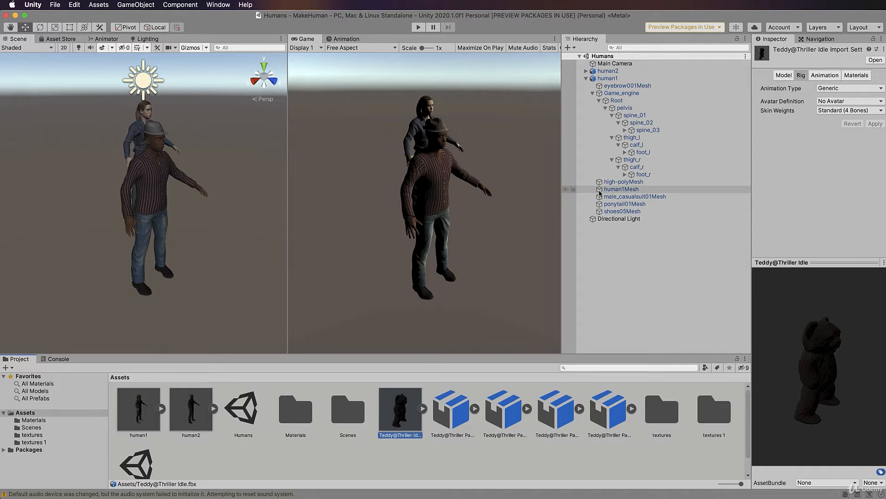
pyautogui.click(848, 89)
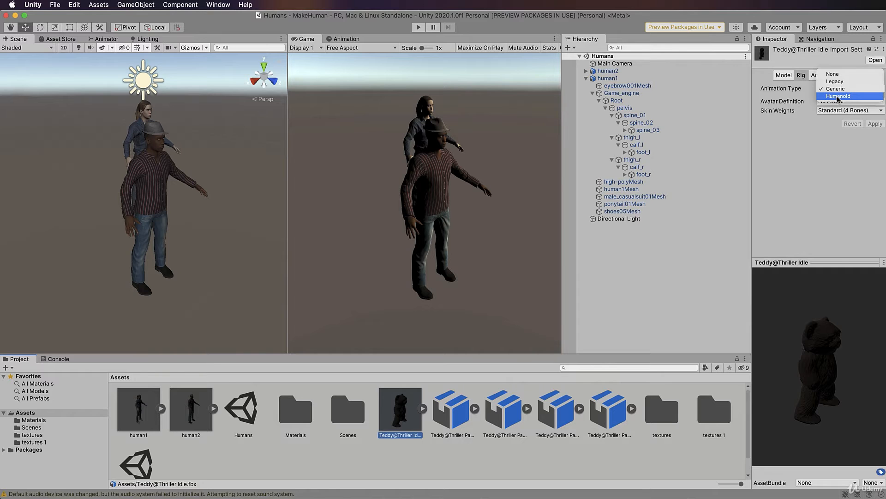
pyautogui.click(848, 96)
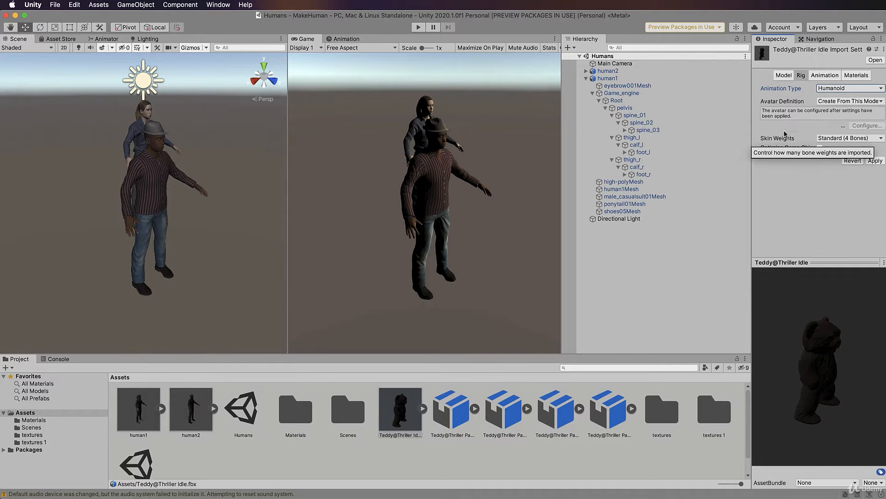
pyautogui.click(875, 161)
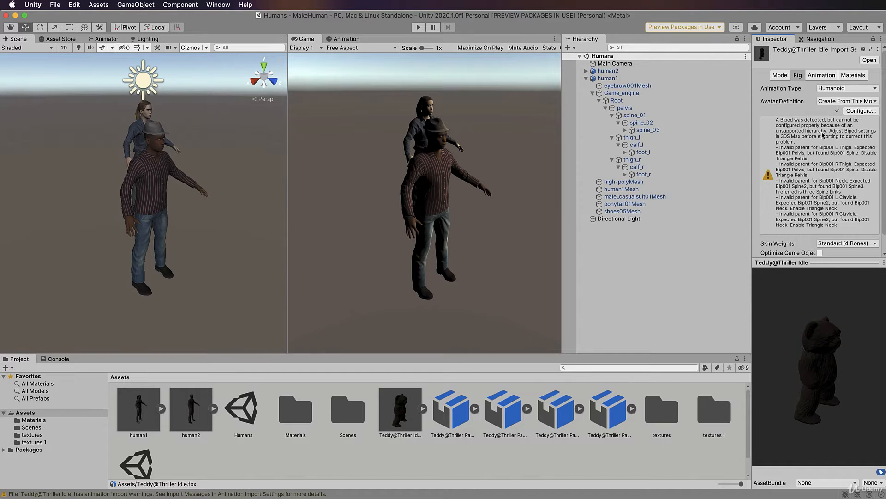
# Inspect the bone mapping in the Teddy@Thriller Idle avatar configuration, return to the scene and read through the model's rig import messages
pyautogui.click(862, 111)
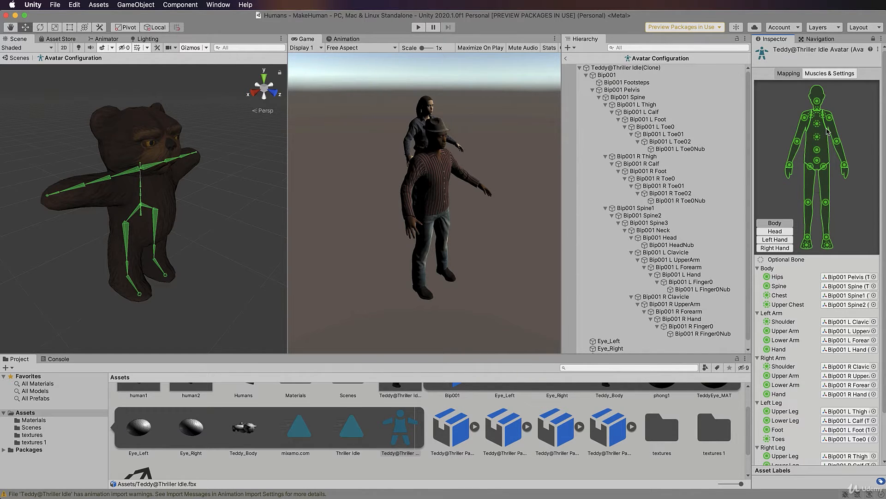
pyautogui.scroll(-3, 816, 118)
pyautogui.scroll(3, 819, 118)
pyautogui.click(566, 59)
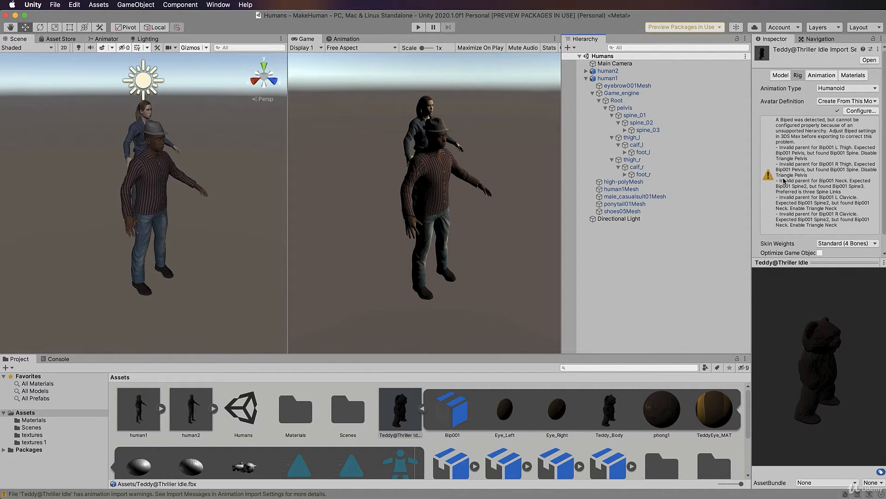
pyautogui.scroll(-1, 800, 188)
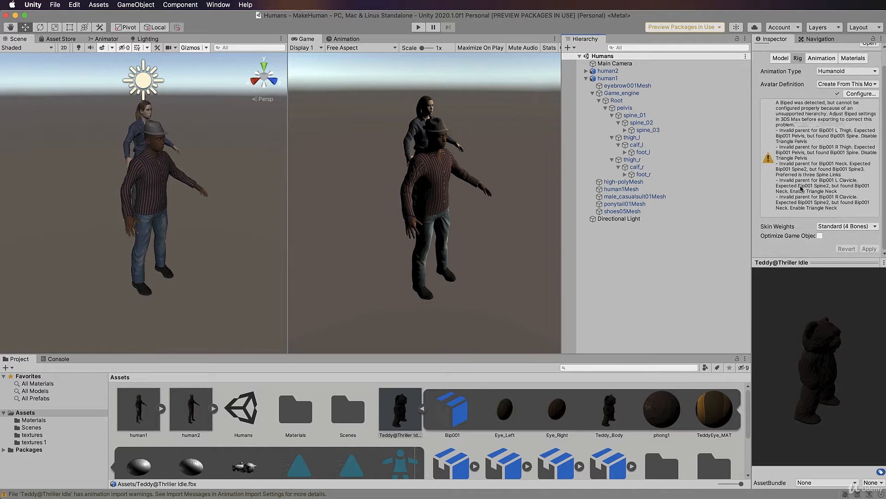
pyautogui.scroll(1, 815, 138)
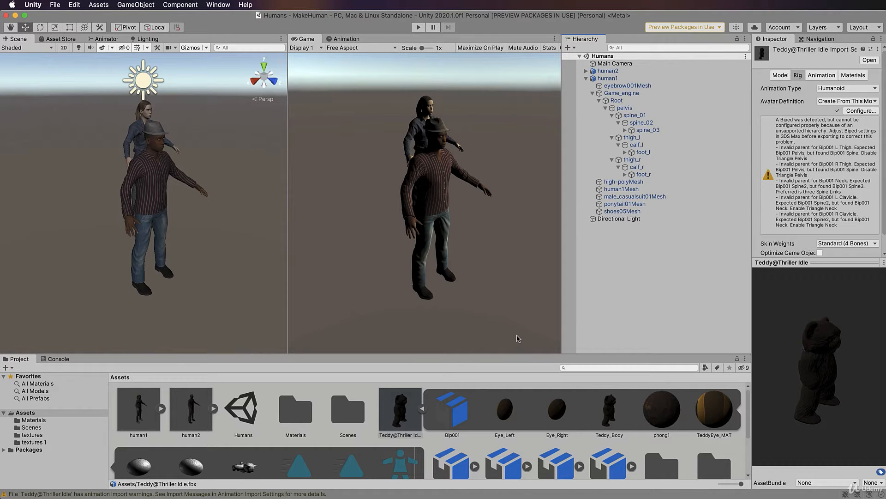
# Examine the Teddy@Thriller Idle avatar asset and the Animator components with their avatars on the human1 and human2 scene objects
pyautogui.scroll(-1, 389, 419)
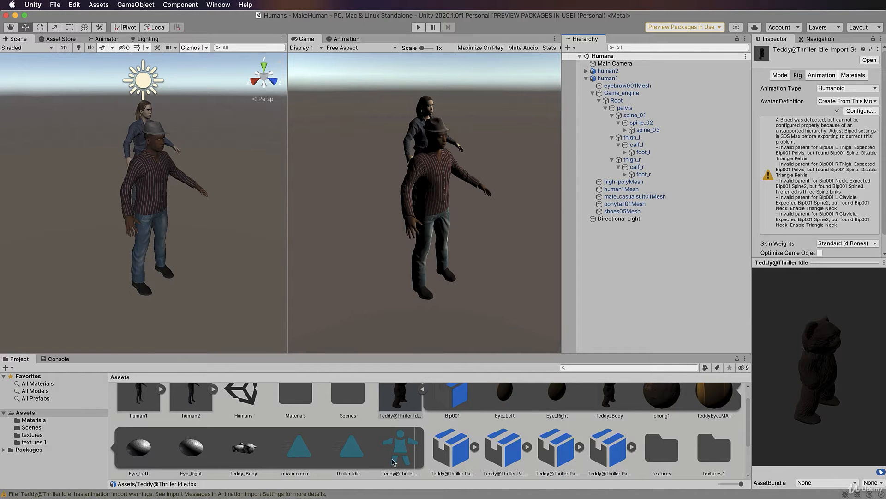
pyautogui.scroll(-1, 390, 453)
pyautogui.click(400, 445)
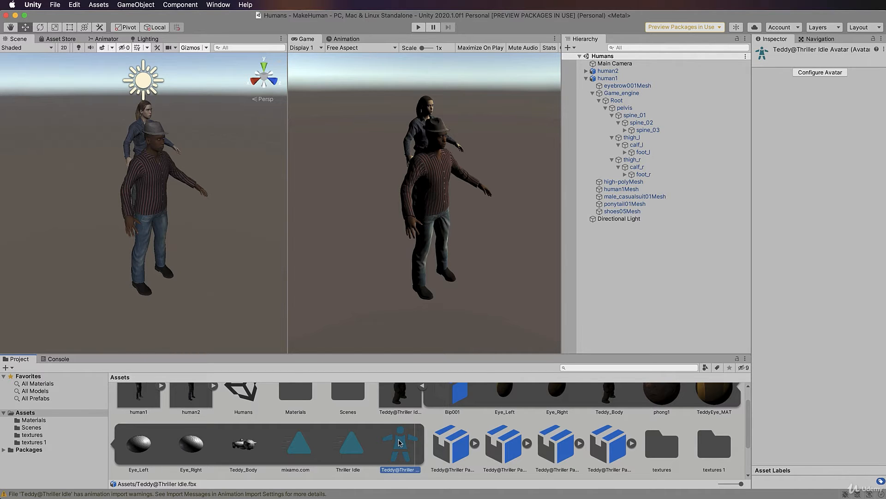
pyautogui.click(606, 79)
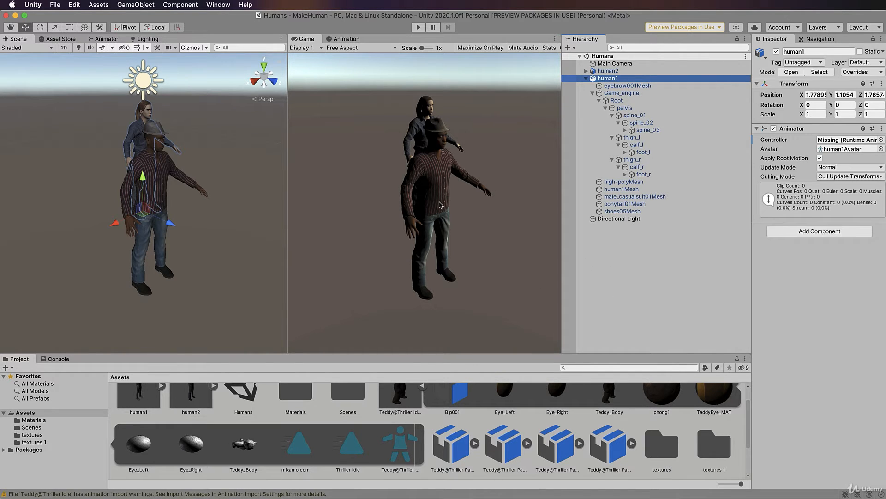
pyautogui.click(650, 293)
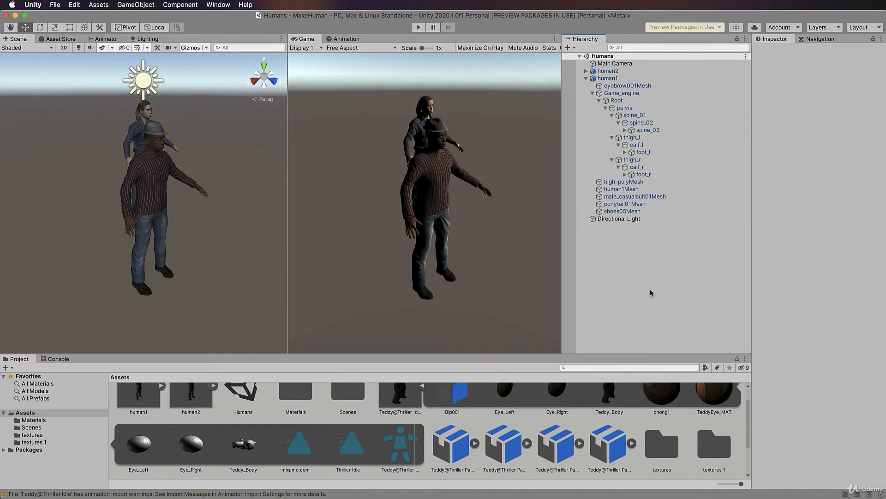
pyautogui.click(607, 78)
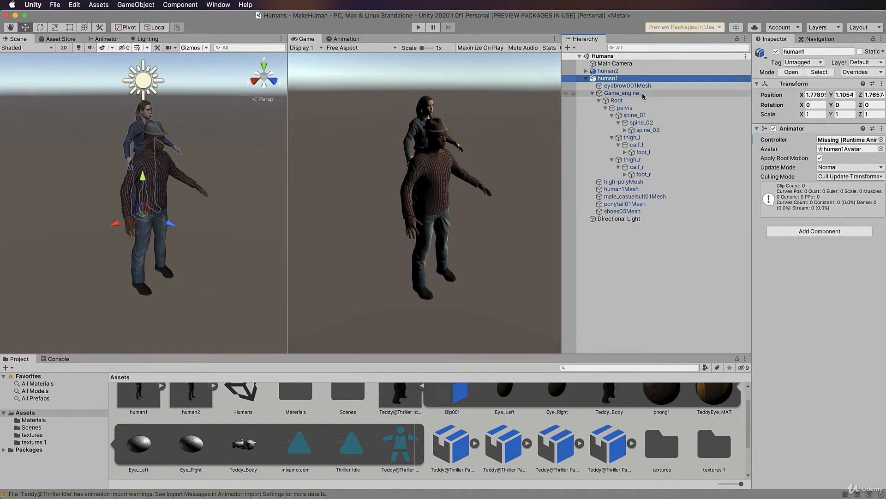
pyautogui.click(611, 72)
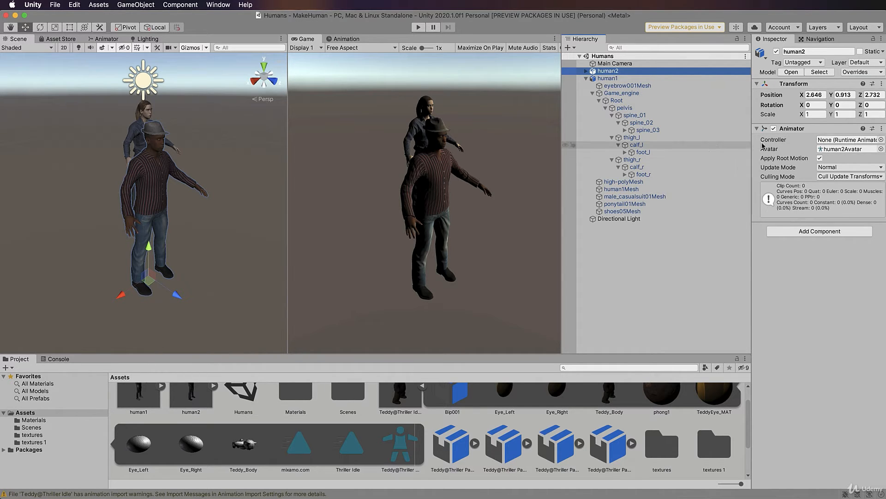
# Collapse the Teddy@Thriller Idle asset and create an animator controller named Thriller in the Assets folder
pyautogui.click(422, 387)
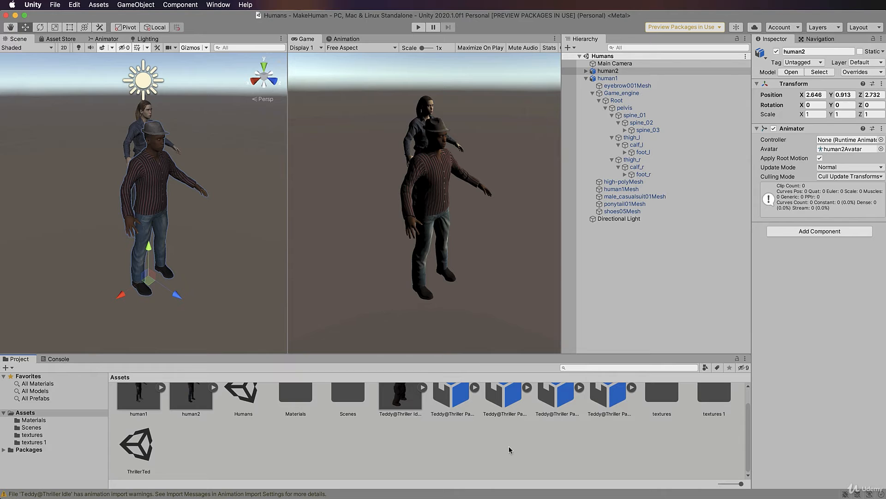
pyautogui.rightClick(317, 431)
pyautogui.moveTo(347, 404)
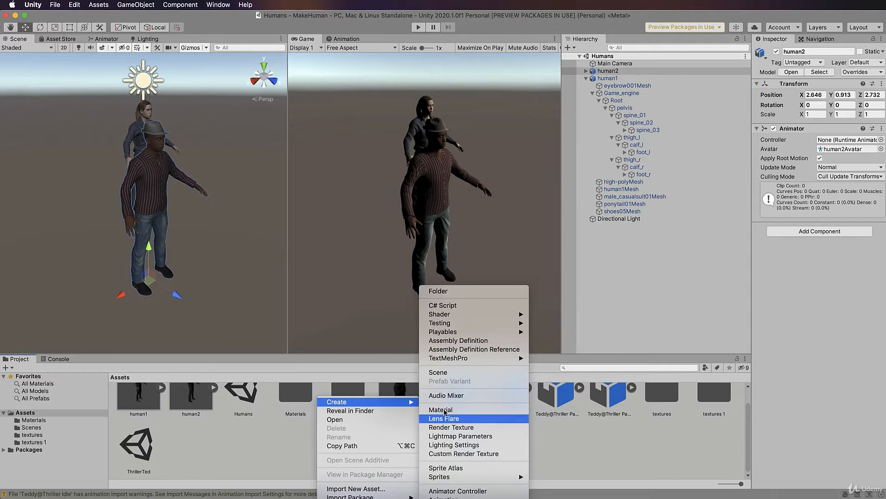
pyautogui.click(483, 491)
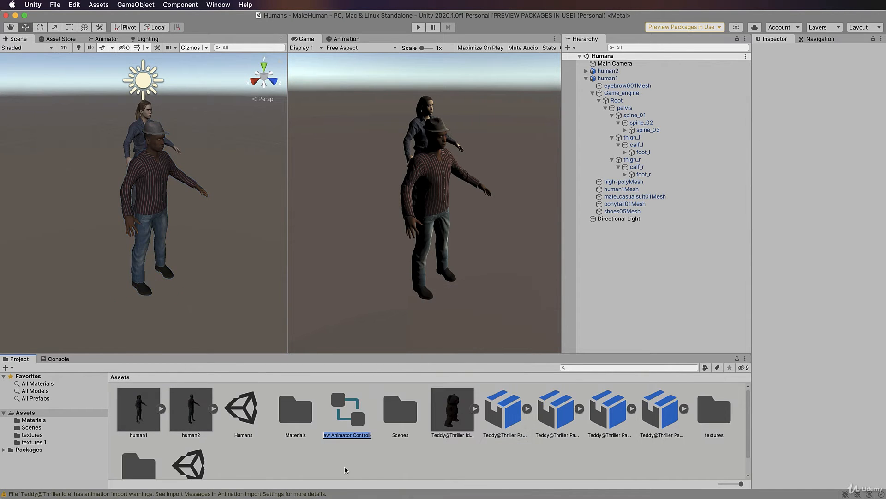
pyautogui.write('Thriller')
pyautogui.press('Return')
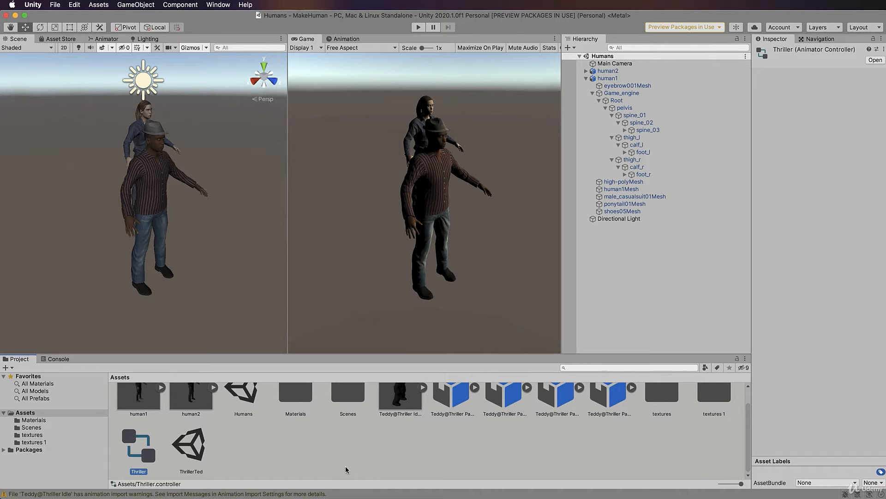
# Open the Thriller animator controller and add the Teddy@Thriller Part 1 animation as its default state, placed below Entry
pyautogui.doubleClick(148, 457)
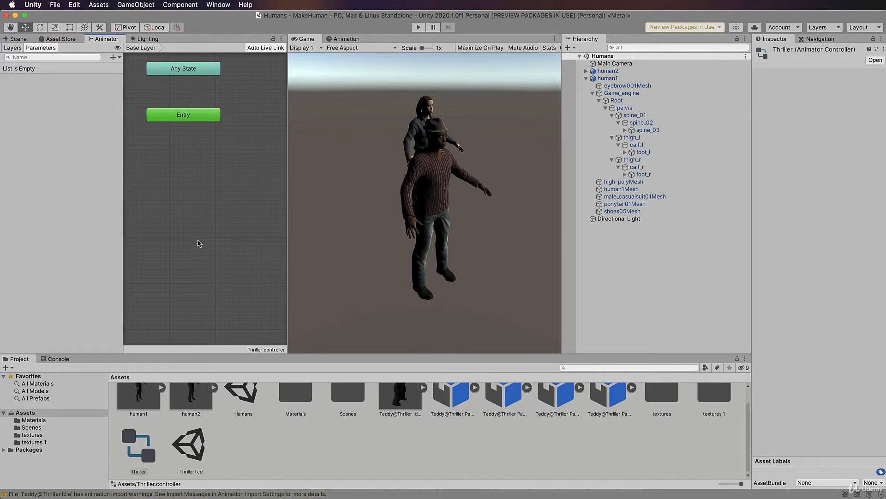
pyautogui.scroll(2, 477, 442)
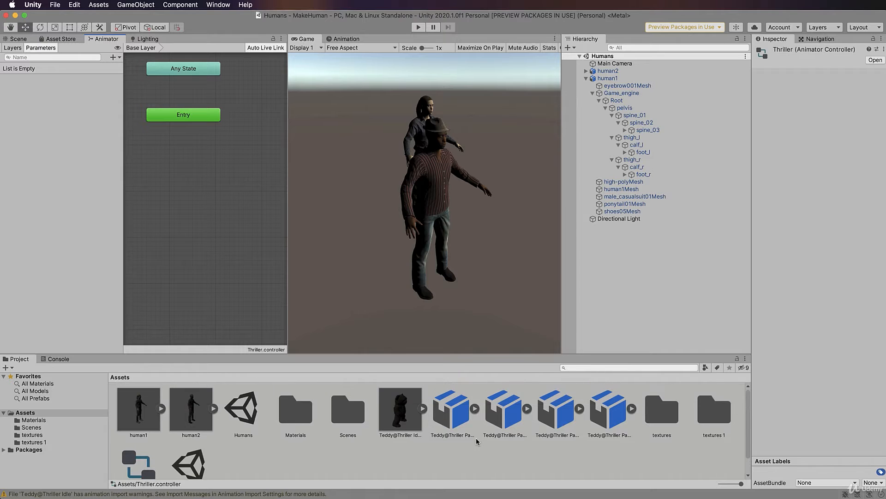
pyautogui.moveTo(462, 421); pyautogui.dragTo(205, 176)
pyautogui.moveTo(261, 191); pyautogui.dragTo(227, 196)
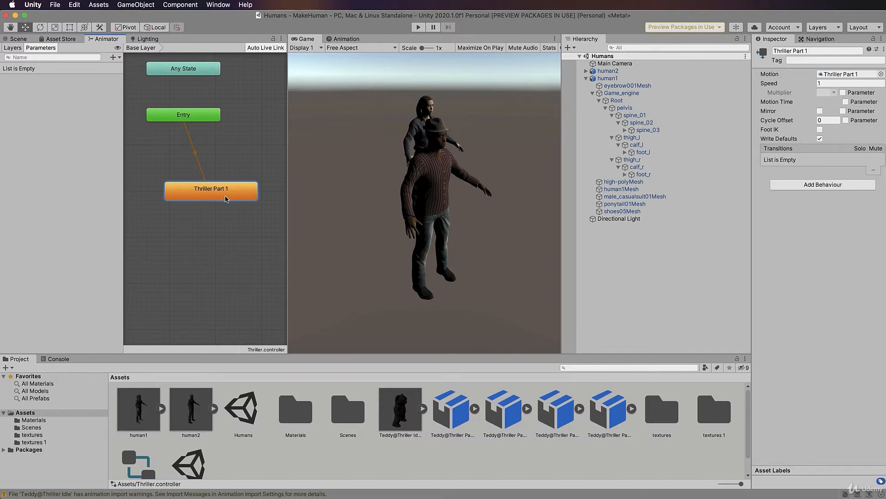
# Assign the Thriller controller to the Animator components of the human1 and human2 scene objects
pyautogui.scroll(-2, 240, 445)
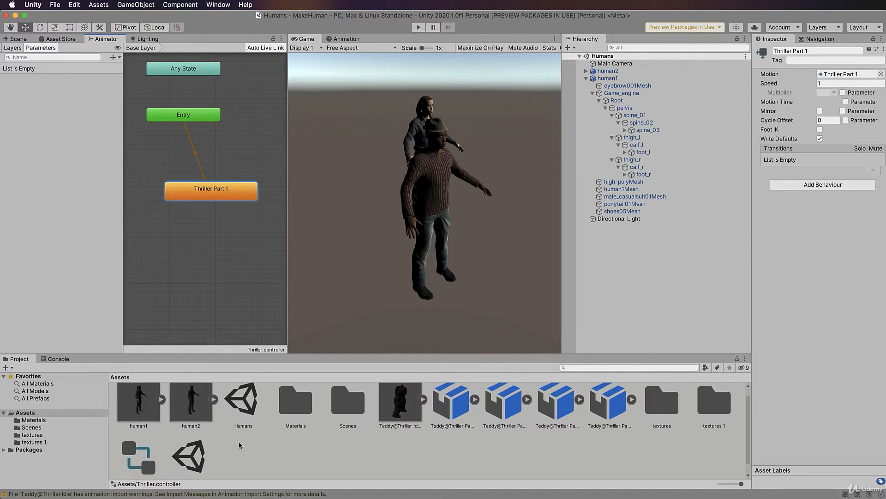
pyautogui.click(609, 78)
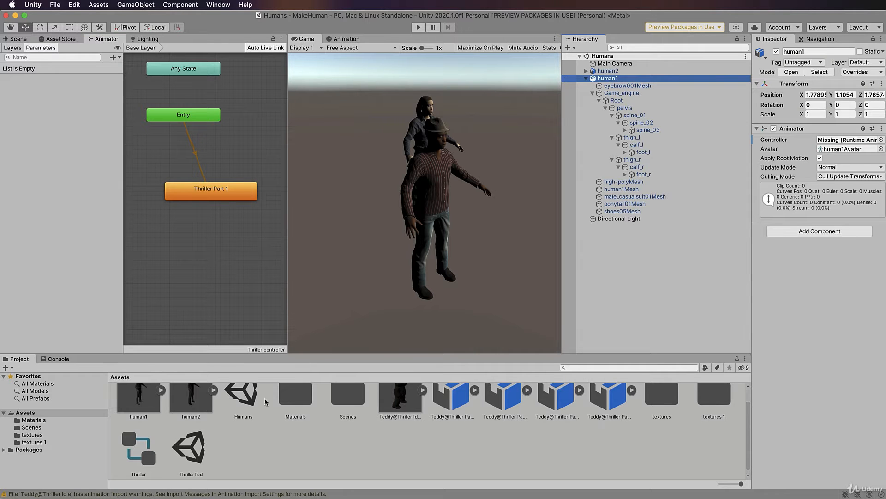
pyautogui.moveTo(141, 460); pyautogui.dragTo(833, 141)
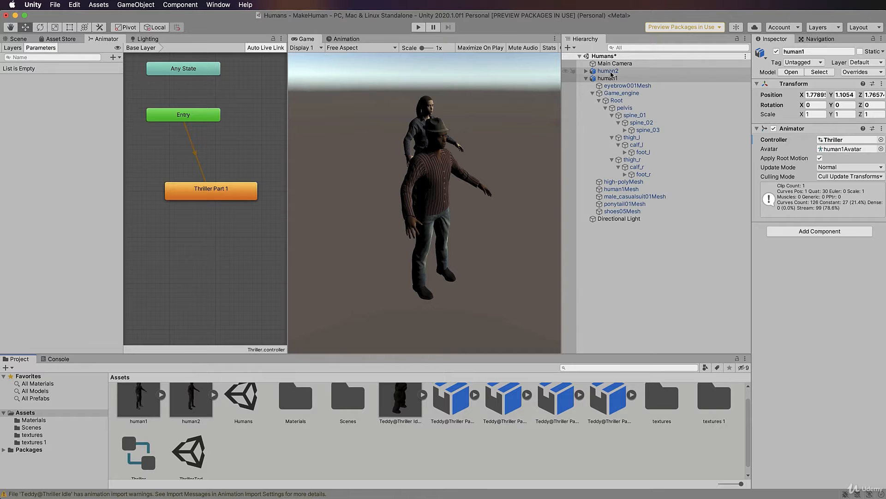
pyautogui.click(608, 71)
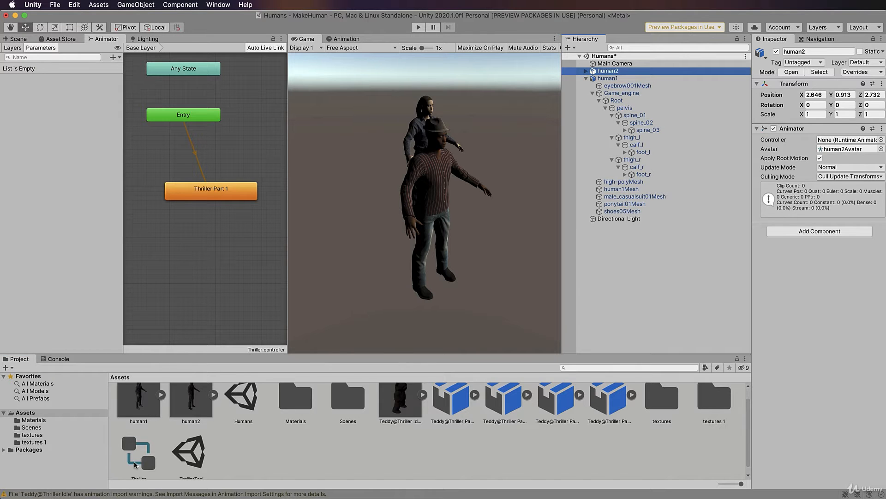
pyautogui.moveTo(144, 468); pyautogui.dragTo(838, 140)
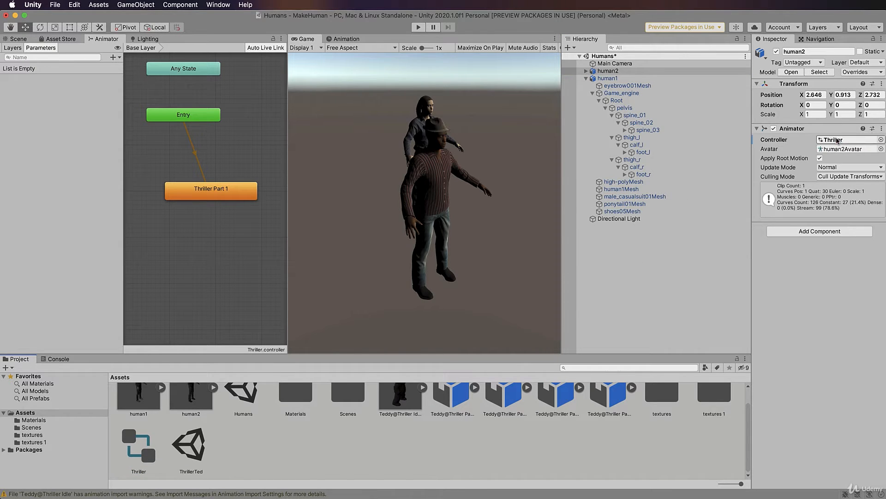
# Play the scene, pause it to examine how human1 and human2 are posed, and stop playback
pyautogui.click(419, 28)
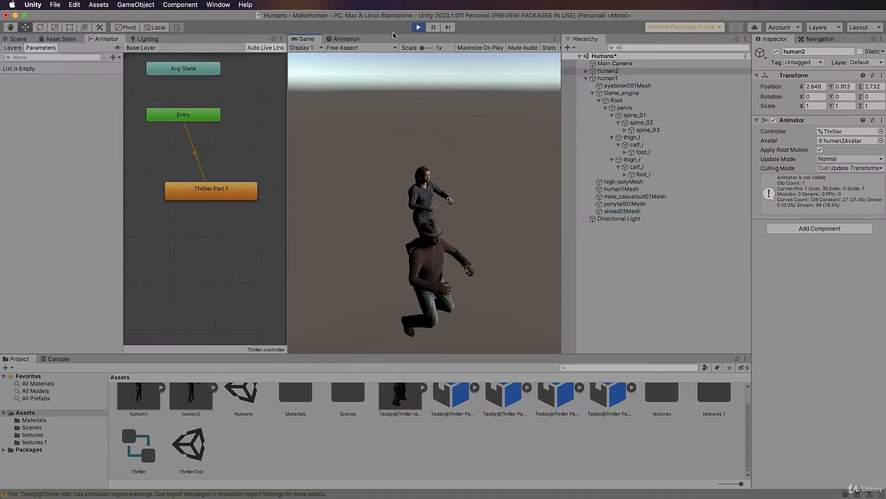
pyautogui.click(434, 28)
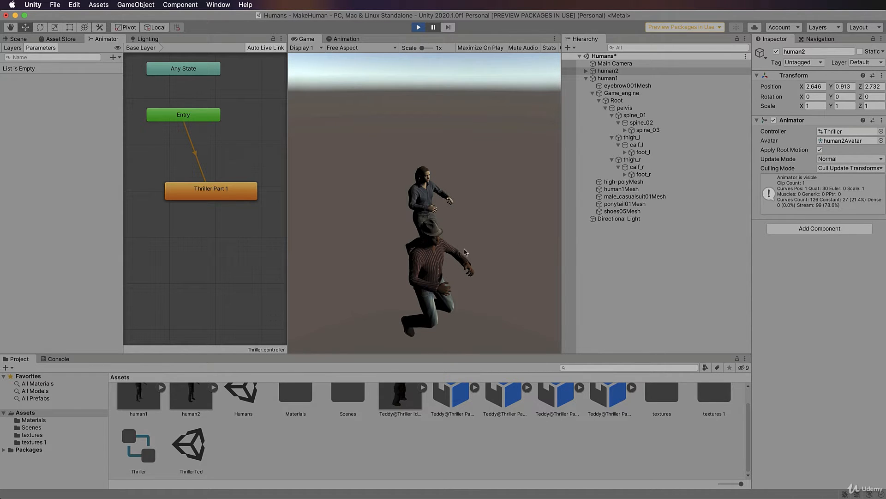
pyautogui.click(419, 28)
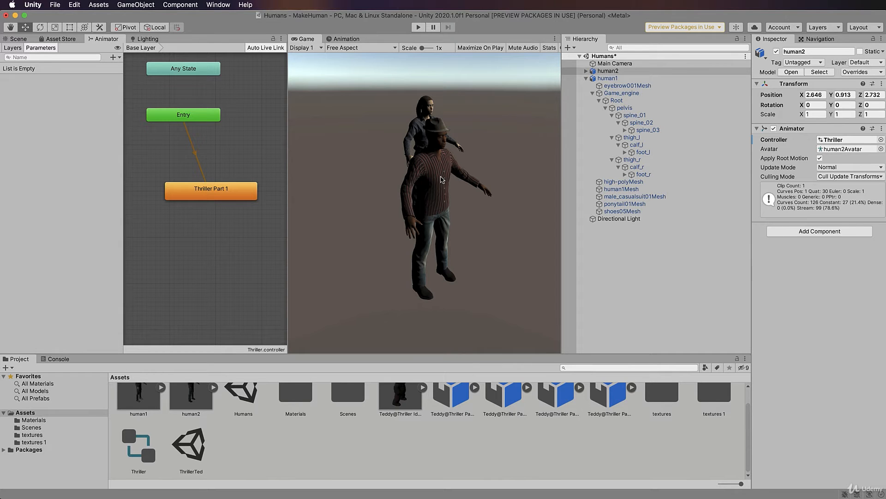
# Set the rig animation type of the Teddy@Thriller Part 1 model to Humanoid
pyautogui.scroll(2, 462, 397)
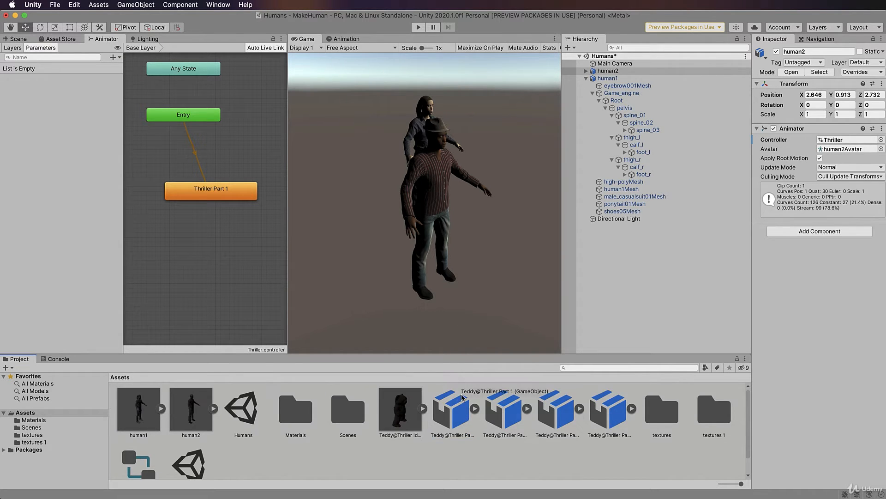
pyautogui.click(463, 407)
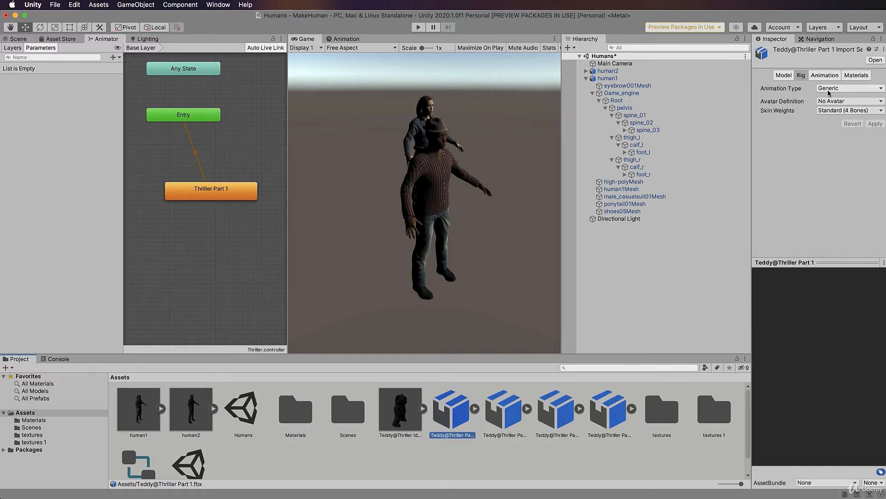
pyautogui.click(859, 89)
pyautogui.click(849, 96)
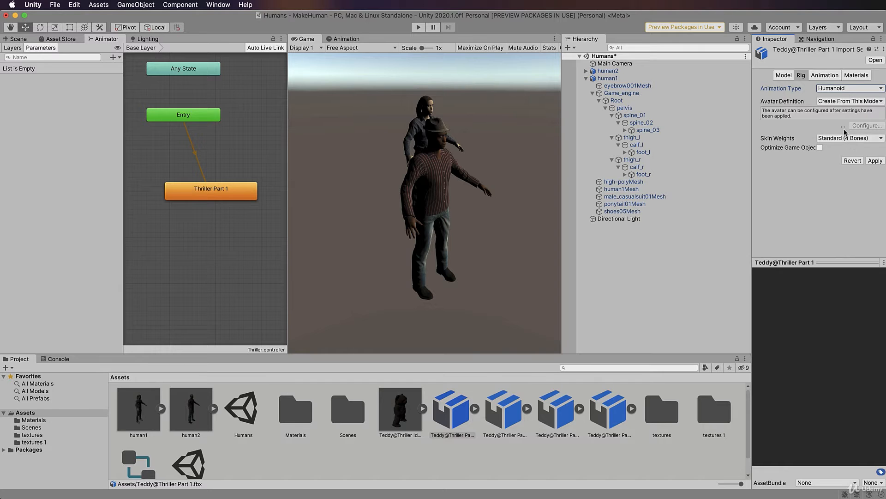
# Set the avatar definition to Copy From Other Avatar with the Teddy@Thriller Idle avatar as source, and apply the rig change
pyautogui.click(861, 102)
pyautogui.click(839, 111)
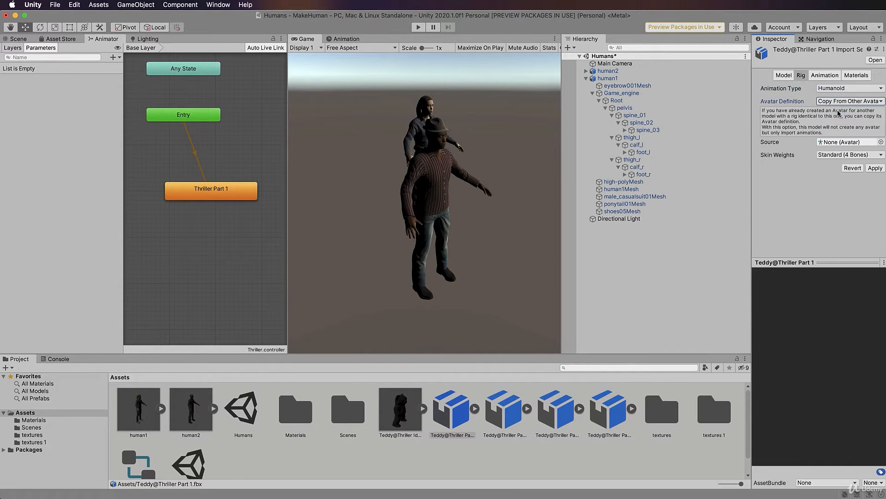
pyautogui.click(880, 142)
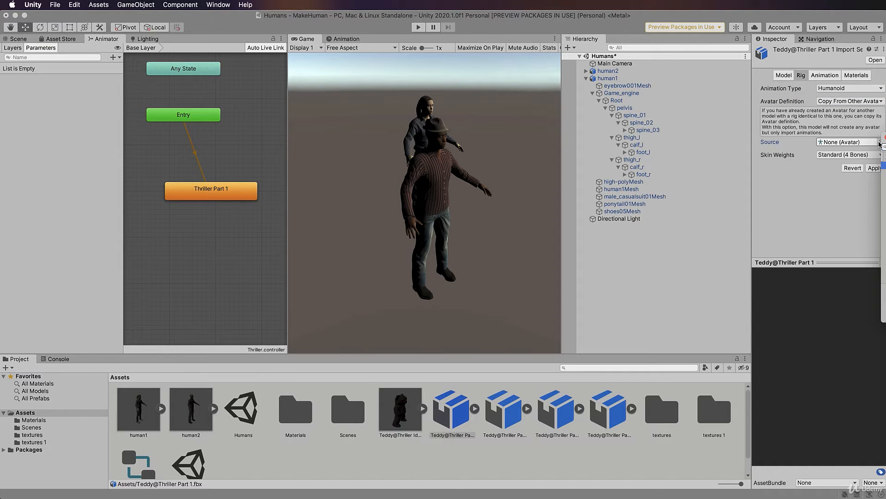
pyautogui.click(884, 187)
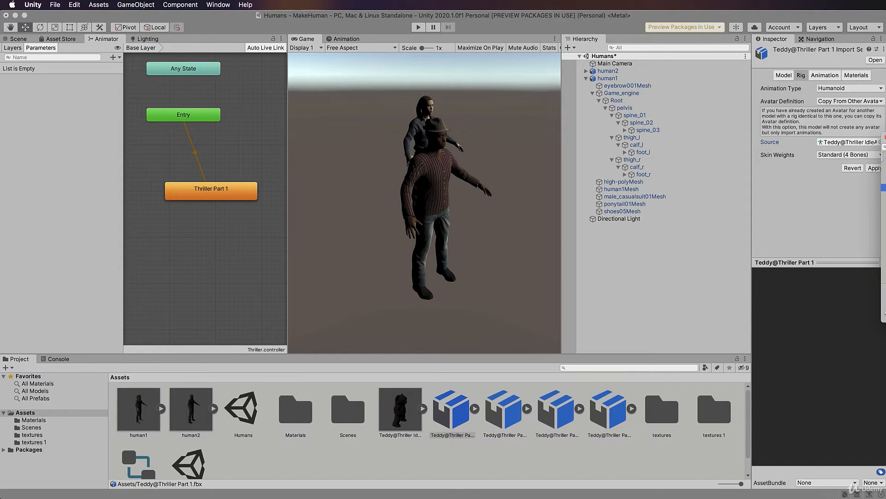
pyautogui.click(885, 137)
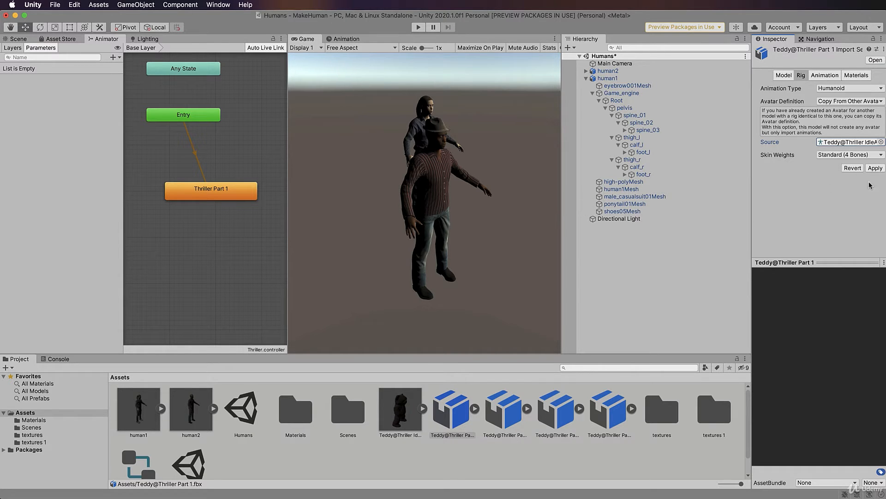
pyautogui.click(875, 168)
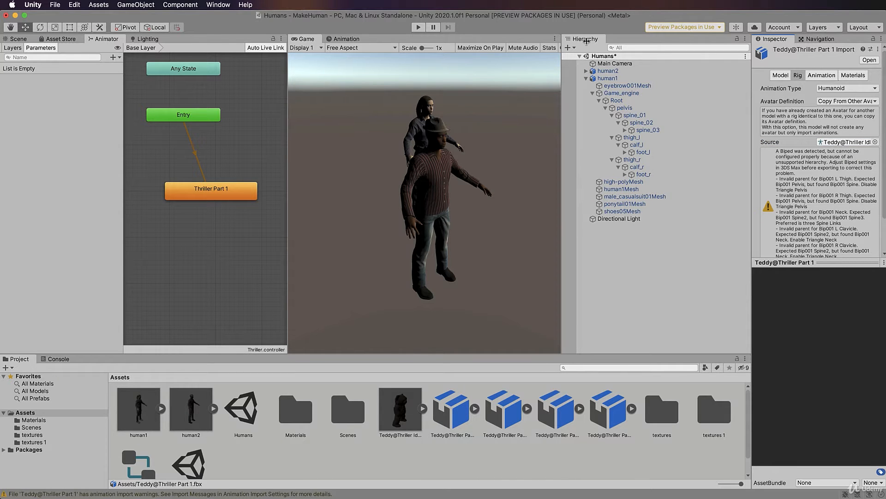
# Play the scene to check the Thriller Part 1 animation on both humans, and stop playback
pyautogui.click(418, 27)
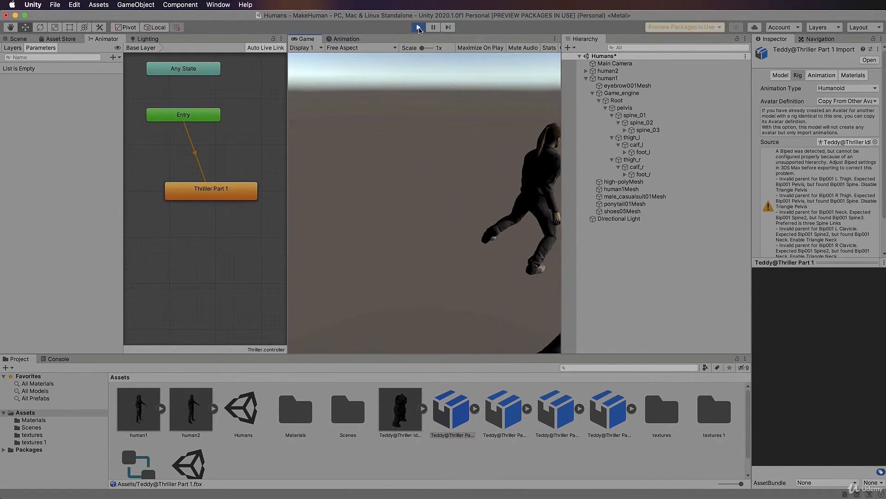
pyautogui.click(419, 28)
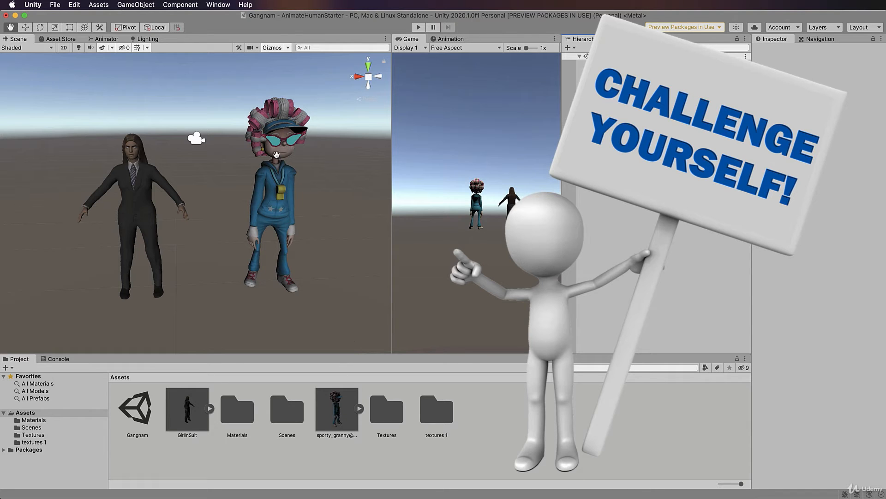
# Expand the sporty_granny@Gangnam Style model in the Gangnam project, examine its meshes, animation clip and avatar, and collapse it
pyautogui.click(342, 418)
pyautogui.click(360, 409)
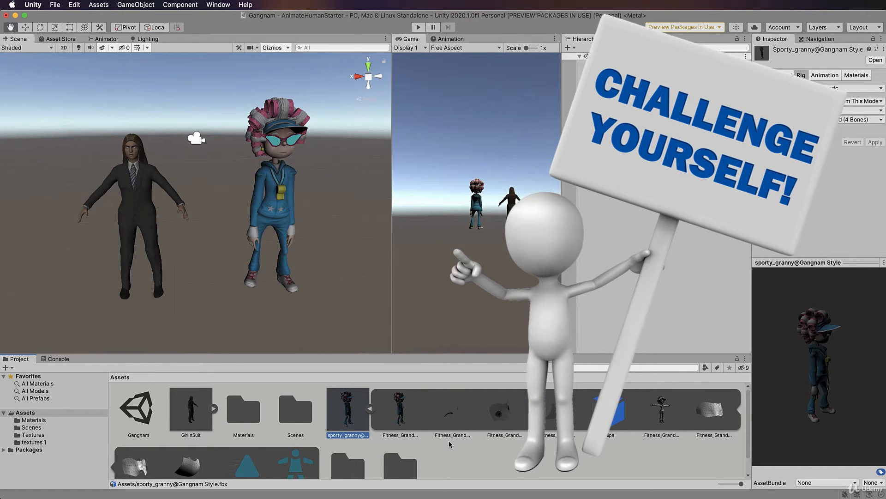
pyautogui.scroll(-1, 449, 444)
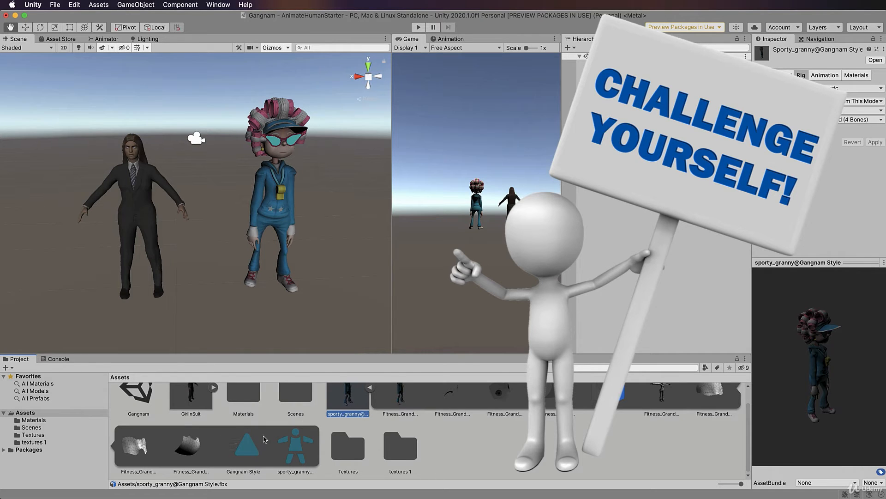
pyautogui.click(370, 388)
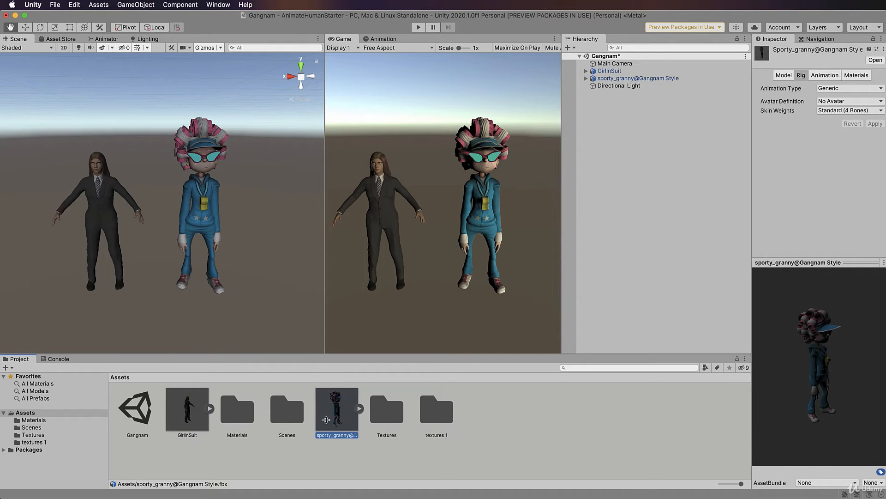
pyautogui.click(359, 408)
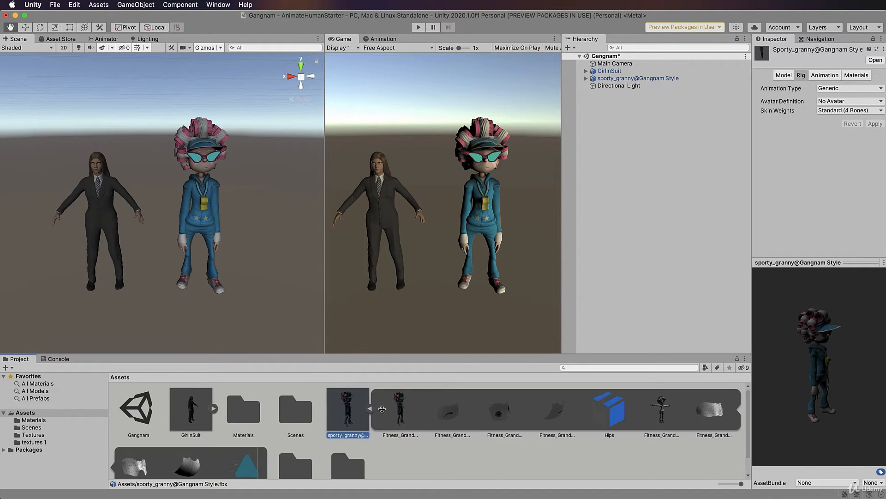
pyautogui.scroll(-2, 221, 450)
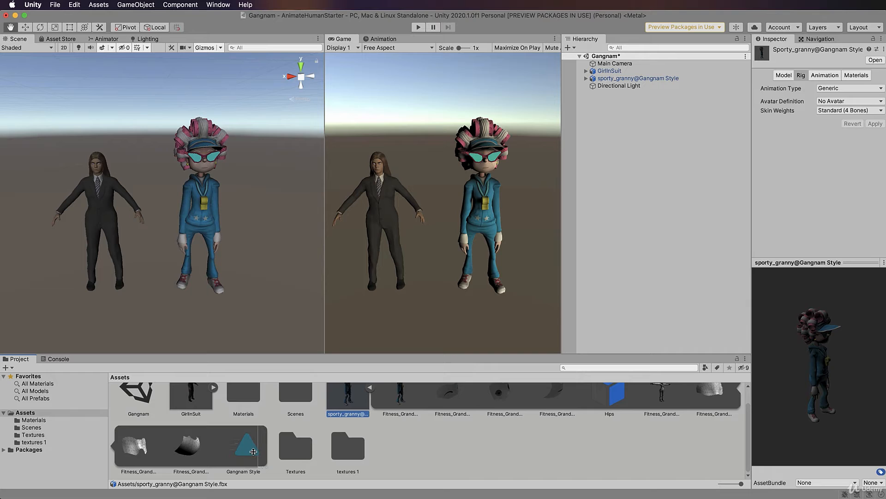
pyautogui.click(372, 387)
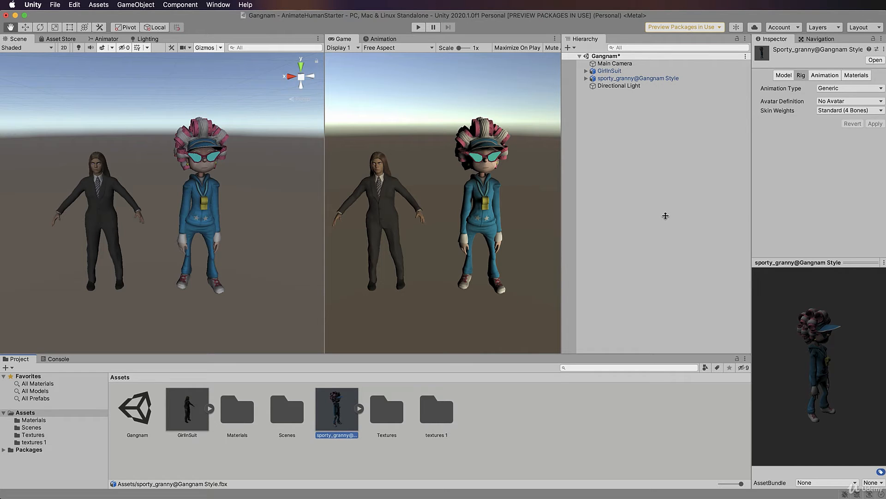
# Set the animation type of the sporty_granny@Gangnam Style model to Humanoid and apply the rig change
pyautogui.click(844, 88)
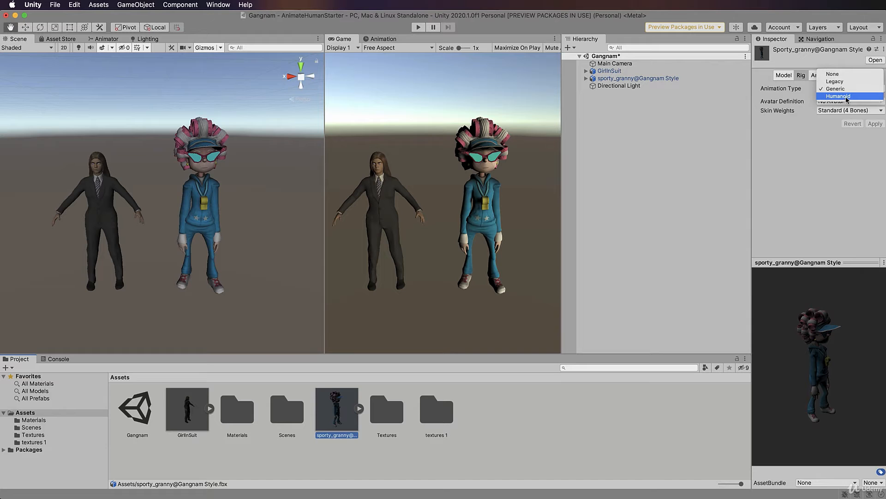
pyautogui.click(847, 96)
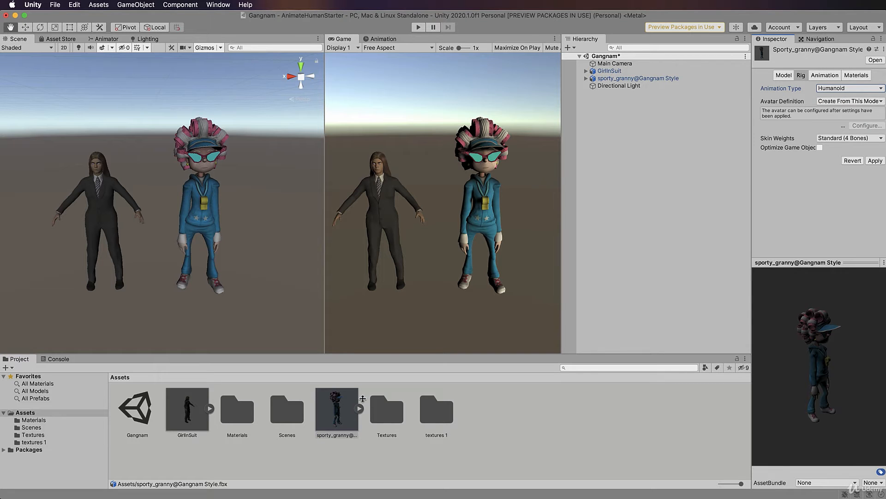
pyautogui.click(877, 163)
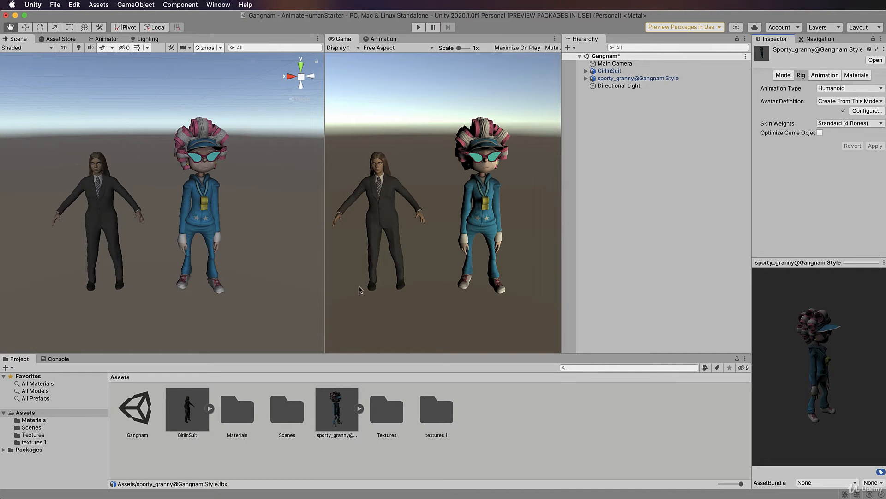
# Set the animation type of the GirlInSuit model to Humanoid and apply the rig change
pyautogui.click(189, 419)
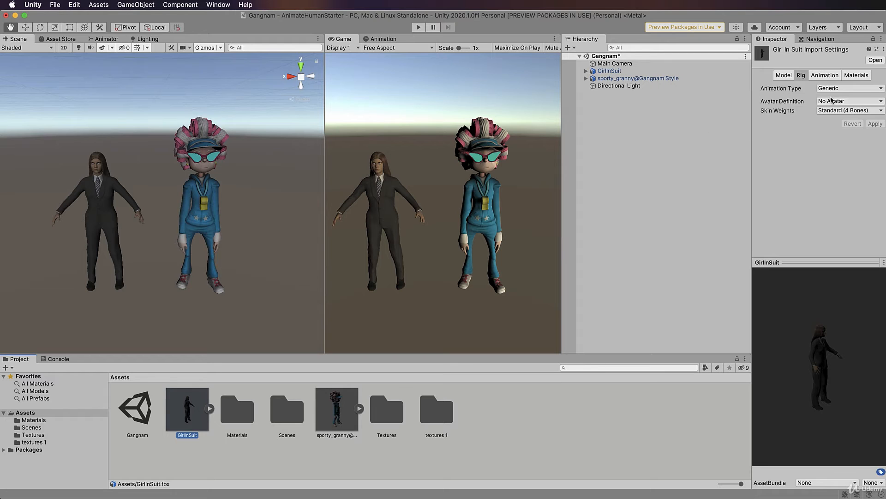
pyautogui.click(850, 89)
pyautogui.click(853, 97)
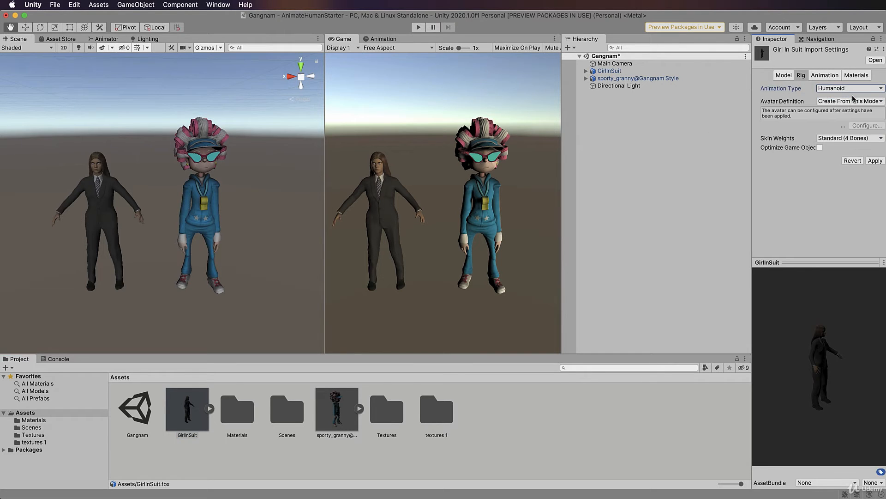
pyautogui.click(875, 161)
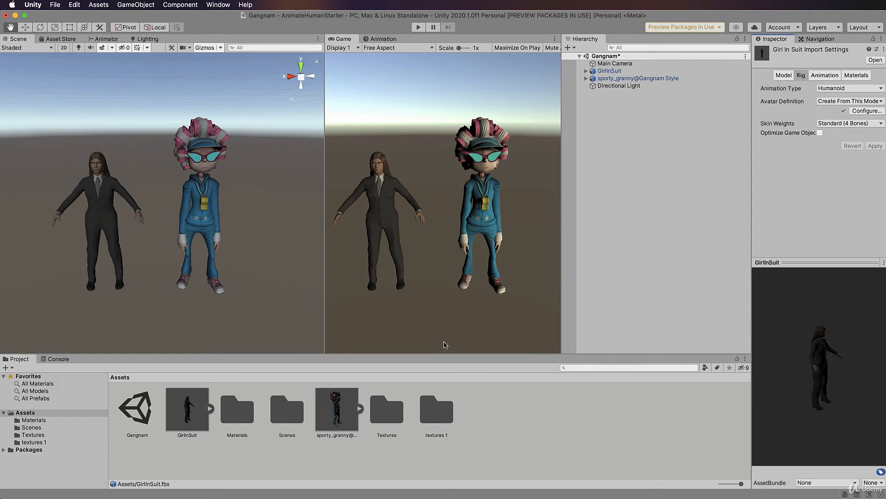
# Create an Animator Controller named Dance in the Assets folder
pyautogui.rightClick(482, 406)
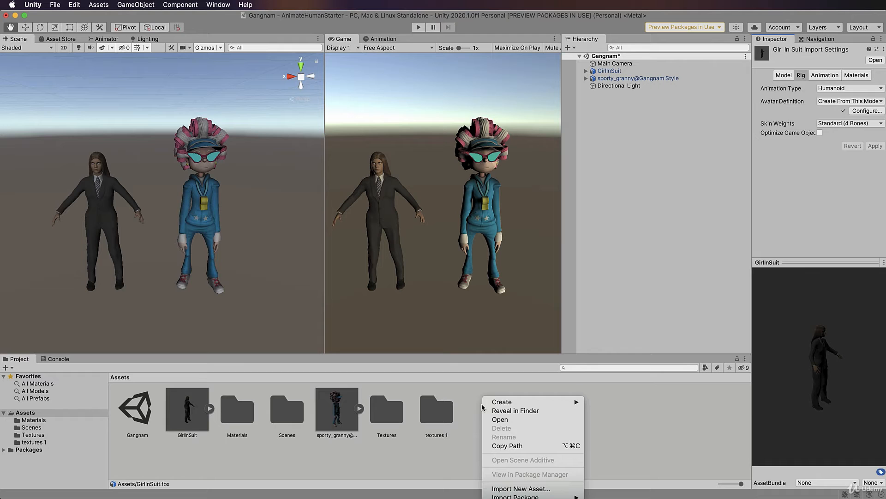
pyautogui.moveTo(516, 406)
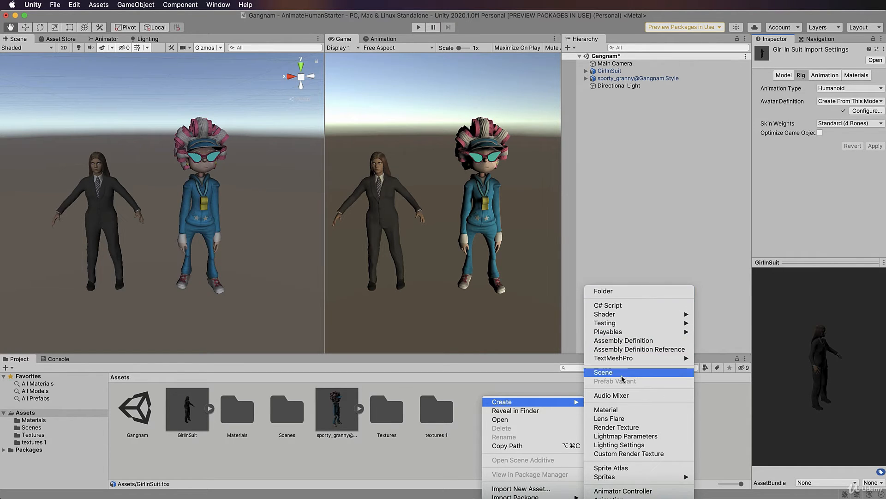
pyautogui.click(623, 490)
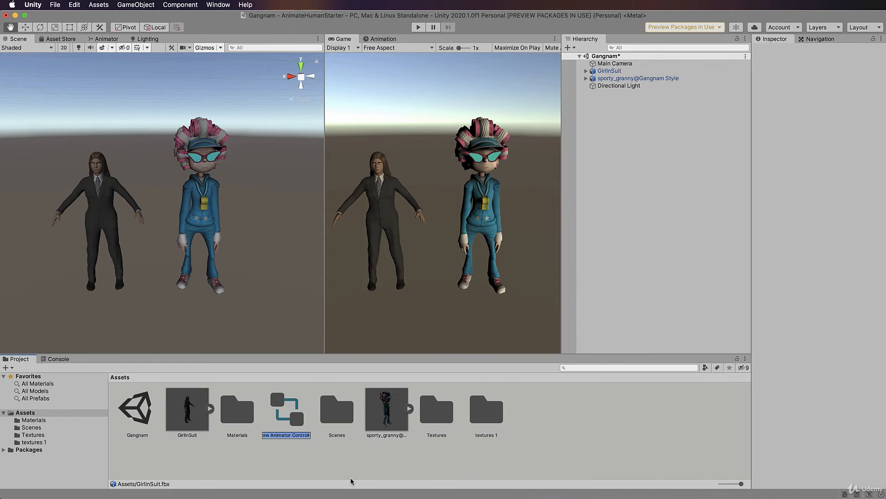
pyautogui.write('Dance')
pyautogui.press('Return')
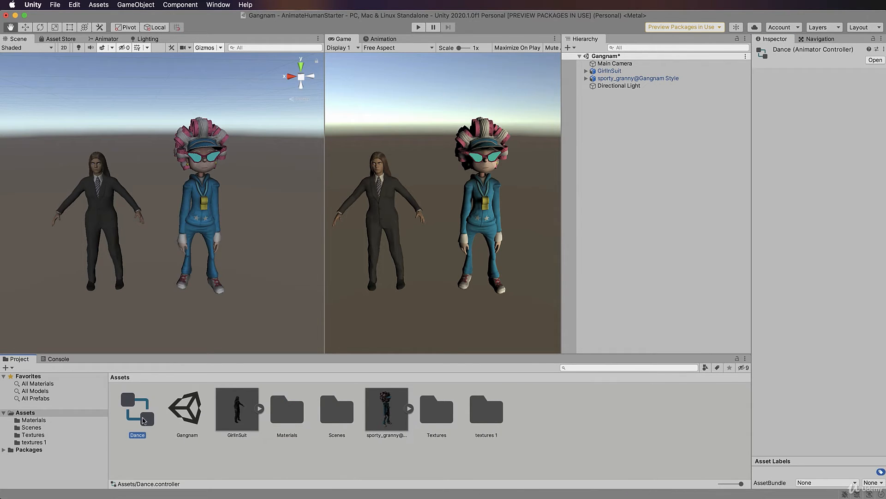
# Open the Dance controller and add the granny model's Gangnam Style animation as a state below Entry
pyautogui.doubleClick(145, 419)
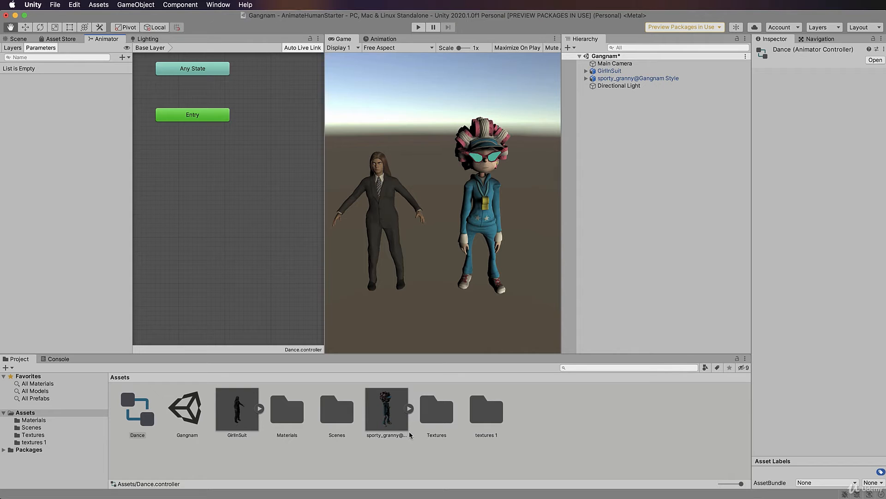
pyautogui.click(409, 408)
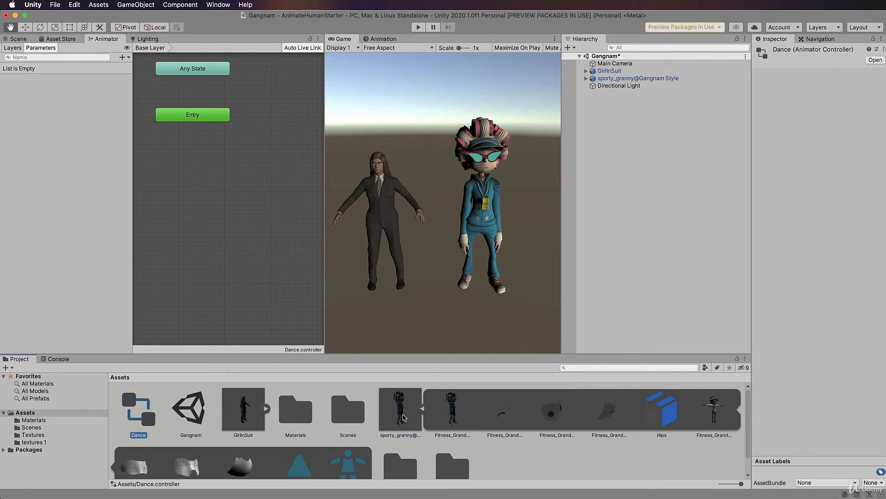
pyautogui.click(422, 397)
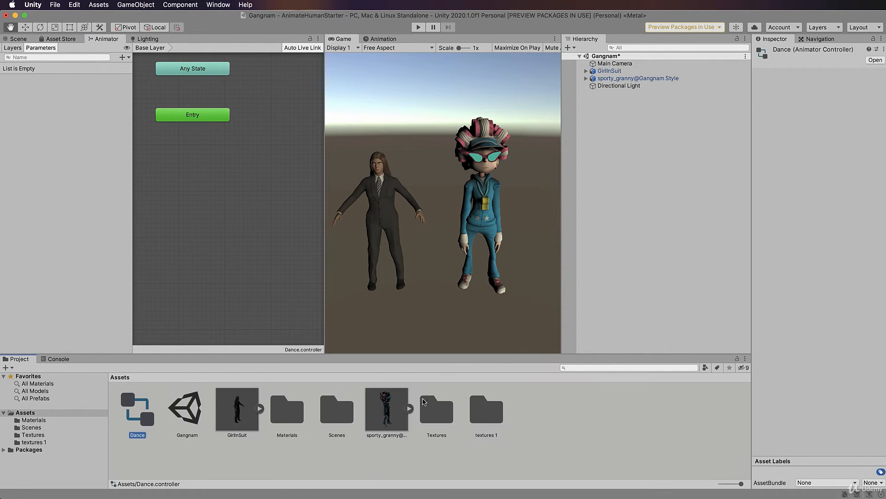
pyautogui.moveTo(378, 413); pyautogui.dragTo(217, 194)
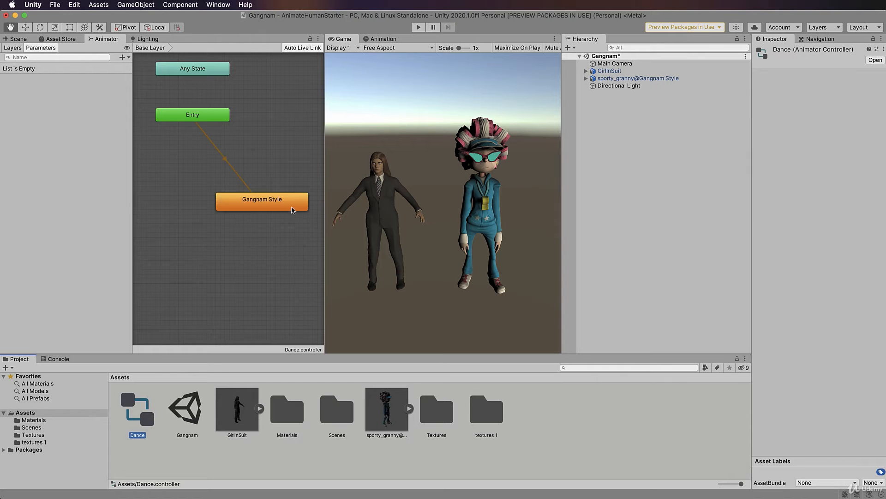
pyautogui.moveTo(296, 210); pyautogui.dragTo(273, 200)
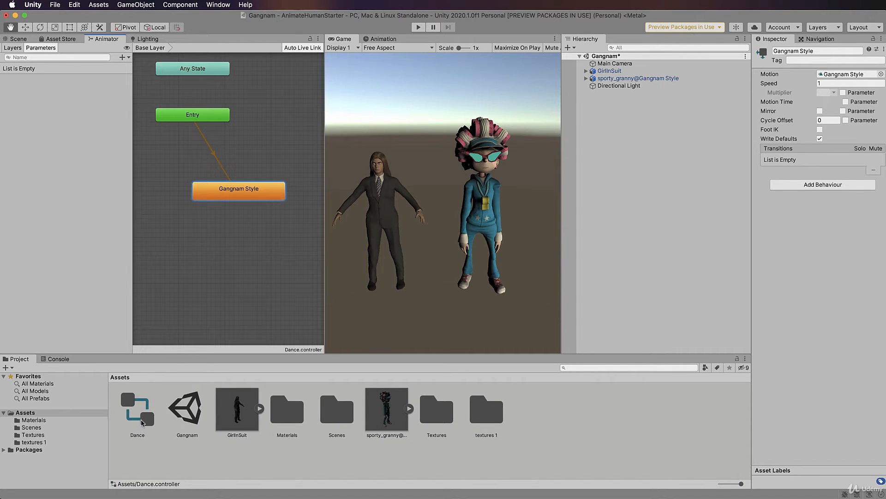
# Assign the Dance controller to GirlInSuit's Animator, play the scene to check her dancing, and stop playback
pyautogui.click(612, 72)
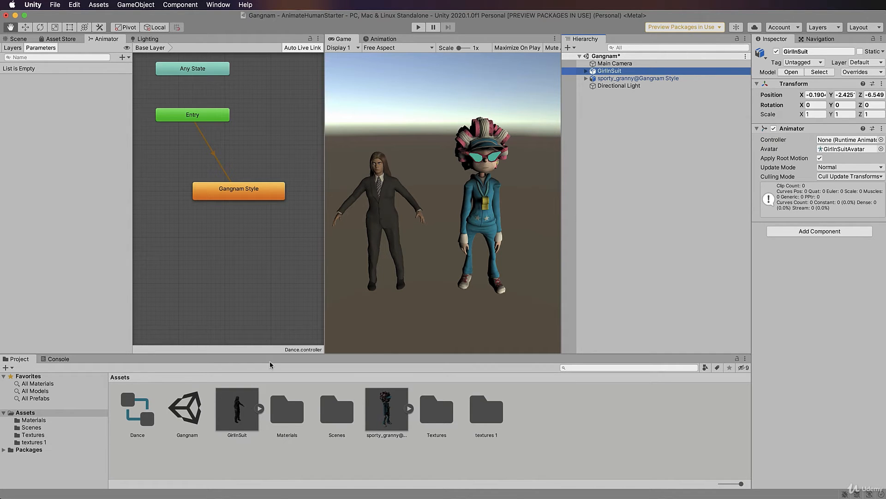
pyautogui.moveTo(137, 421); pyautogui.dragTo(846, 141)
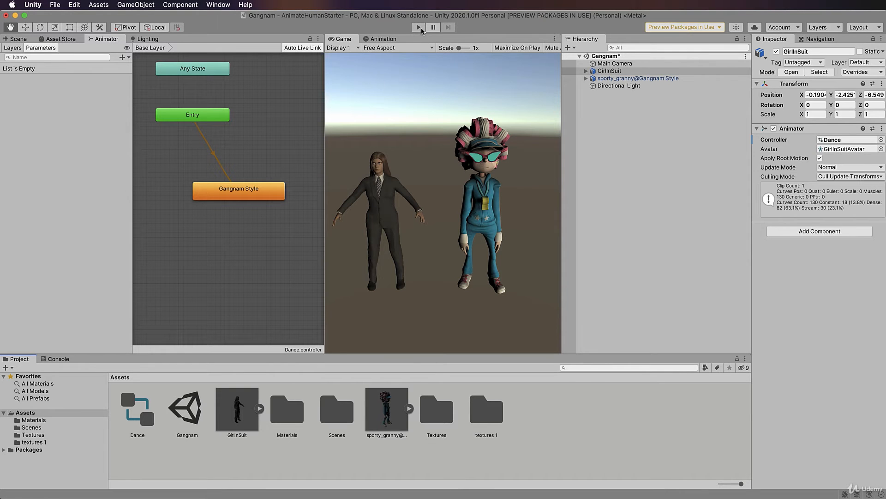
pyautogui.click(418, 29)
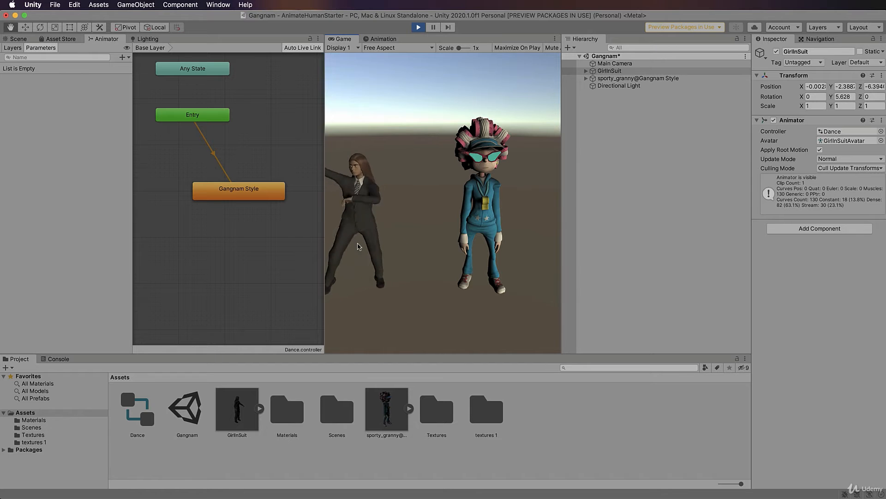
pyautogui.click(420, 26)
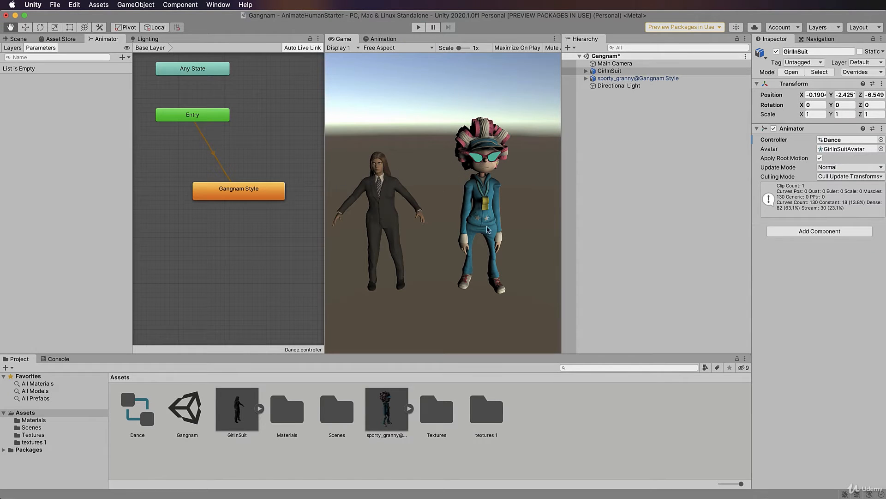
# Assign the Dance controller to sporty_granny@Gangnam Style, play the scene in a widened Game view to compare both dancers, and stop playback
pyautogui.click(647, 79)
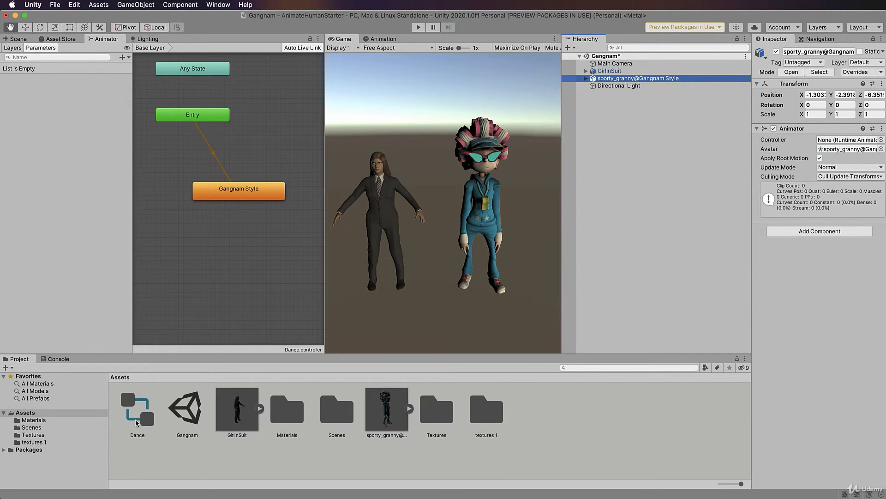
pyautogui.moveTo(137, 421); pyautogui.dragTo(868, 140)
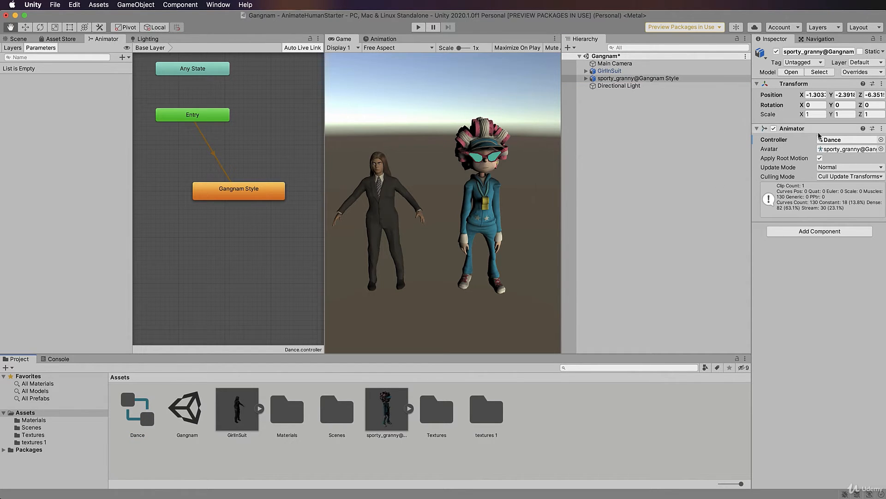
pyautogui.click(418, 28)
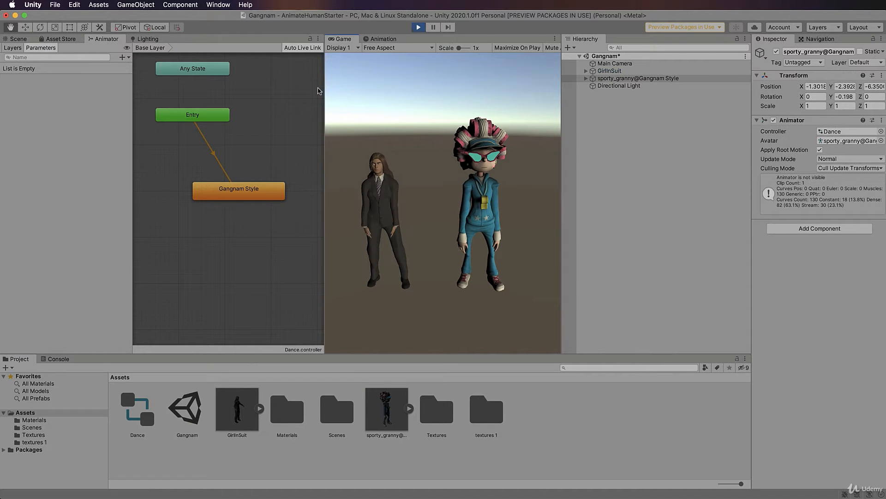
pyautogui.moveTo(323, 90); pyautogui.dragTo(179, 90)
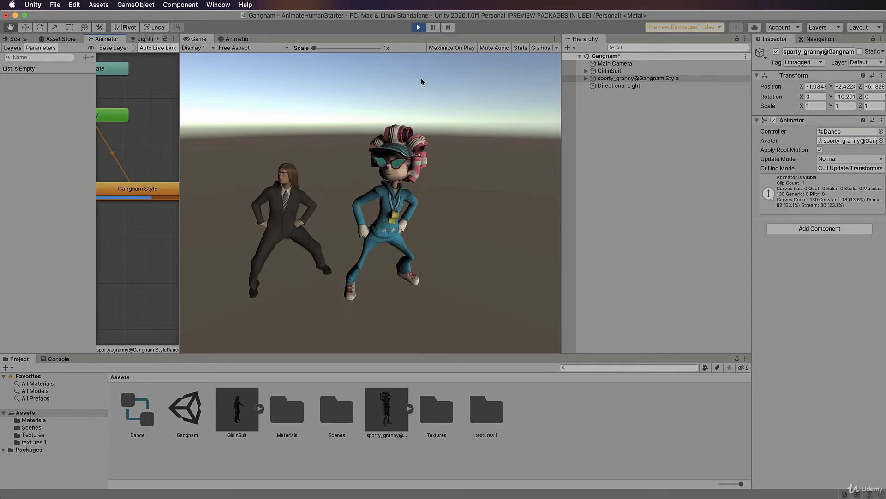
pyautogui.click(419, 28)
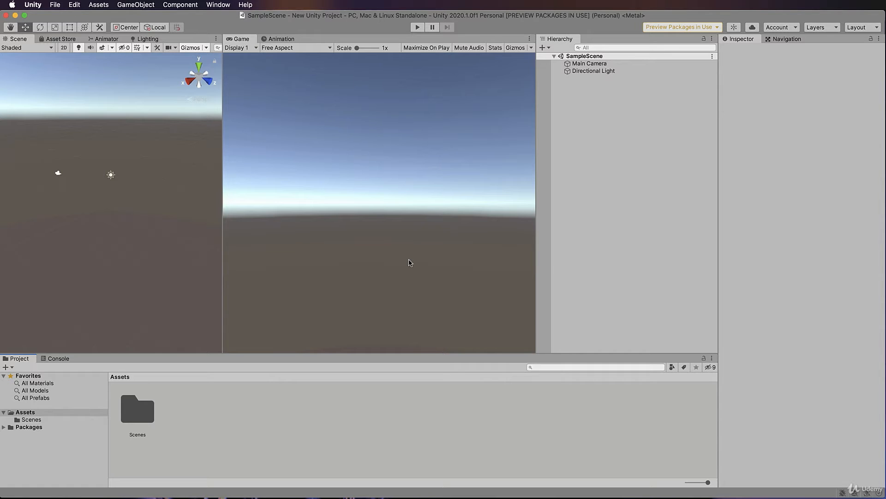
# Add a sphere to SampleScene in the new project and raise it to a Y position of about 4.21
pyautogui.click(562, 42)
pyautogui.rightClick(592, 105)
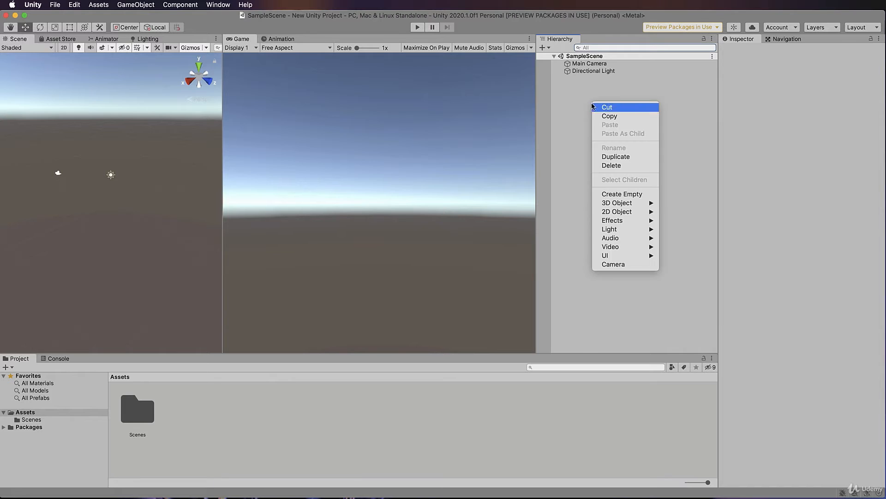
pyautogui.moveTo(619, 203)
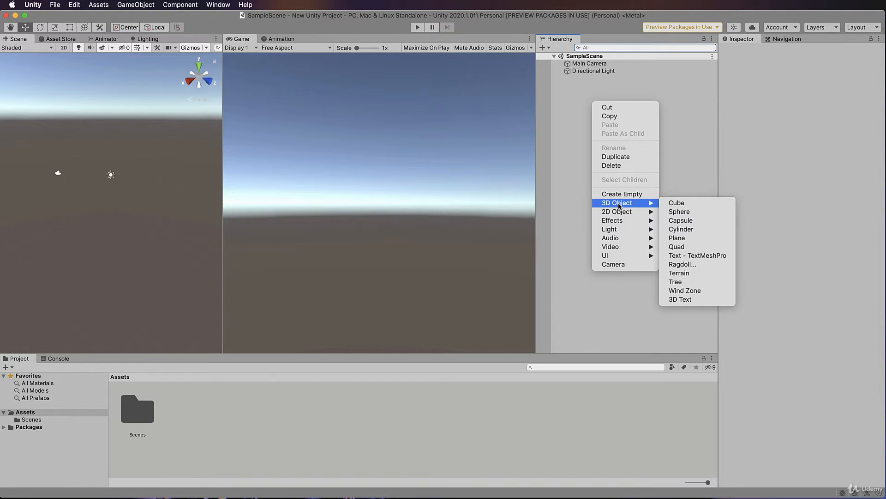
pyautogui.click(690, 212)
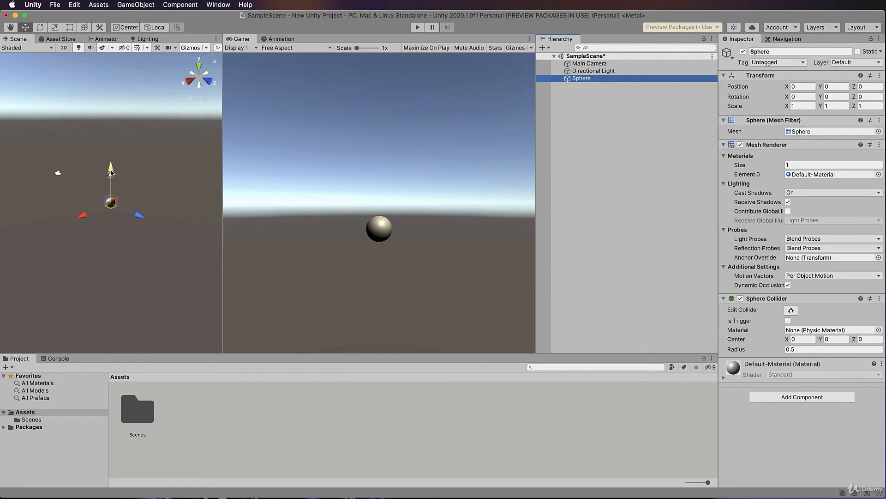
pyautogui.moveTo(111, 173); pyautogui.dragTo(110, 133)
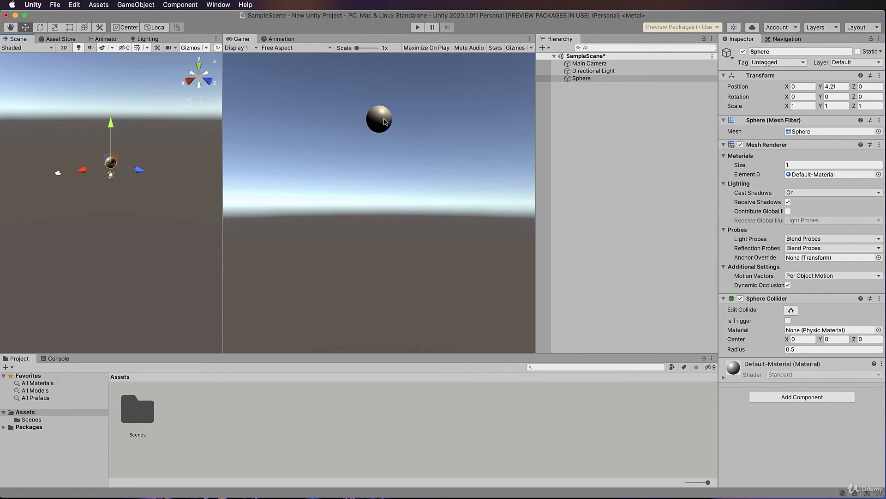
# Create a material named Red in the Assets folder
pyautogui.rightClick(207, 401)
pyautogui.moveTo(226, 405)
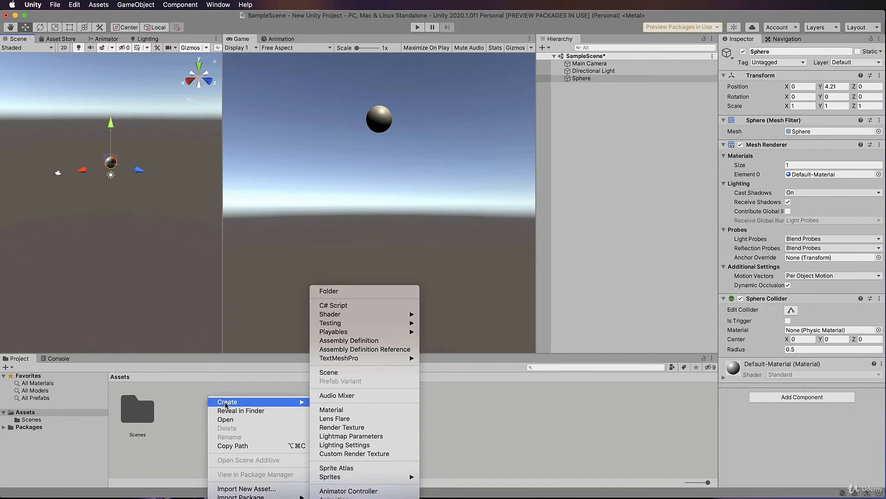
pyautogui.click(351, 410)
pyautogui.write('Re')
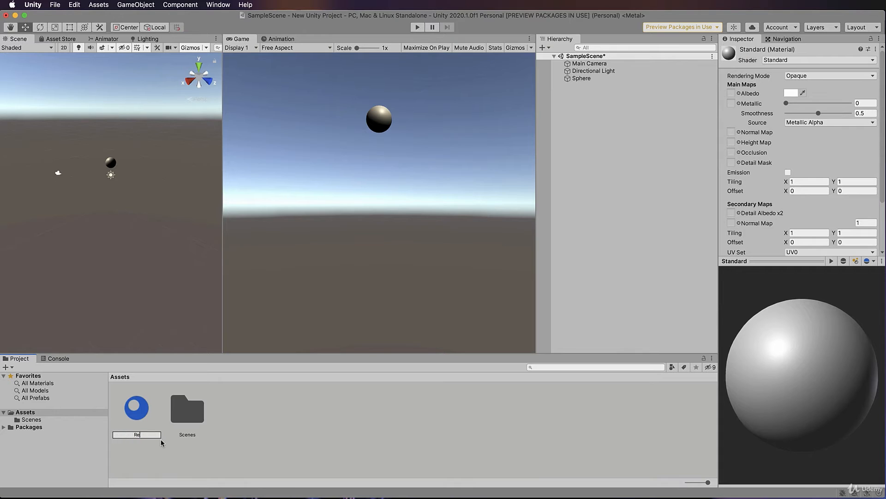
pyautogui.write('d')
pyautogui.press('Return')
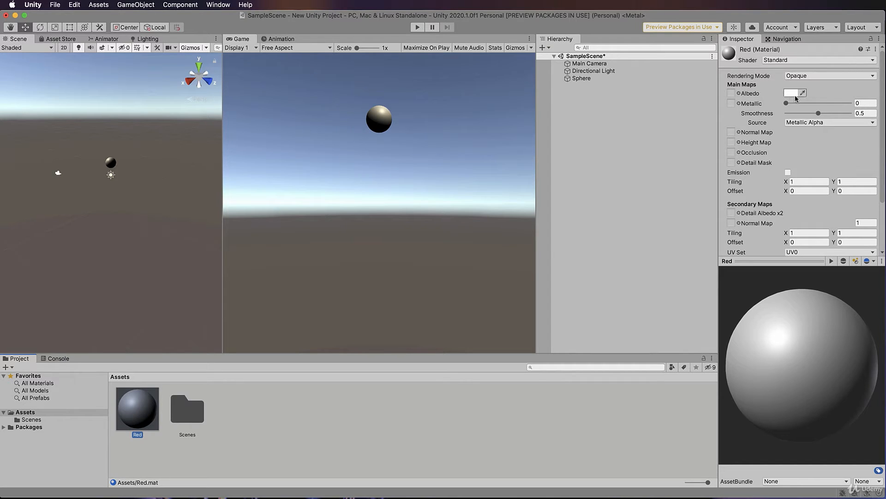
# Set the Red material's albedo color to pure red (FF0000) and close the color picker
pyautogui.click(791, 93)
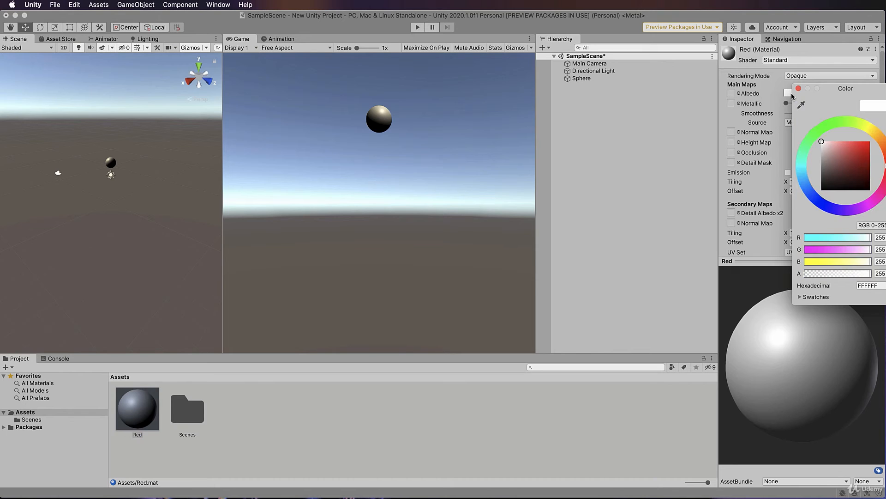
pyautogui.moveTo(829, 85); pyautogui.dragTo(732, 85)
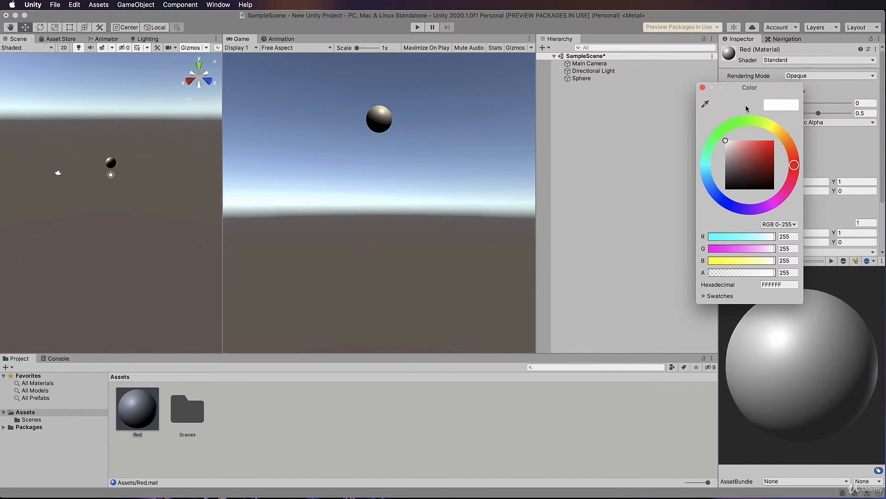
pyautogui.click(741, 148)
pyautogui.moveTo(741, 149); pyautogui.dragTo(774, 140)
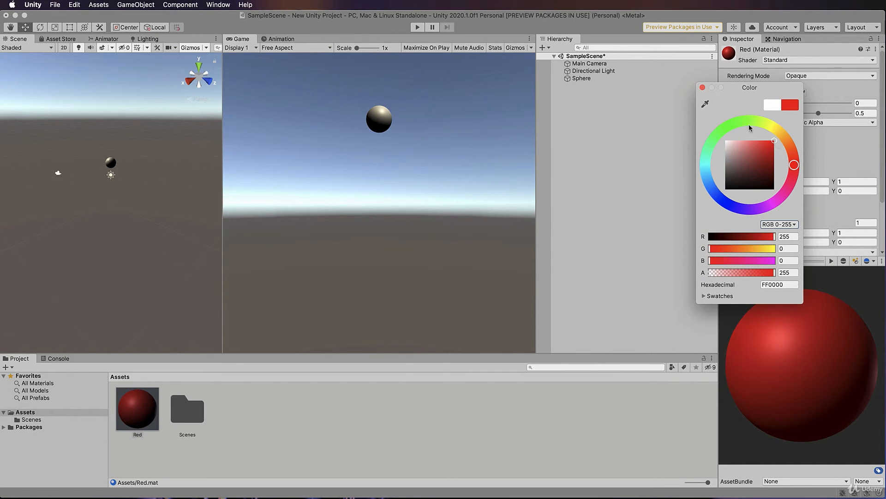
pyautogui.click(702, 87)
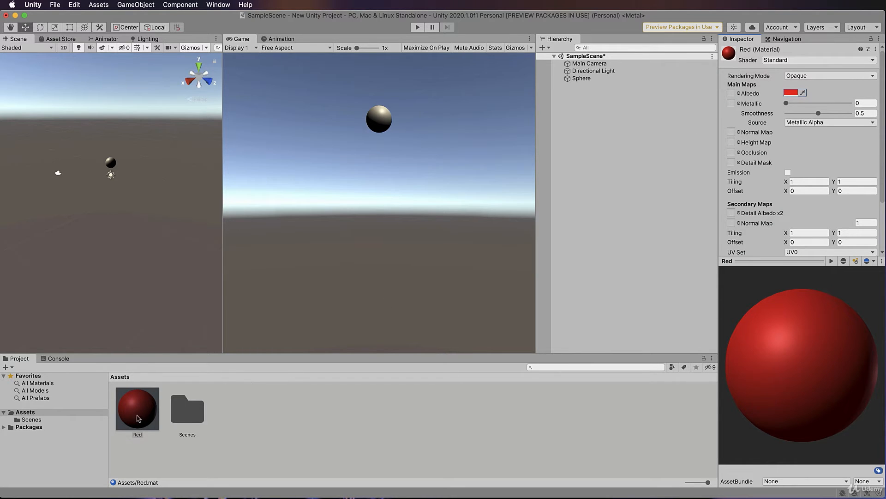
# Apply the Red material to the sphere, first in the Scene view and again on its Hierarchy entry
pyautogui.scroll(6, 124, 179)
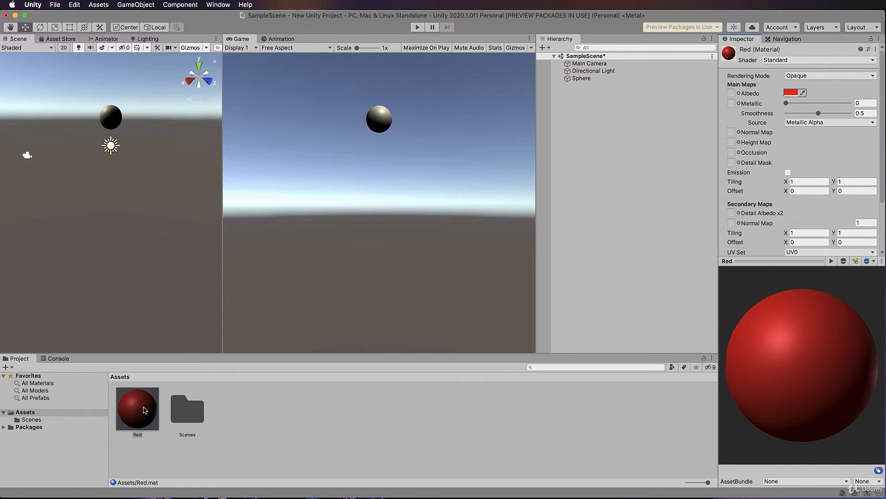
pyautogui.moveTo(141, 417); pyautogui.dragTo(111, 120)
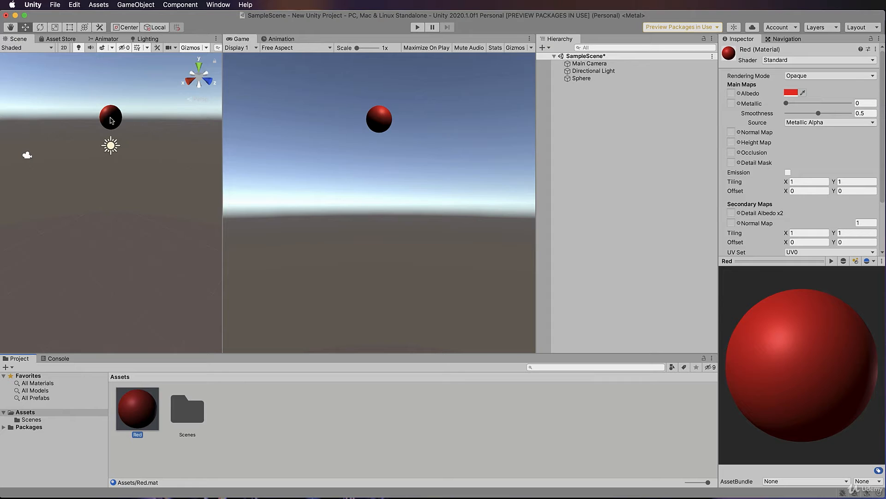
pyautogui.click(580, 79)
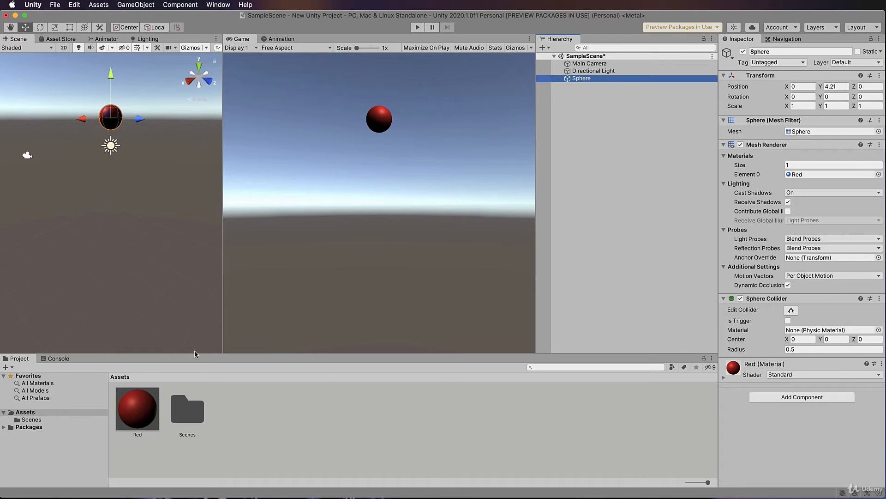
pyautogui.moveTo(135, 418); pyautogui.dragTo(587, 81)
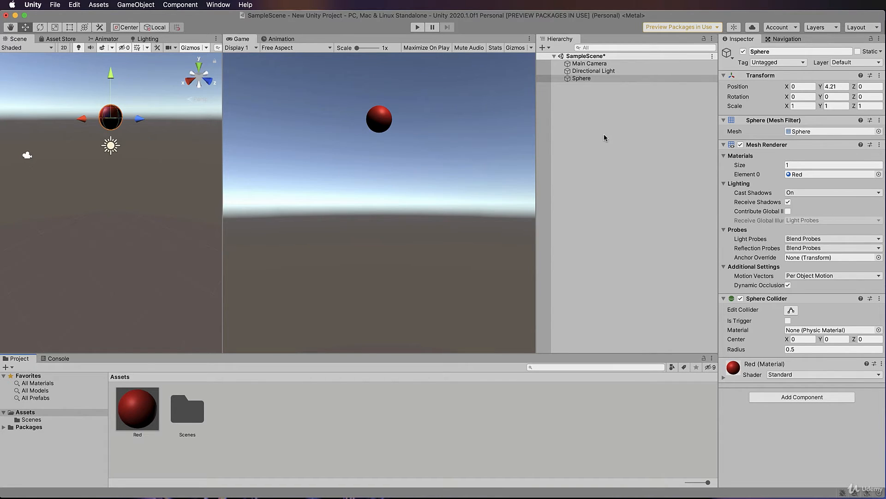
# Add a plane to SampleScene and lower it to a Y position of about -1.91
pyautogui.click(588, 141)
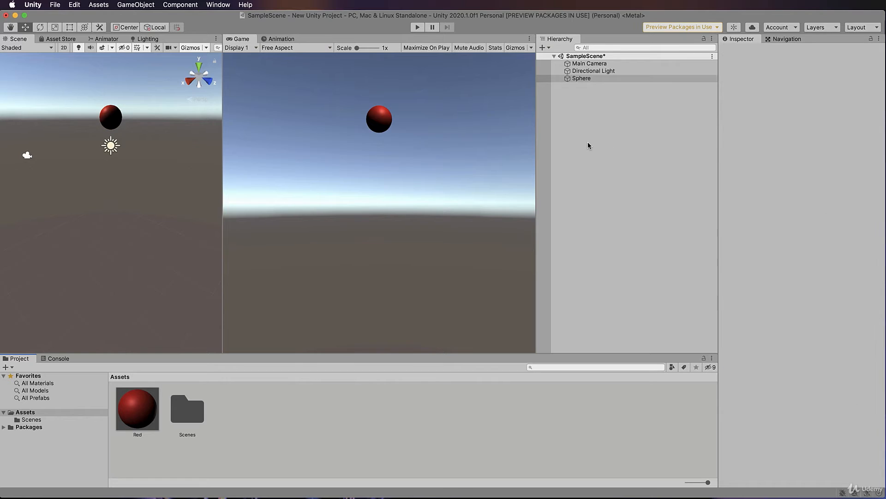
pyautogui.rightClick(576, 125)
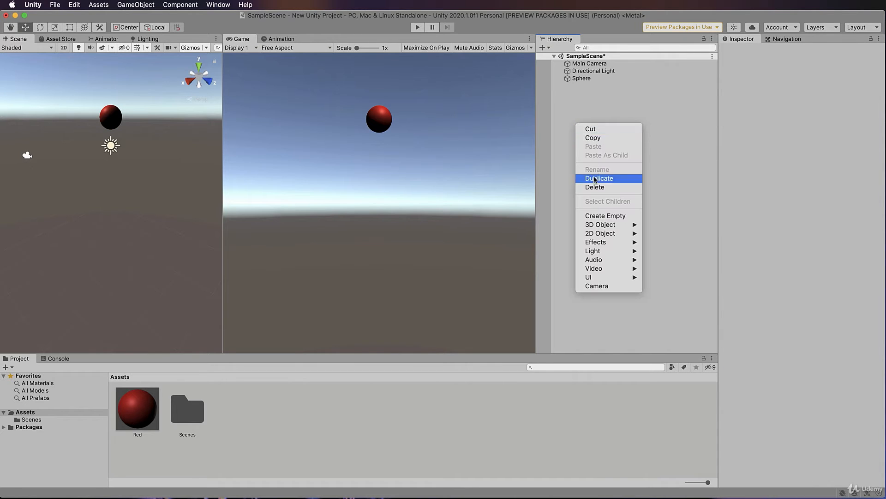
pyautogui.moveTo(599, 224)
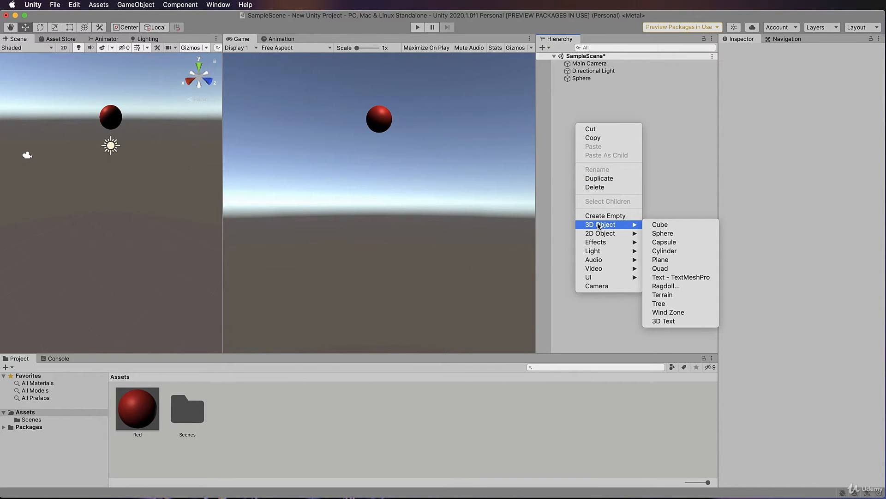
pyautogui.click(662, 260)
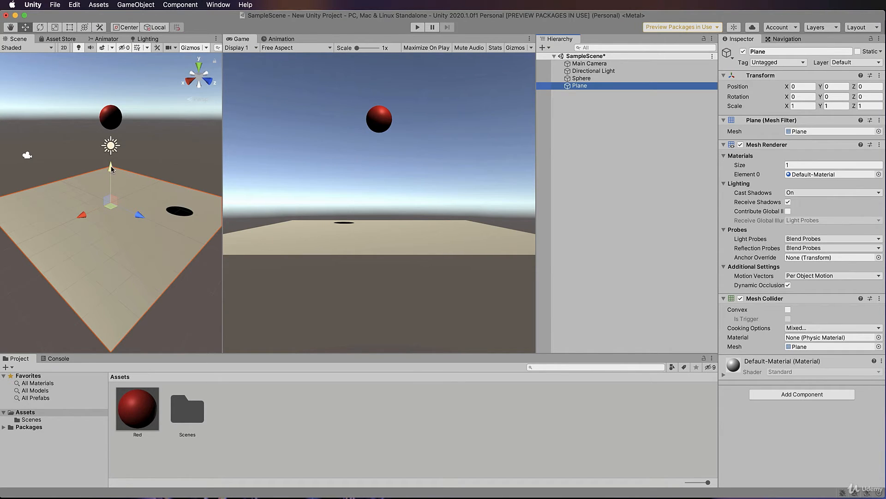
pyautogui.moveTo(112, 169); pyautogui.dragTo(113, 200)
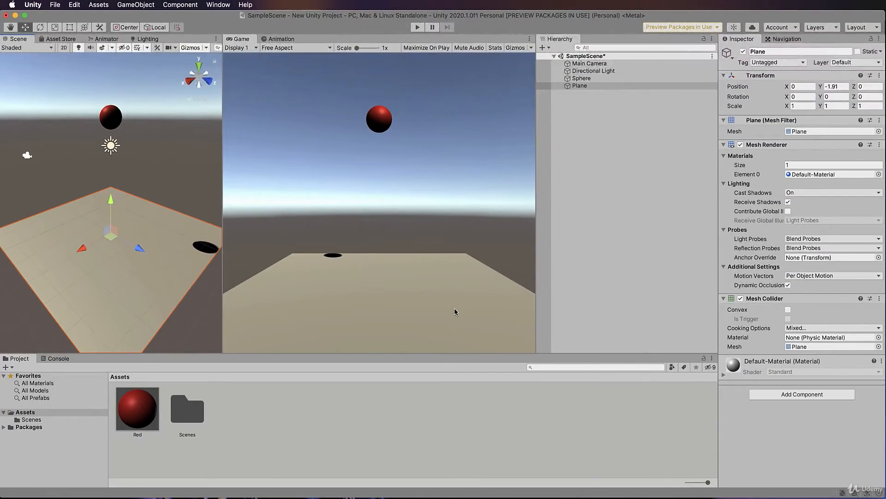
# Create a second material in the Assets folder and name it Yellow
pyautogui.rightClick(234, 397)
pyautogui.moveTo(253, 401)
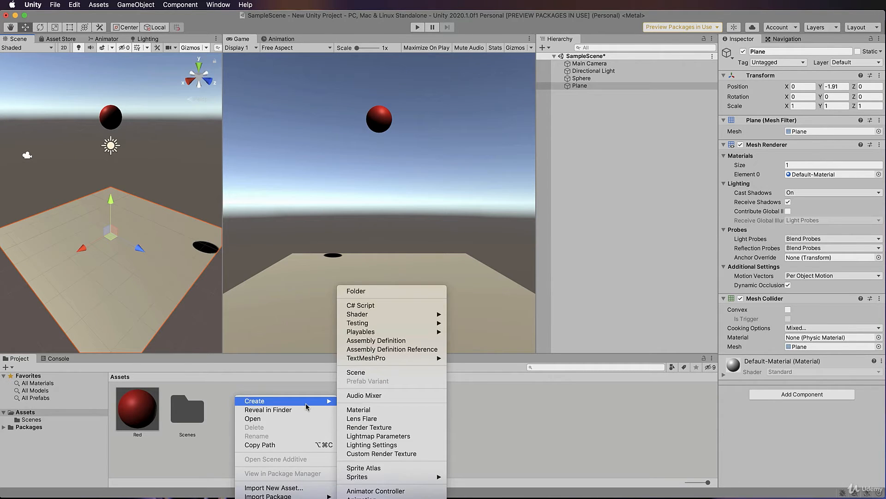
pyautogui.click(358, 409)
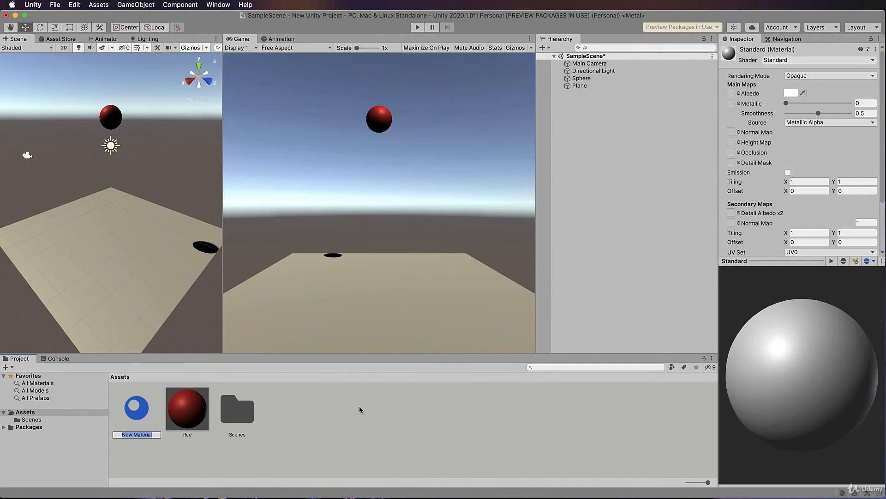
pyautogui.write('Yellow')
pyautogui.press('Return')
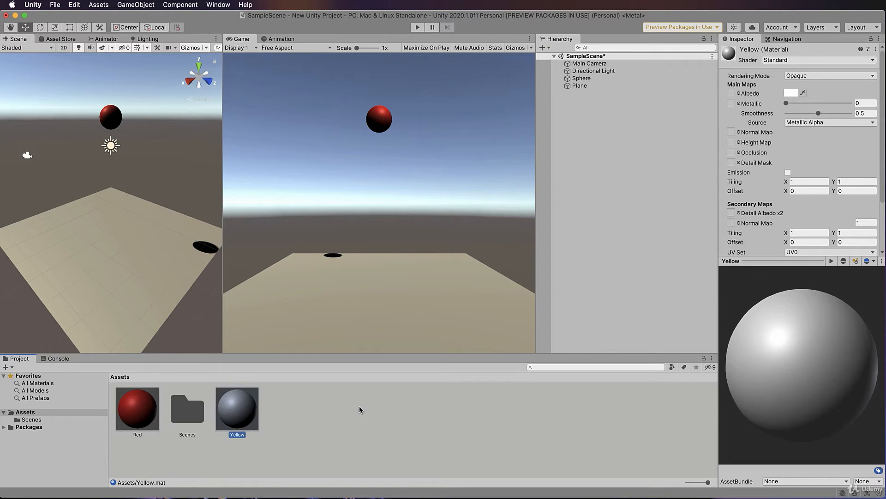
# Set the Yellow material's albedo color to a bright yellow and apply the material to the plane
pyautogui.click(789, 92)
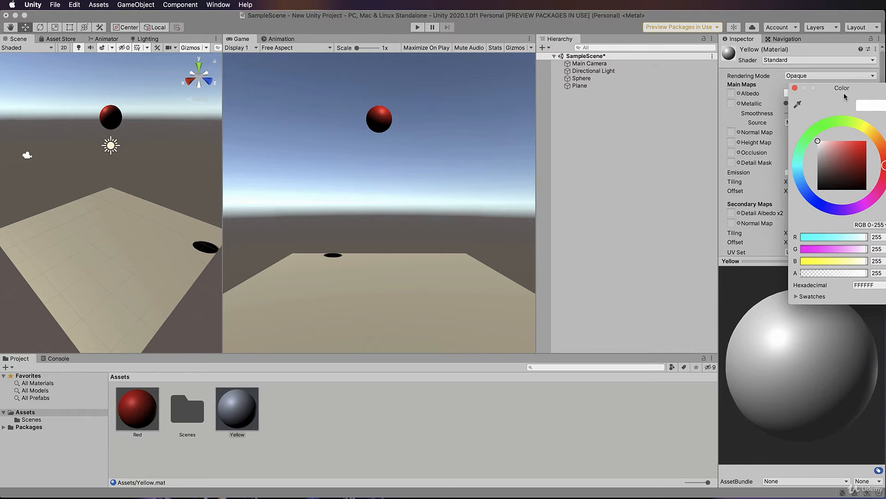
pyautogui.moveTo(844, 93); pyautogui.dragTo(787, 95)
pyautogui.click(808, 130)
pyautogui.click(800, 153)
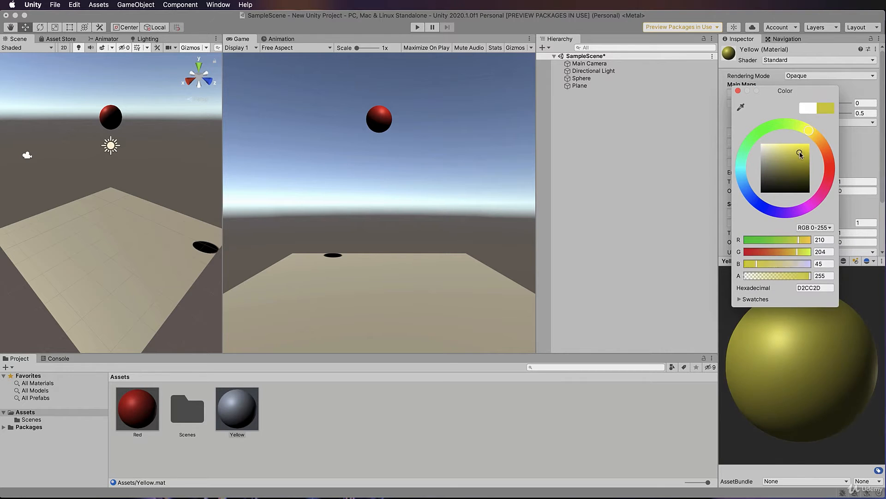
pyautogui.moveTo(800, 155); pyautogui.dragTo(813, 137)
pyautogui.click(738, 90)
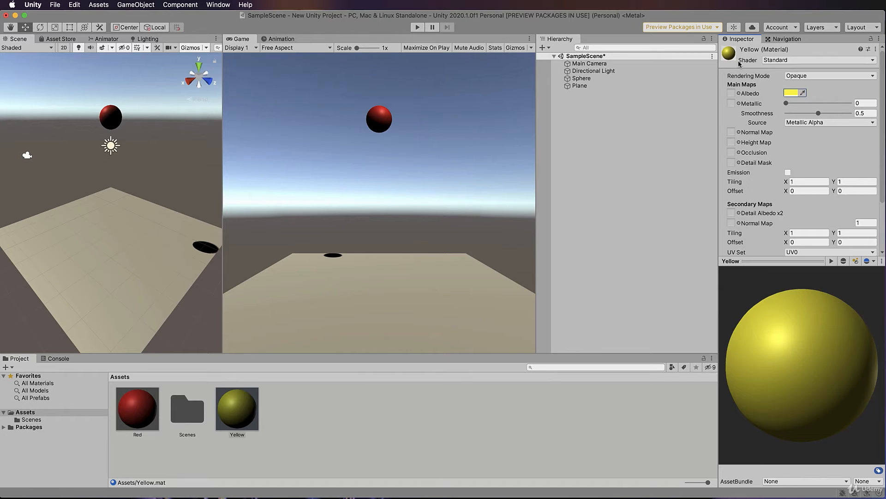
pyautogui.click(241, 416)
pyautogui.moveTo(241, 416); pyautogui.dragTo(139, 297)
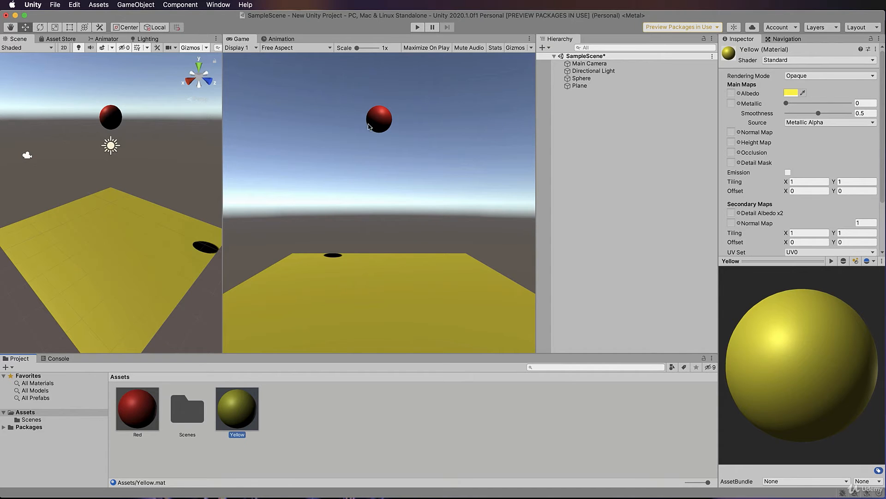
# Lower the sphere to a Y position of about 3.72 and set its scale to 2 on X, Y and Z
pyautogui.click(582, 79)
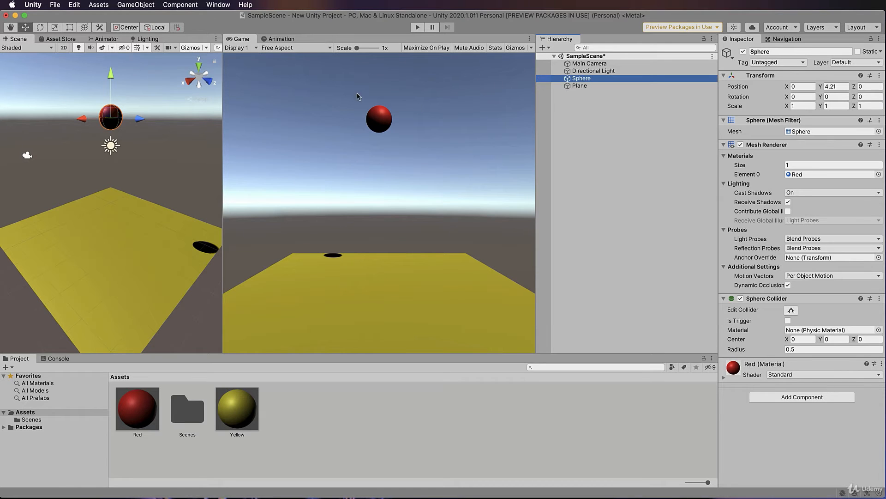
pyautogui.moveTo(111, 73)
pyautogui.mouseDown()
pyautogui.moveTo(114, 152)
pyautogui.moveTo(131, 220)
pyautogui.moveTo(134, 164)
pyautogui.moveTo(141, 206)
pyautogui.moveTo(130, 87)
pyautogui.moveTo(110, 87)
pyautogui.mouseUp()
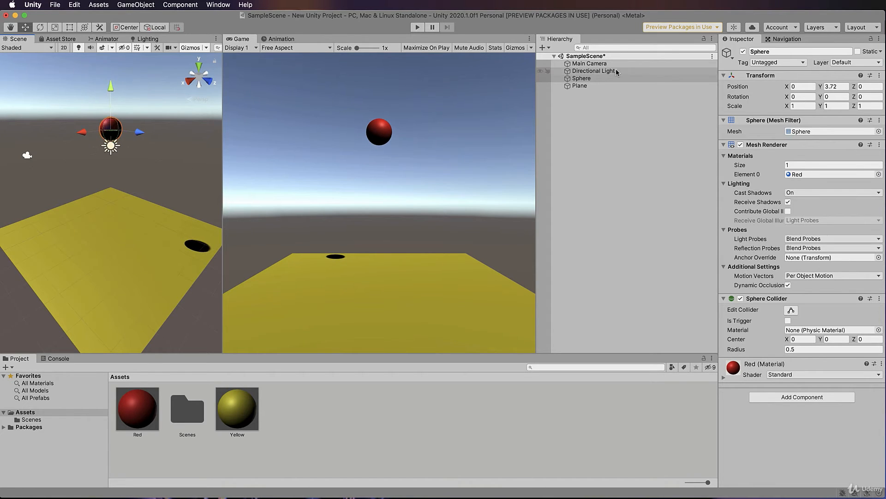
pyautogui.click(595, 78)
pyautogui.click(796, 106)
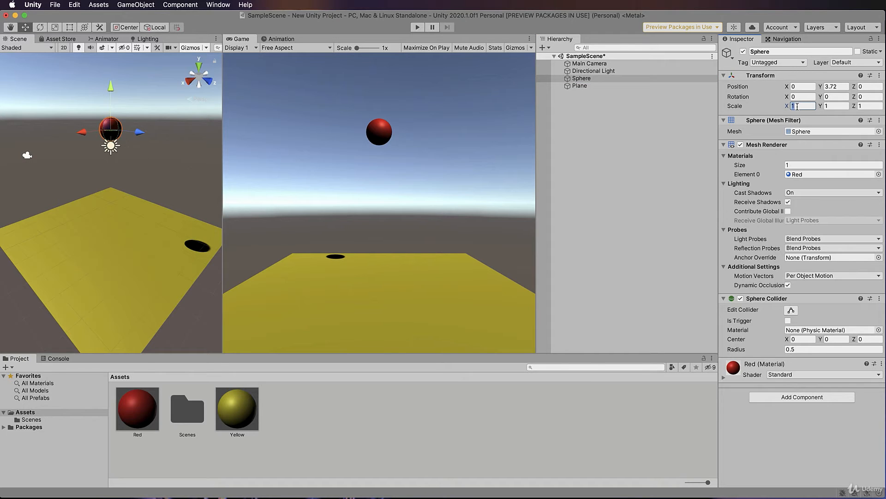
pyautogui.write('2')
pyautogui.click(829, 106)
pyautogui.write('2')
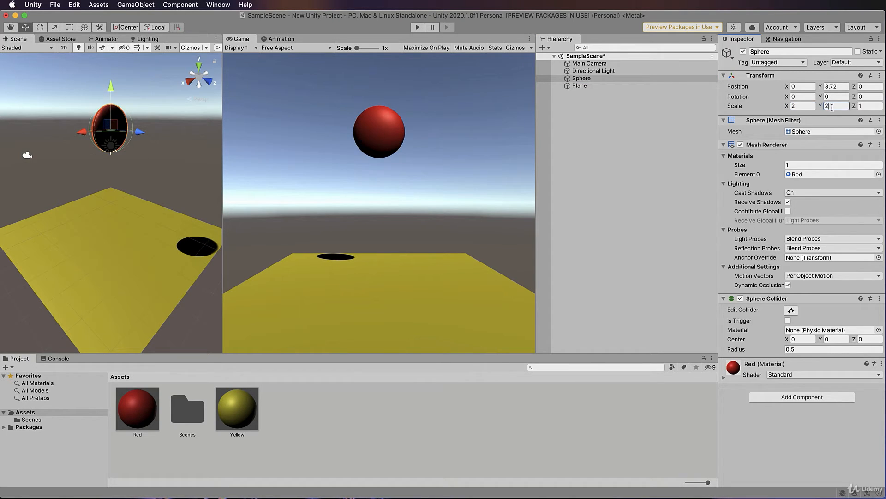
pyautogui.click(861, 106)
pyautogui.write('2')
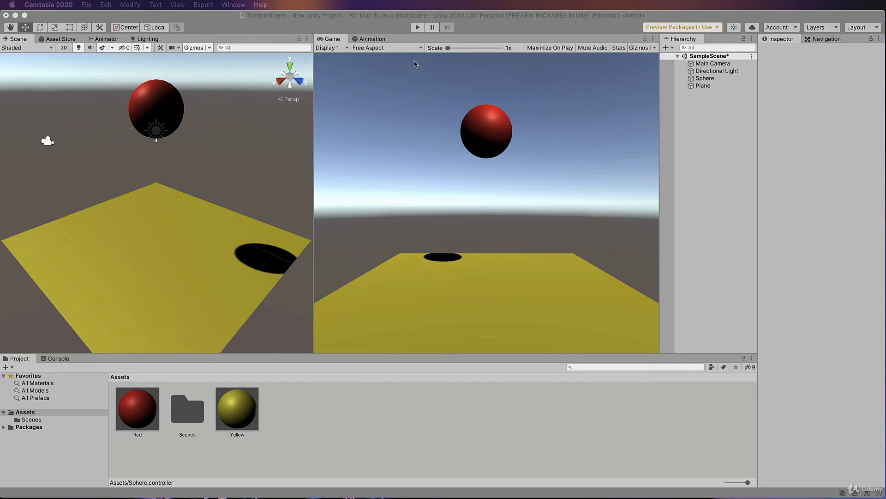
# Open the Animation window, undock it as a floating window and dock it again beside the Game view
pyautogui.click(361, 41)
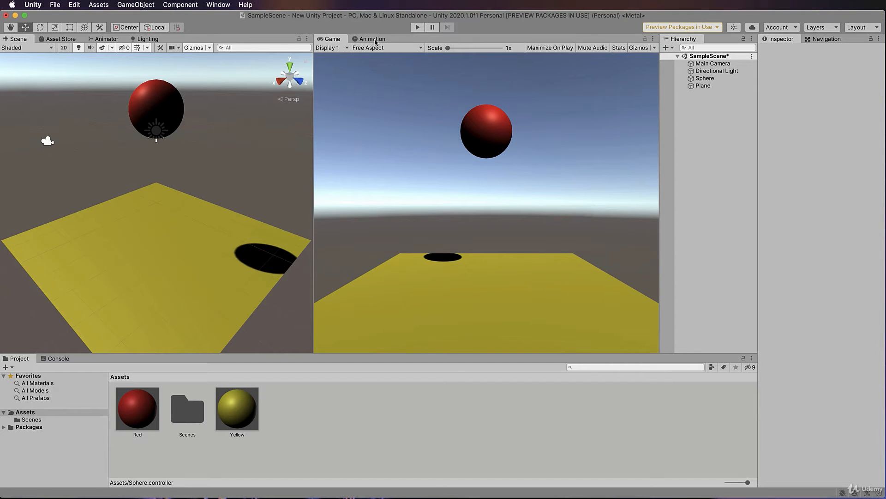
pyautogui.click(334, 40)
pyautogui.click(217, 5)
pyautogui.moveTo(246, 154)
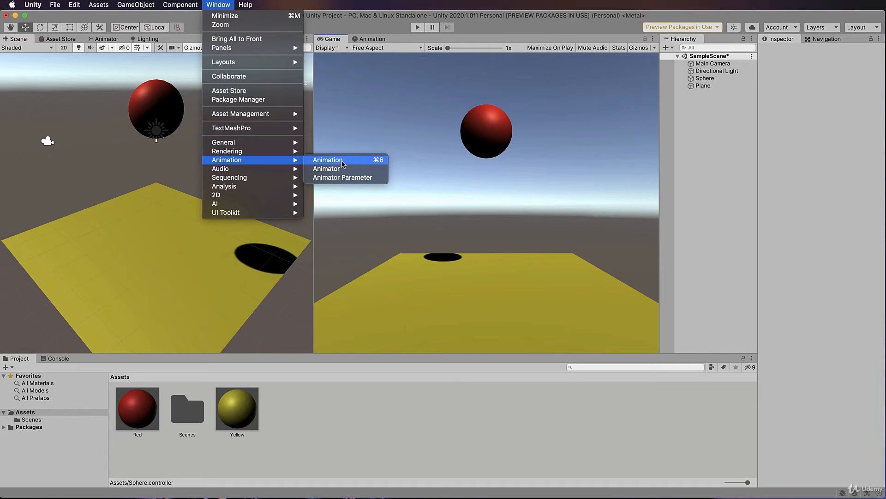
pyautogui.click(339, 161)
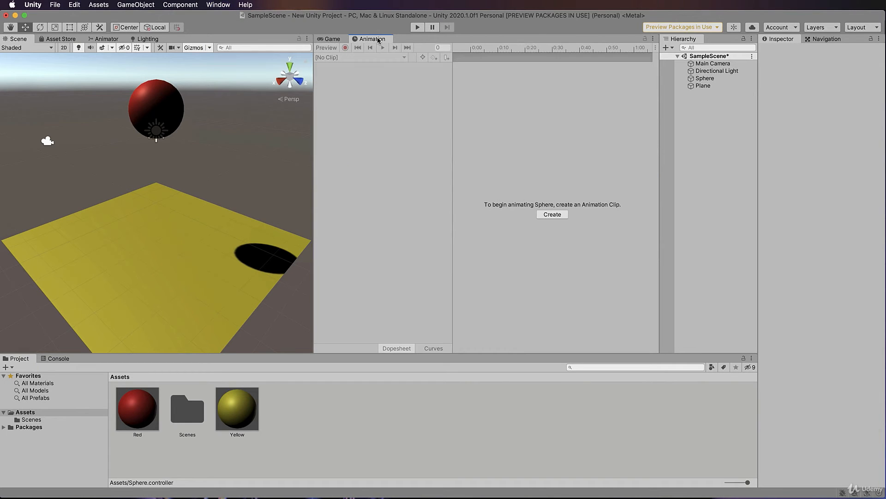
pyautogui.moveTo(368, 40); pyautogui.dragTo(492, 98)
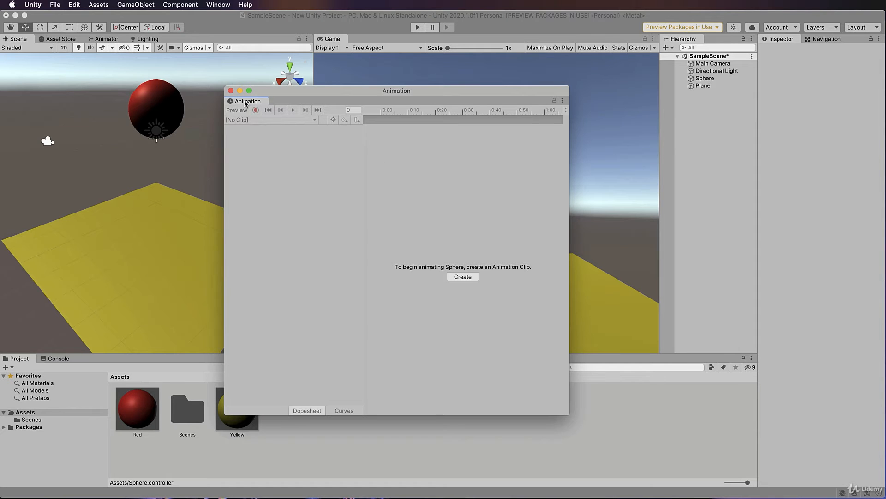
pyautogui.moveTo(245, 102); pyautogui.dragTo(374, 44)
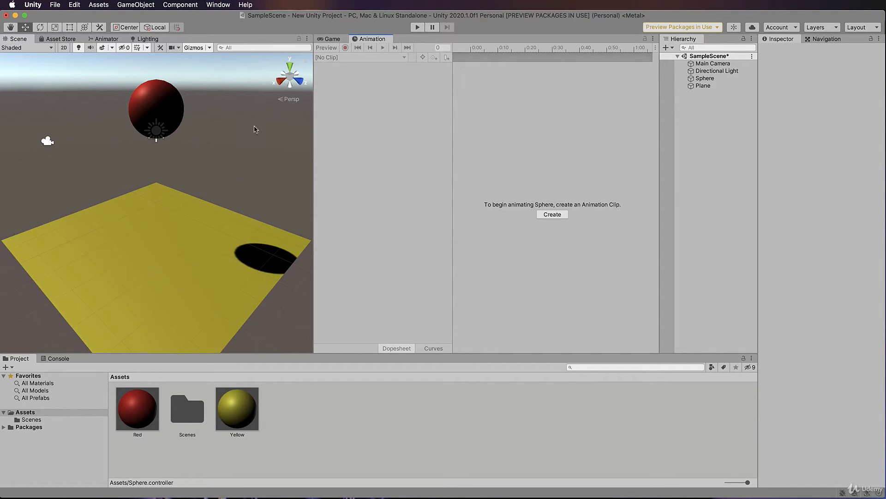
# Create an animation clip named Bounce for the sphere and save it in the Assets folder
pyautogui.click(713, 79)
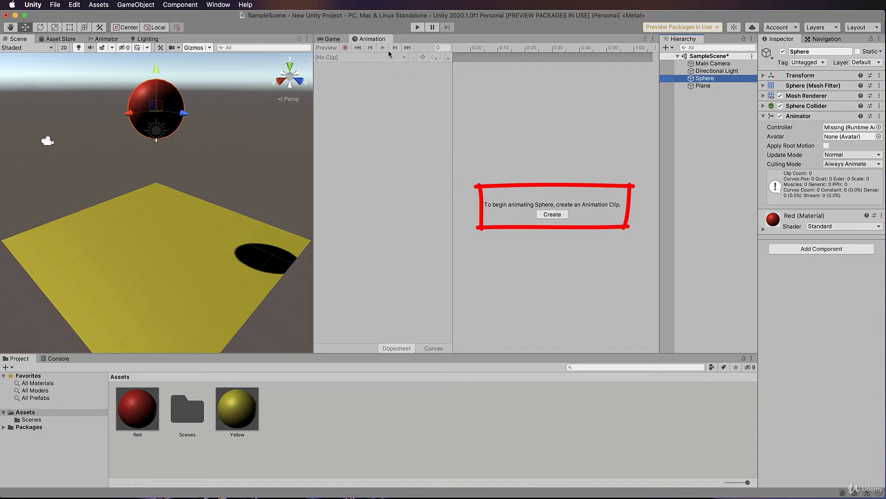
pyautogui.click(552, 215)
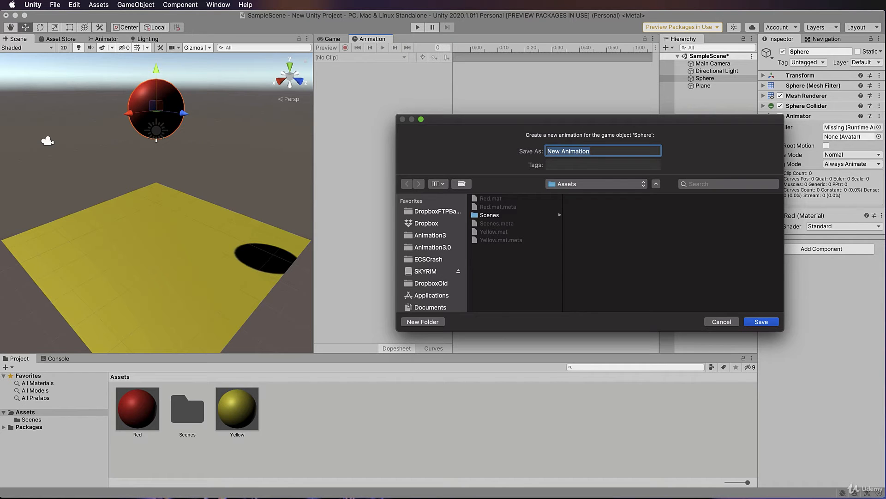
pyautogui.write('Bounce')
pyautogui.click(759, 321)
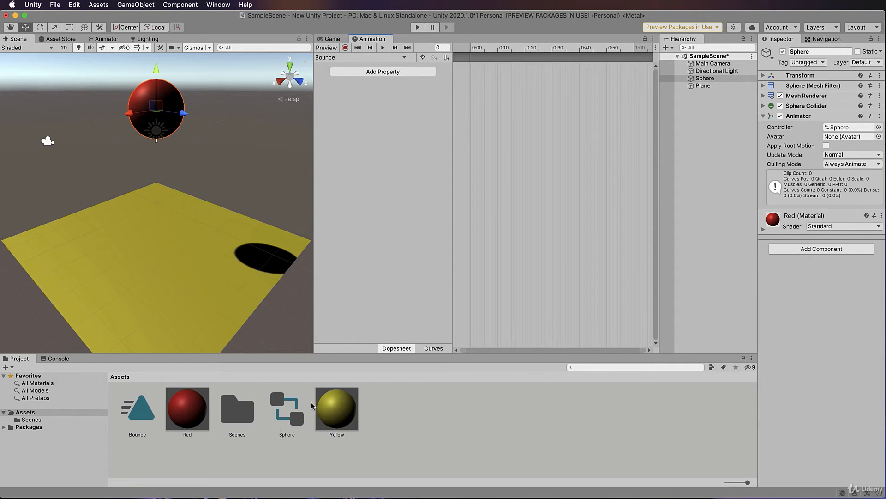
# Open the Sphere animator controller and move the Bounce state clear of the Any State node
pyautogui.doubleClick(287, 408)
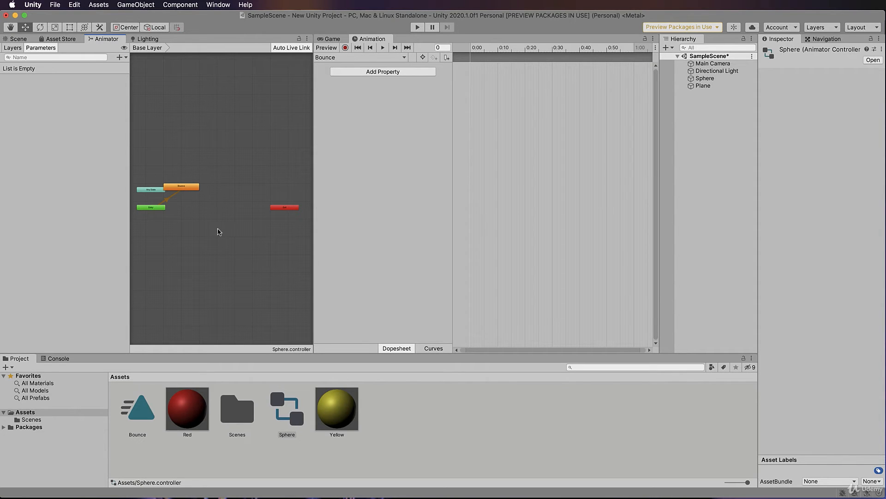
pyautogui.moveTo(200, 187); pyautogui.dragTo(224, 198)
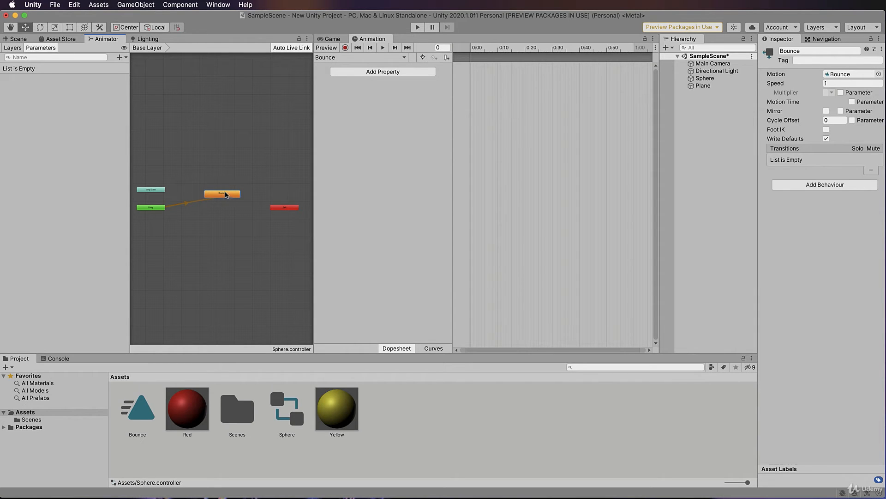
pyautogui.press('f')
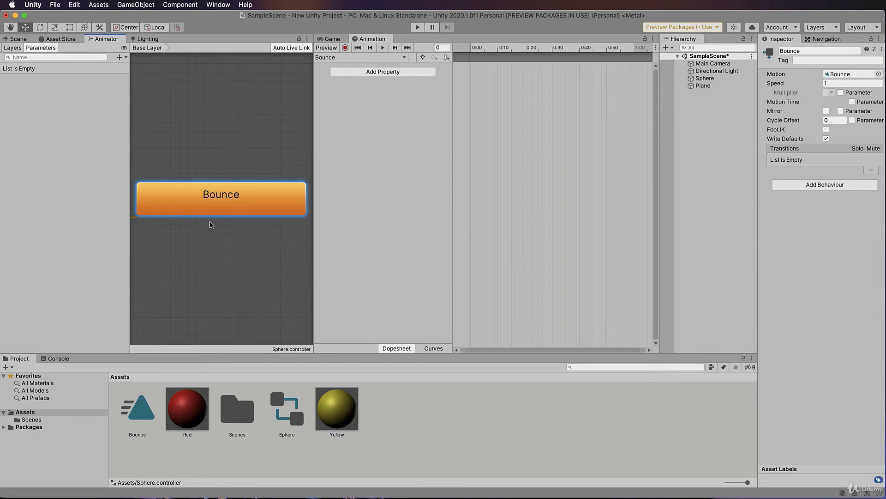
pyautogui.scroll(-3, 211, 224)
pyautogui.scroll(-3, 211, 224)
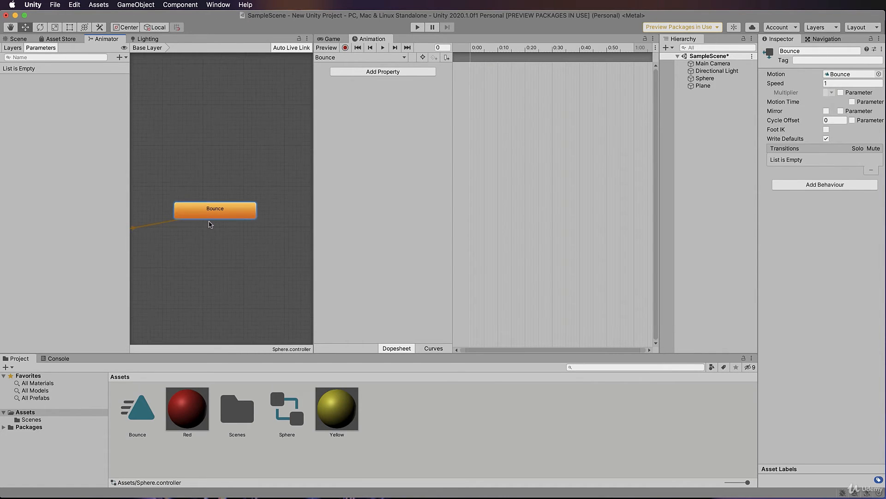
pyautogui.scroll(4, 210, 224)
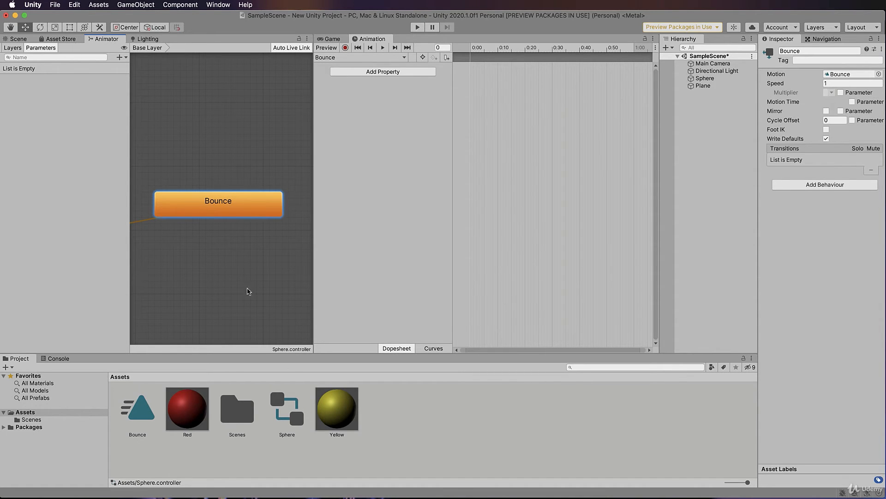
# Review the sphere's Animator component and the Bounce state's available actions, and return to the Scene view
pyautogui.click(705, 79)
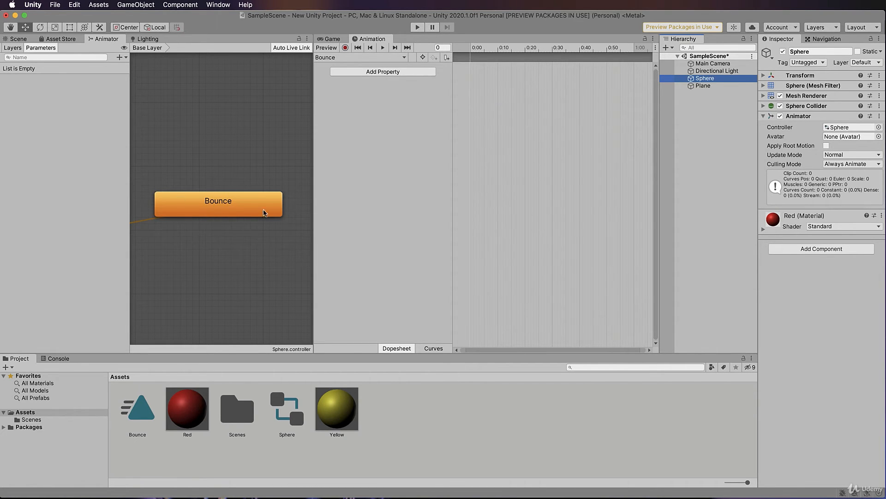
pyautogui.rightClick(218, 212)
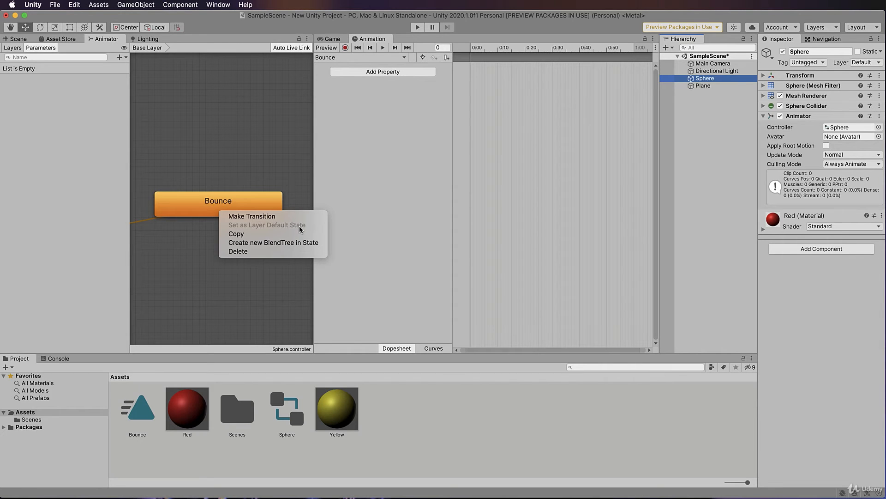
pyautogui.click(234, 159)
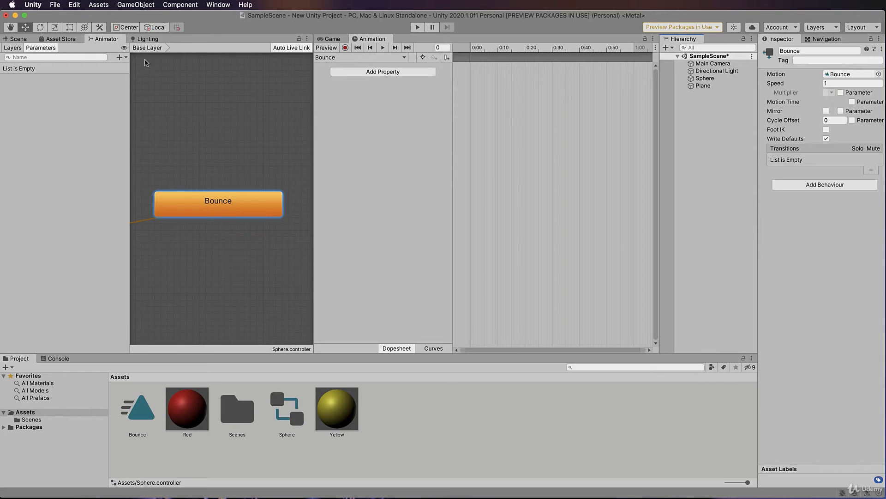
pyautogui.click(19, 40)
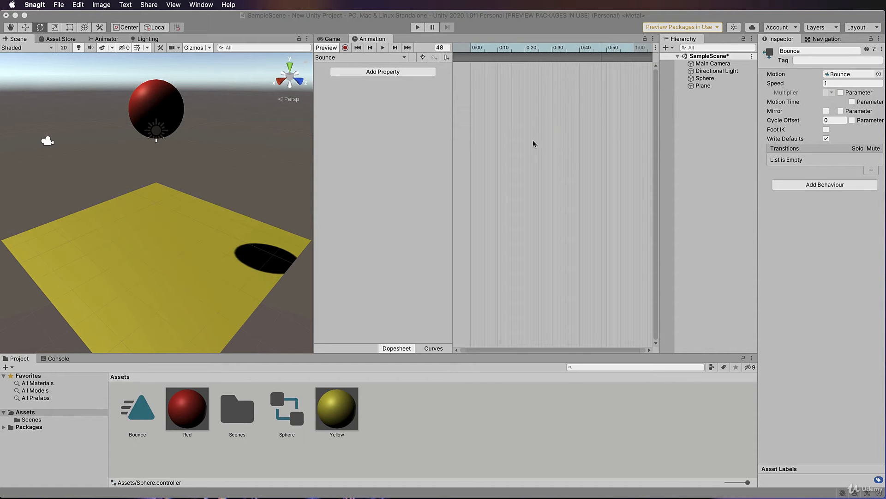
pyautogui.scroll(-3, 528, 130)
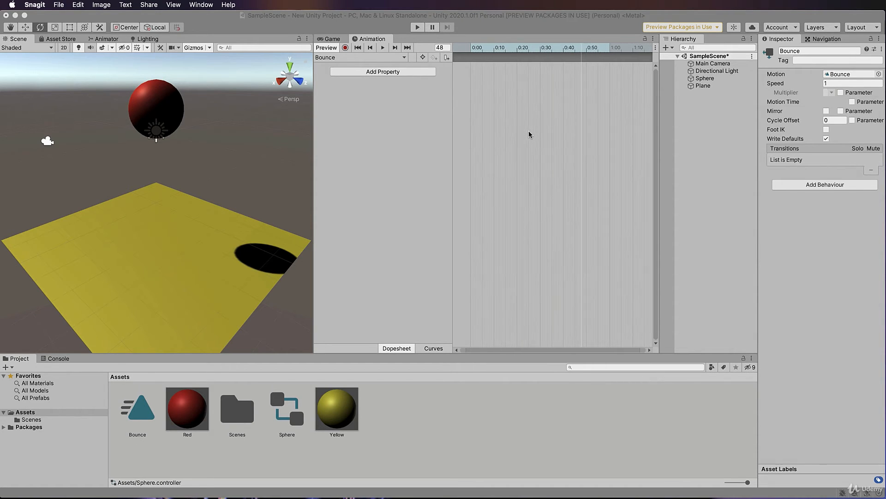
# Examine the empty Bounce clip's timeline at different zoom levels, ending with the first second in view
pyautogui.scroll(-5, 529, 134)
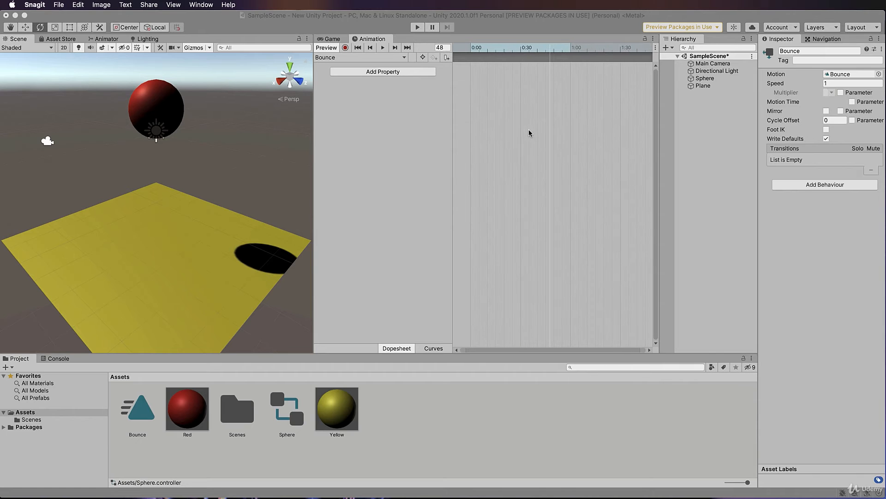
pyautogui.scroll(-4, 529, 132)
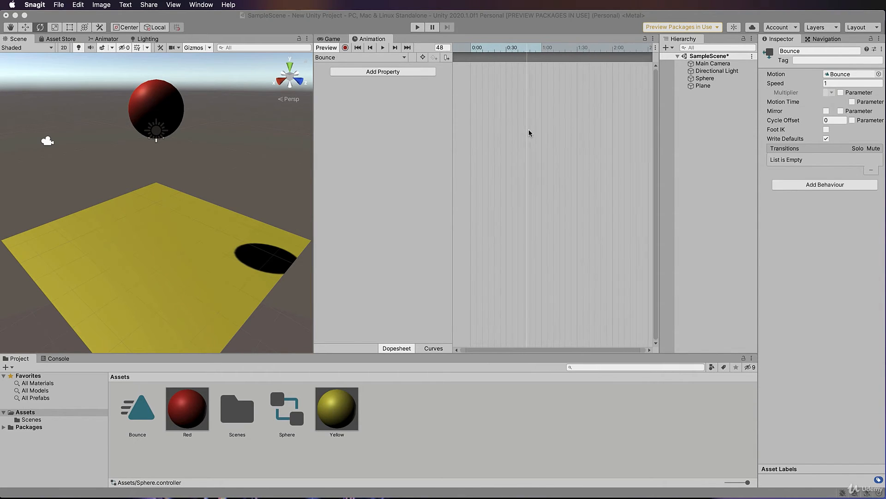
pyautogui.scroll(-1, 529, 131)
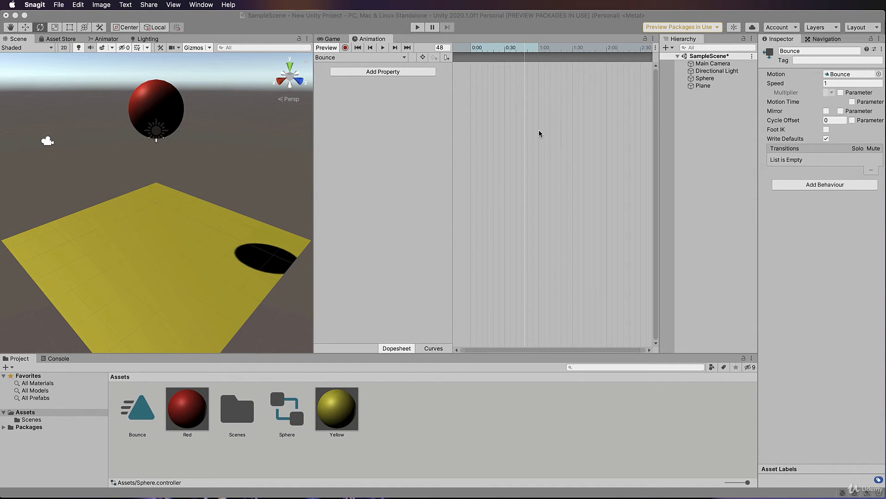
pyautogui.scroll(1, 539, 131)
pyautogui.scroll(5, 539, 129)
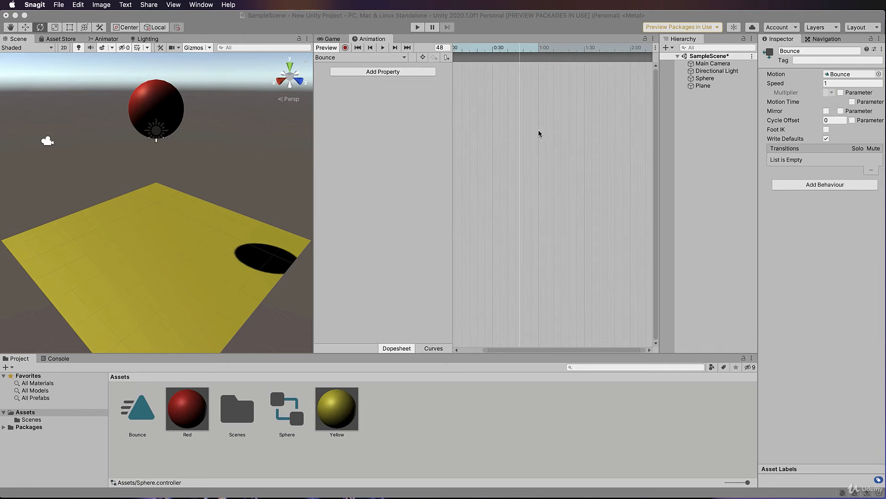
pyautogui.moveTo(522, 349); pyautogui.dragTo(462, 348)
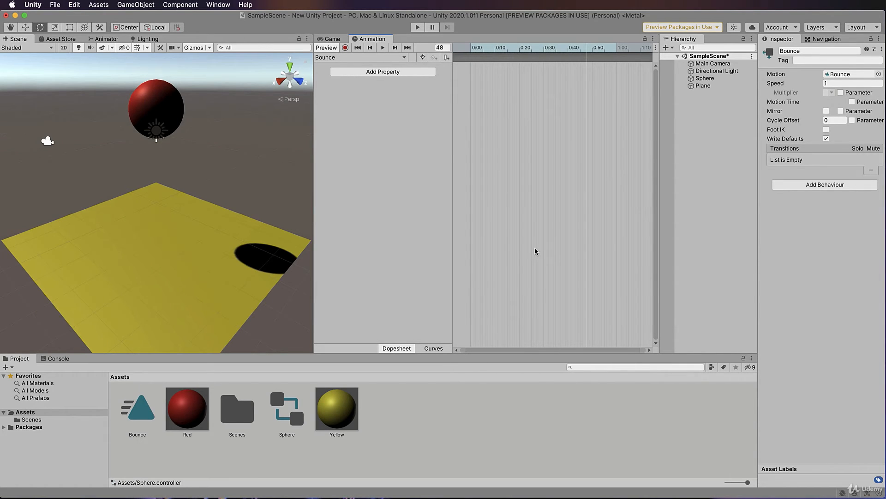
pyautogui.scroll(1, 546, 241)
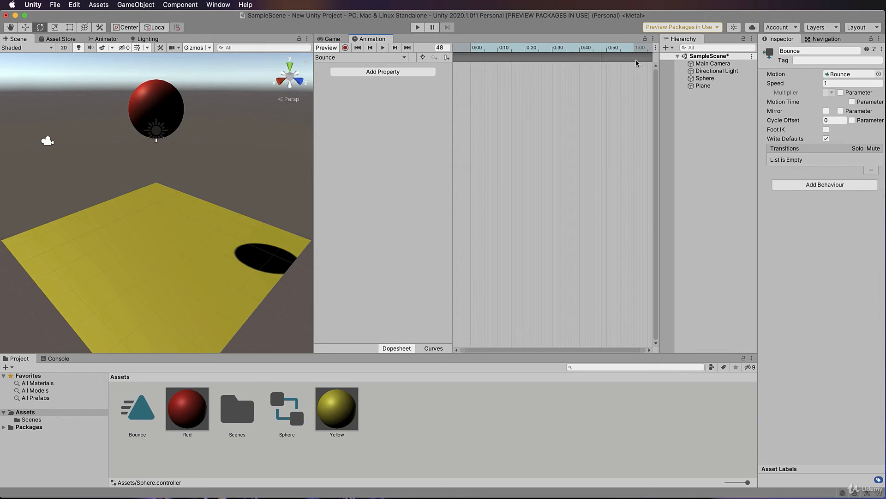
# Switch the Animation timeline's units to Frames and set them back to Seconds
pyautogui.click(656, 48)
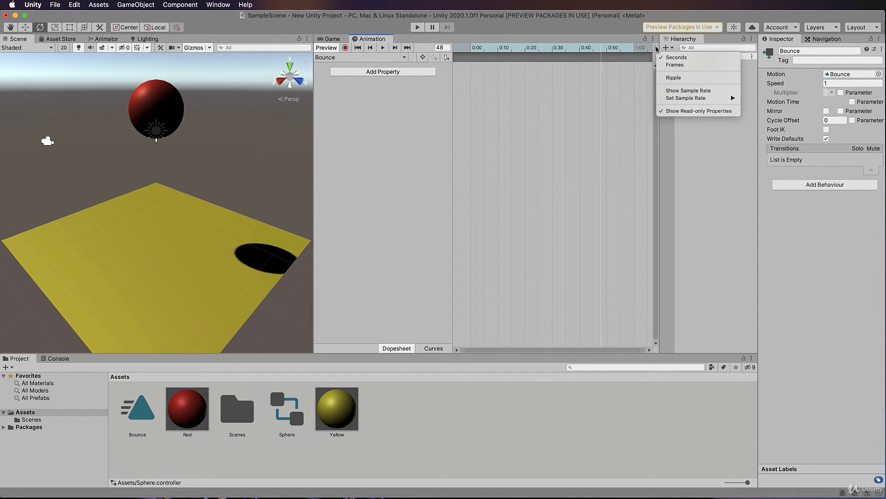
pyautogui.click(673, 64)
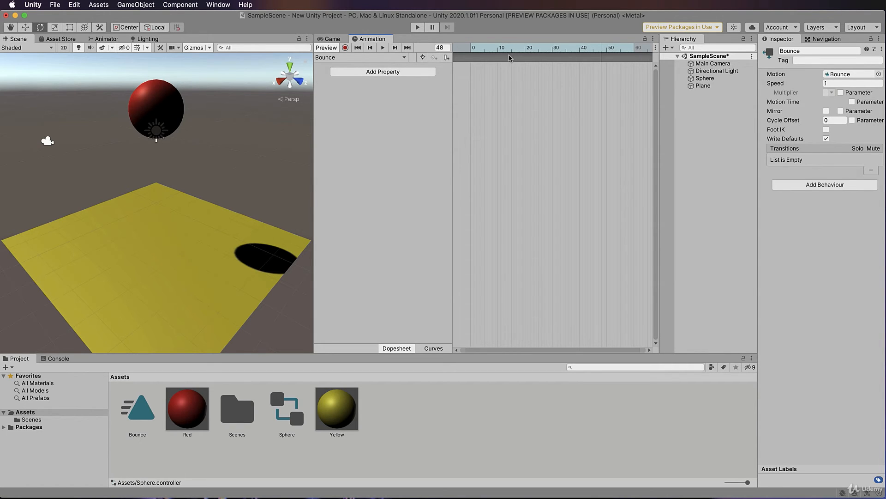
pyautogui.click(656, 49)
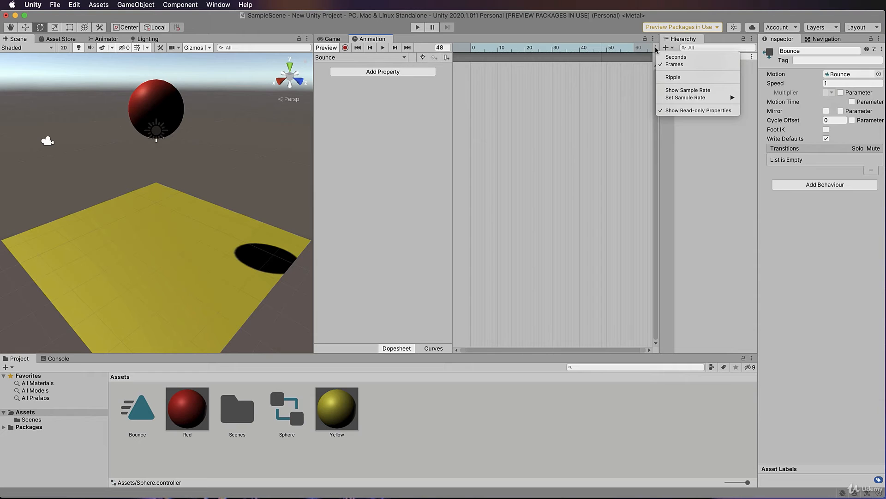
pyautogui.moveTo(694, 100)
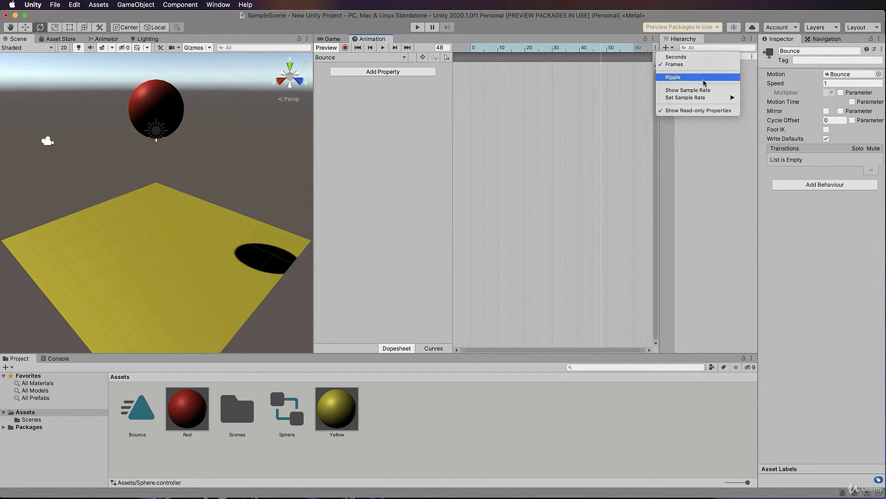
pyautogui.click(676, 57)
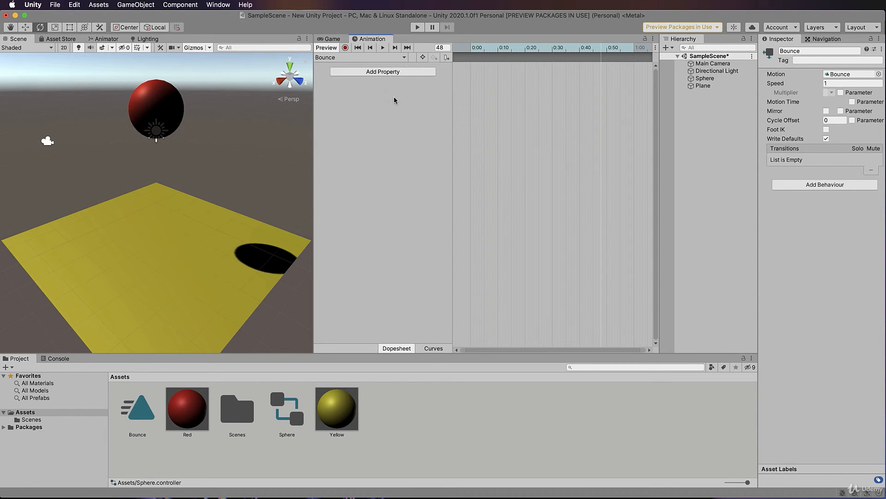
# Add the sphere's Transform Position property to the Bounce clip and expand its x, y and z channels near the clip's start
pyautogui.click(383, 73)
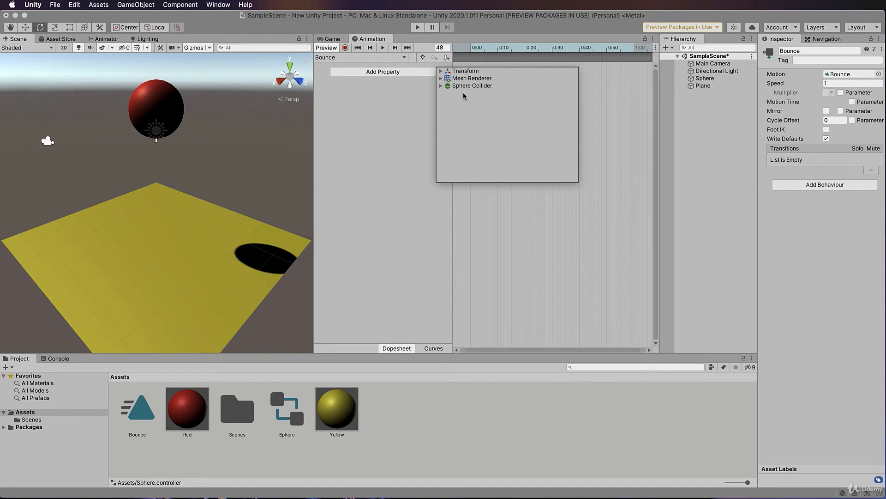
pyautogui.click(440, 72)
pyautogui.click(573, 79)
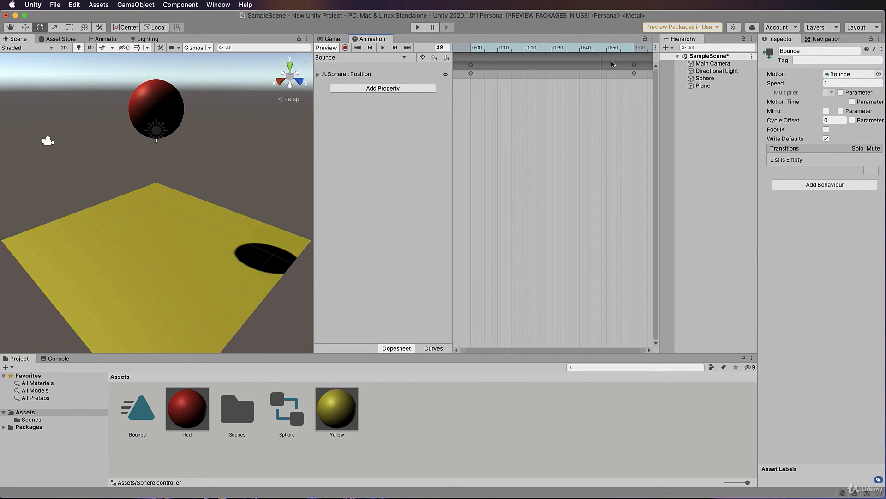
pyautogui.moveTo(599, 51); pyautogui.dragTo(474, 51)
pyautogui.click(318, 74)
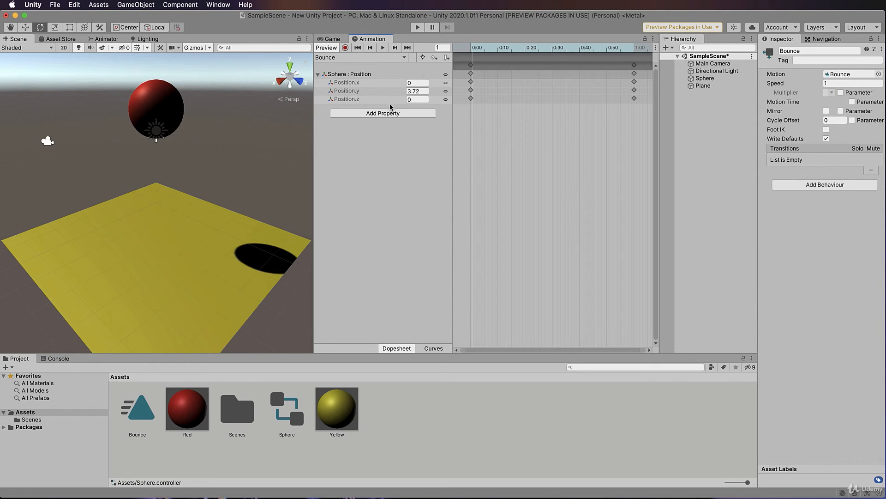
# Select the Sphere object and expand its Transform to compare its position with the clip's Position.y value
pyautogui.click(413, 91)
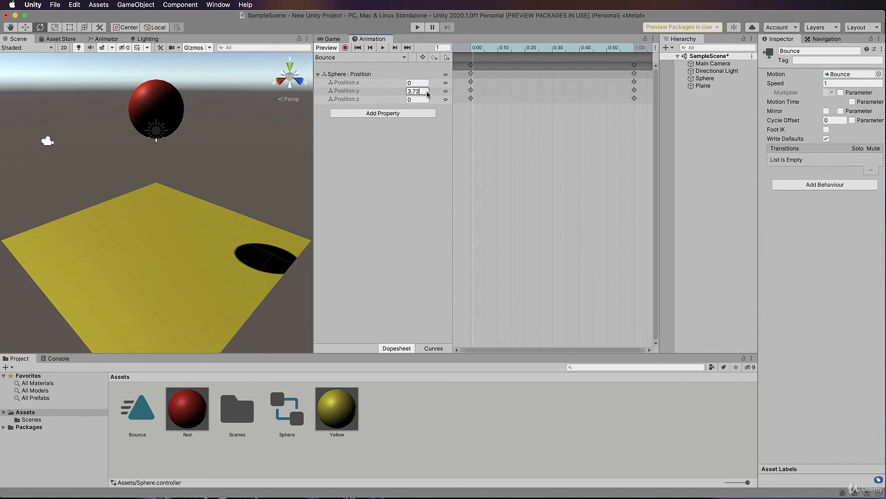
pyautogui.click(404, 84)
pyautogui.click(409, 92)
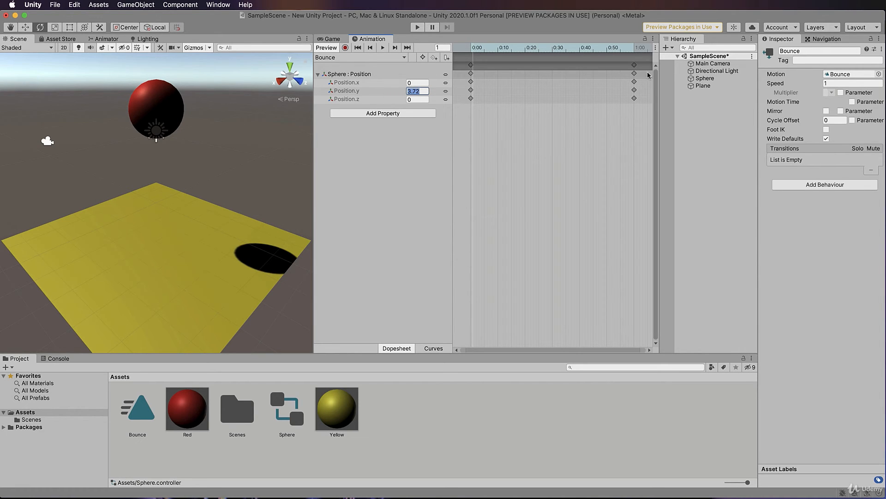
pyautogui.click(708, 79)
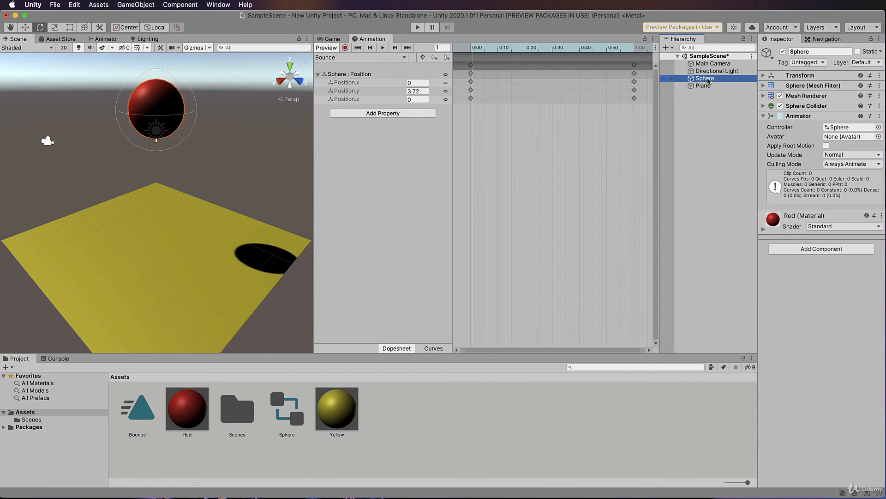
pyautogui.click(764, 78)
pyautogui.click(764, 76)
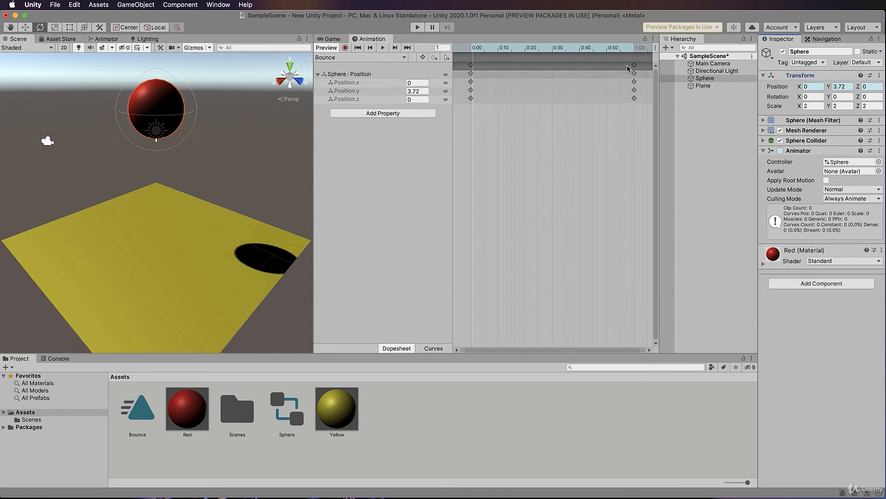
# With the Move tool and keyframe recording enabled, raise the sphere to Y 4.5 at frame 0
pyautogui.click(470, 50)
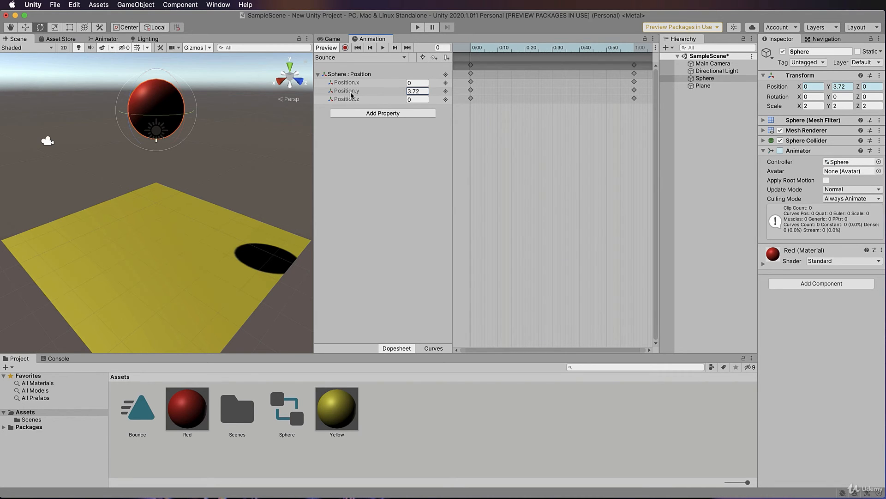
pyautogui.scroll(-4, 225, 95)
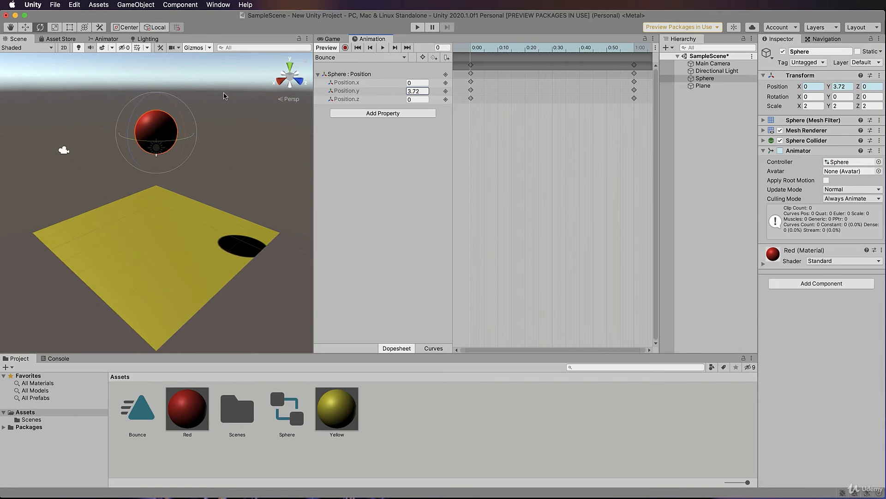
pyautogui.press('w')
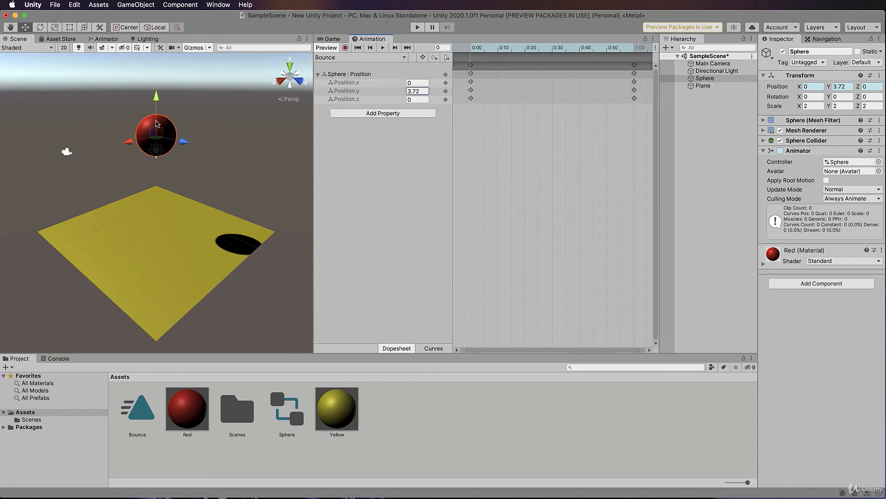
pyautogui.click(346, 48)
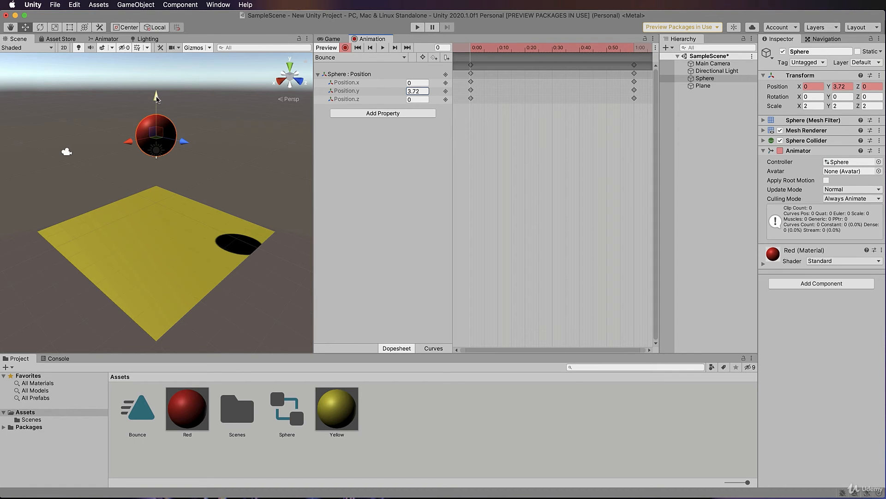
pyautogui.moveTo(157, 96); pyautogui.dragTo(157, 85)
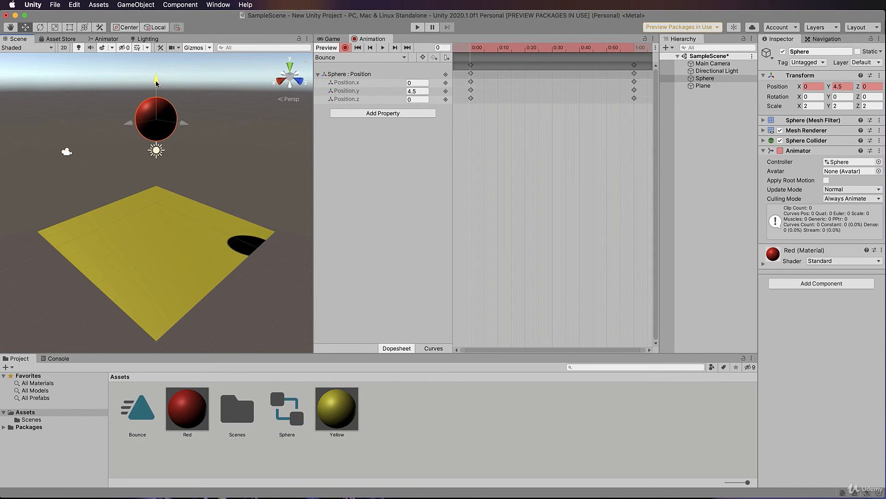
# Set the sphere's Position.y to 5 at frame 0 and turn off keyframe recording
pyautogui.click(412, 91)
pyautogui.write('4.5')
pyautogui.click(419, 91)
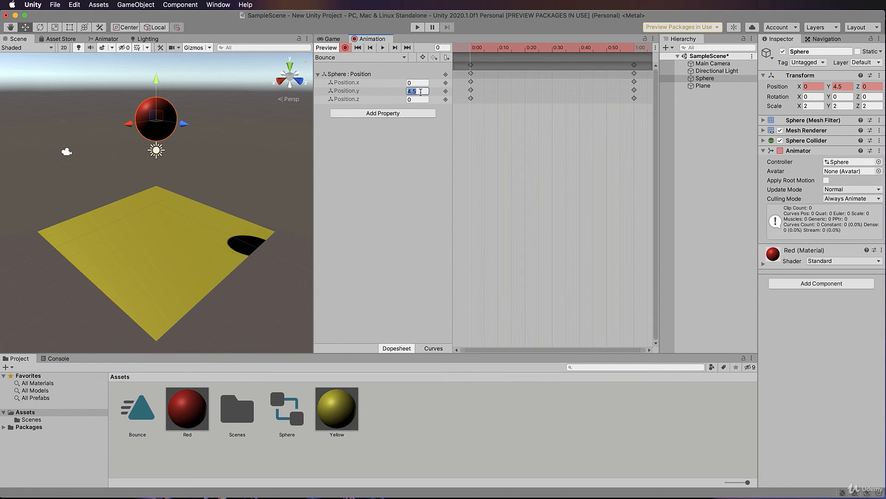
pyautogui.write('5')
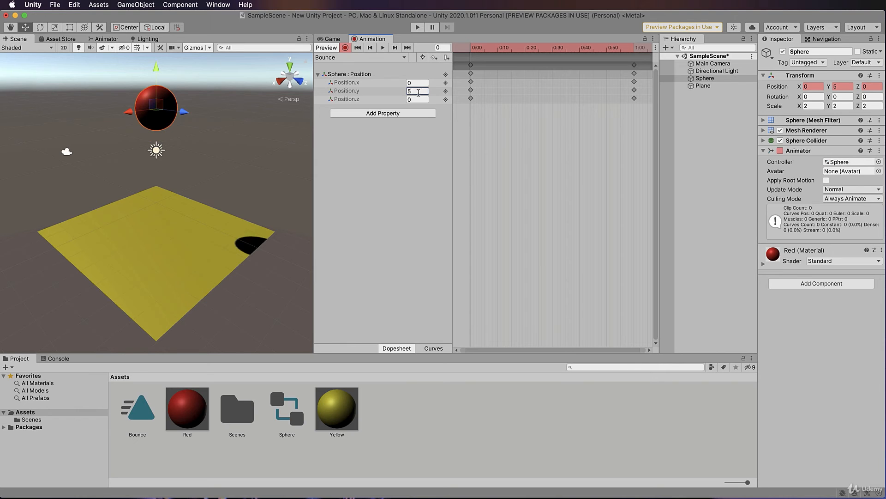
pyautogui.click(346, 49)
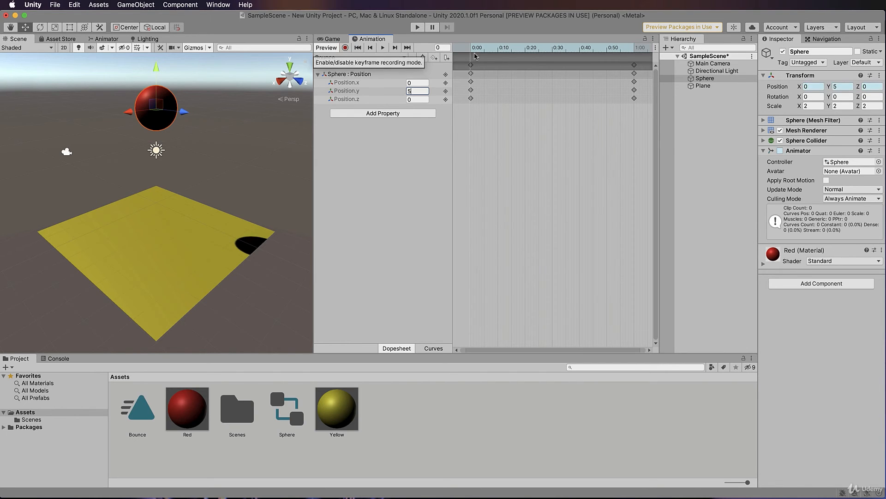
# Compare the sphere's height at both ends of the clip and set Position.y to 5 at frame 60
pyautogui.moveTo(474, 49); pyautogui.dragTo(635, 54)
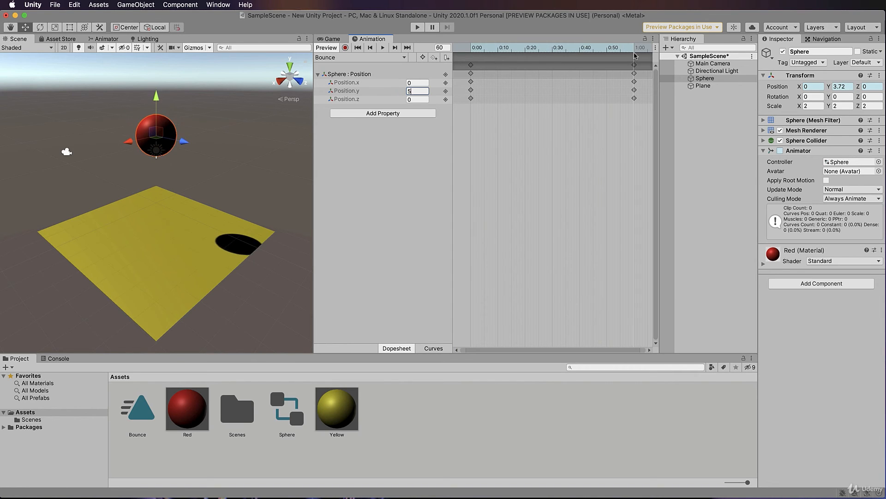
pyautogui.click(634, 91)
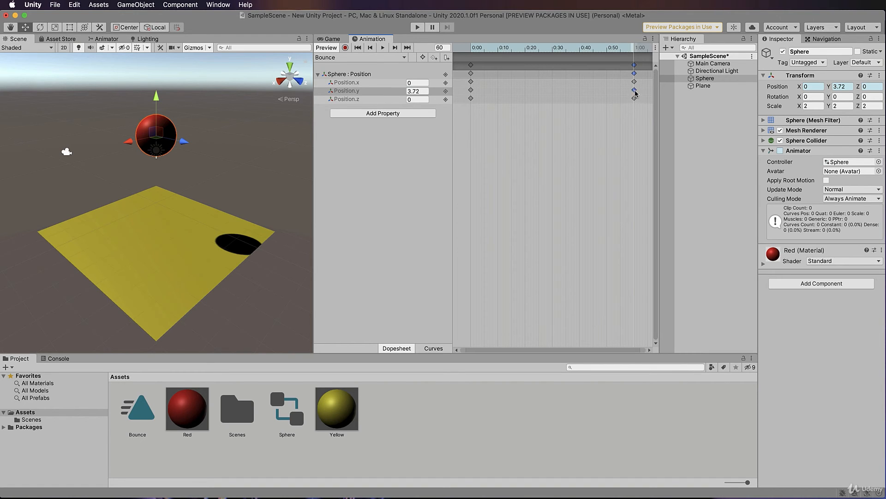
pyautogui.click(408, 91)
pyautogui.moveTo(635, 52); pyautogui.dragTo(471, 53)
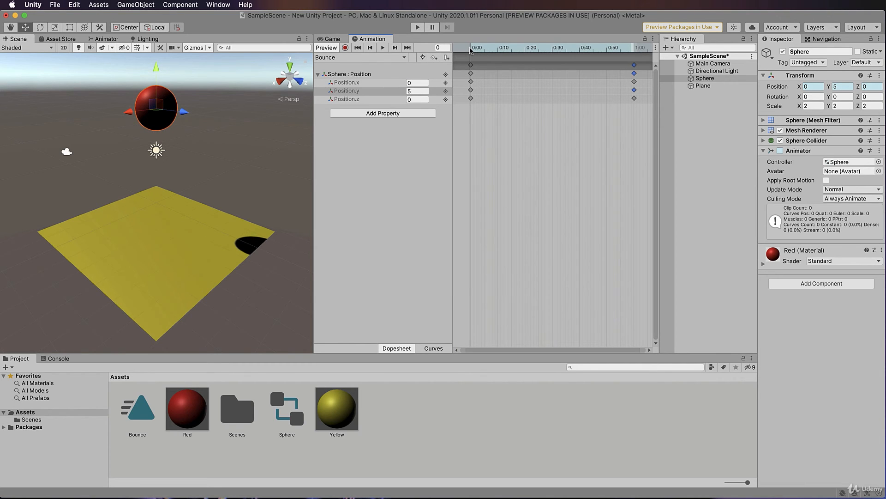
pyautogui.moveTo(471, 51); pyautogui.dragTo(634, 53)
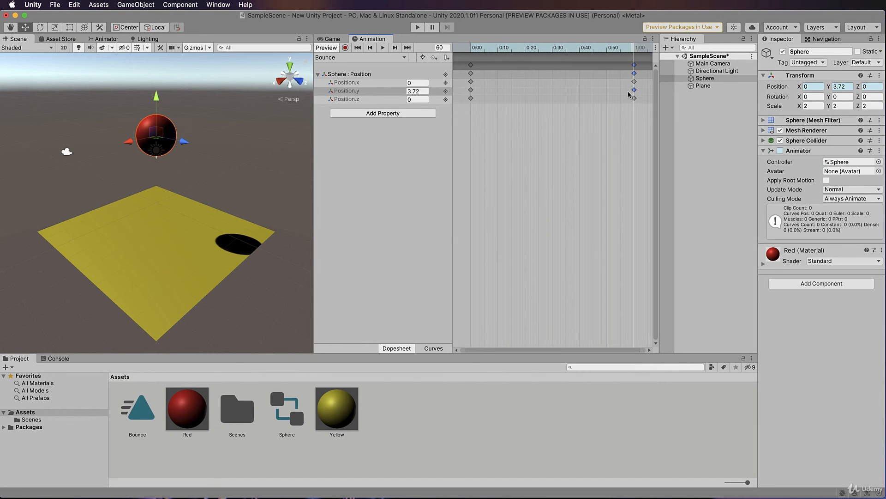
pyautogui.moveTo(634, 51)
pyautogui.mouseDown()
pyautogui.moveTo(468, 64)
pyautogui.moveTo(634, 59)
pyautogui.mouseUp()
pyautogui.click(417, 91)
pyautogui.write('5')
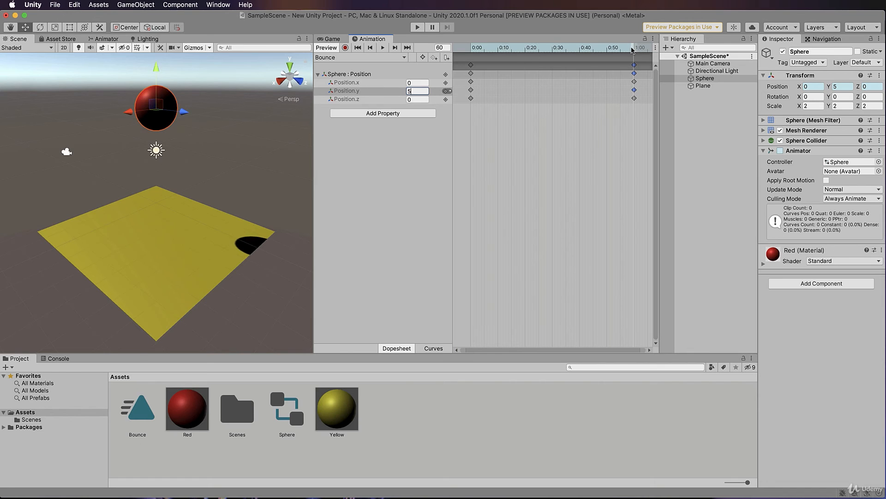
# Record a position keyframe at frame 30 with the sphere lowered to Y -1.92 on the plane, and stop recording
pyautogui.click(577, 48)
pyautogui.moveTo(576, 49); pyautogui.dragTo(471, 61)
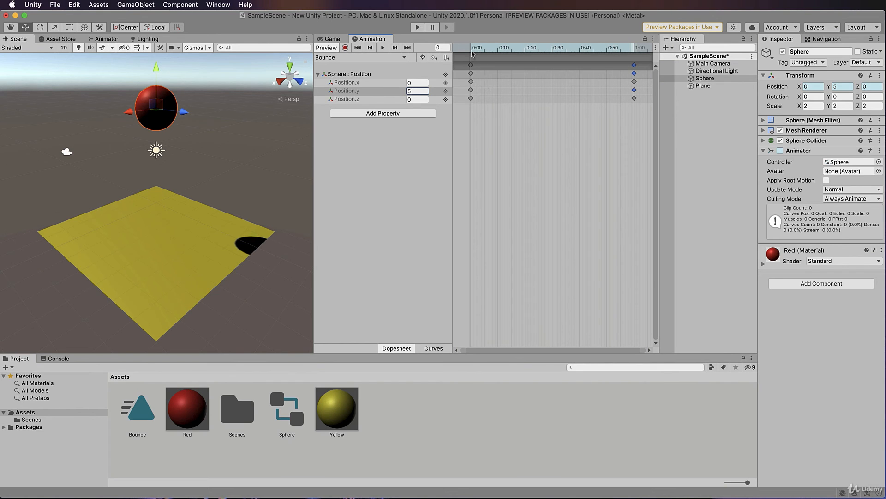
pyautogui.click(553, 51)
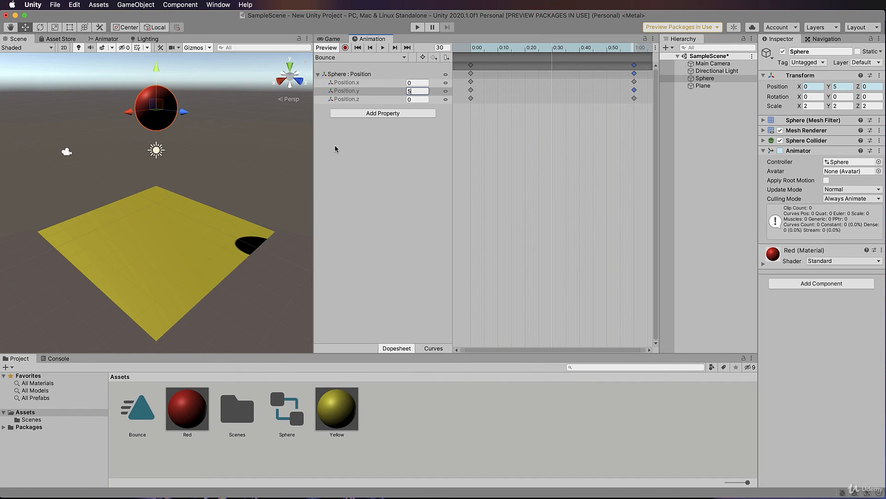
pyautogui.click(345, 48)
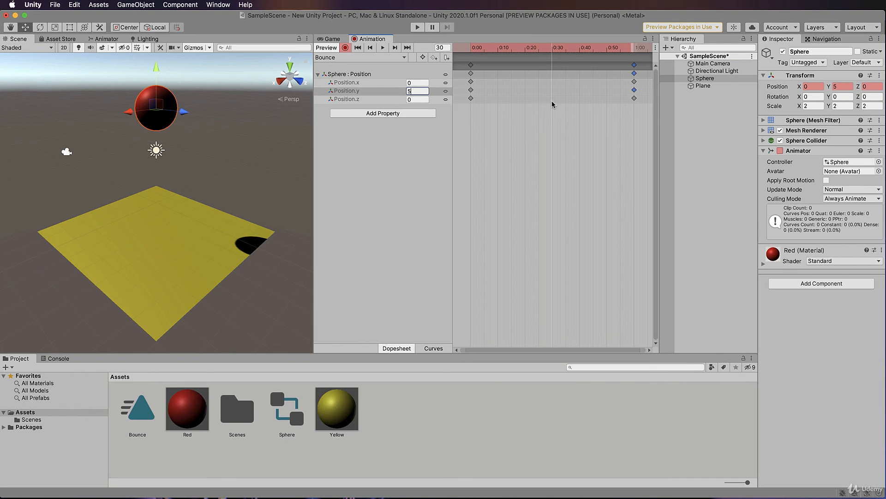
pyautogui.moveTo(157, 69); pyautogui.dragTo(164, 212)
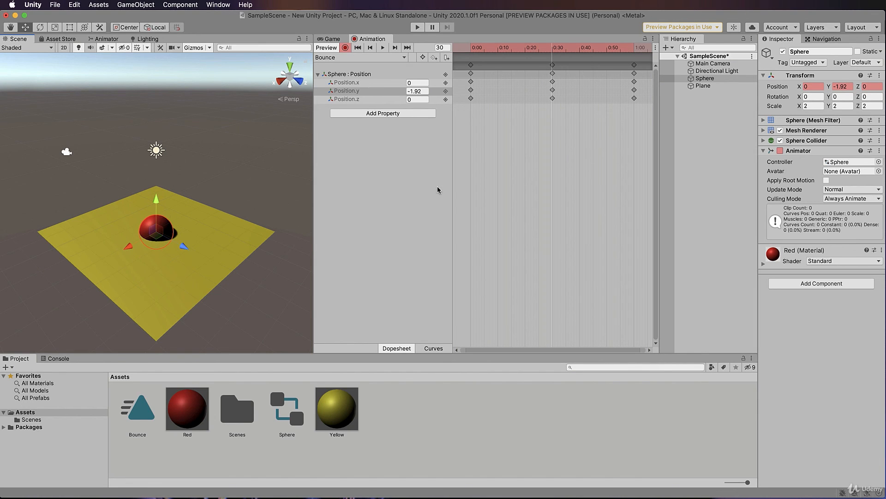
pyautogui.click(553, 90)
pyautogui.click(345, 48)
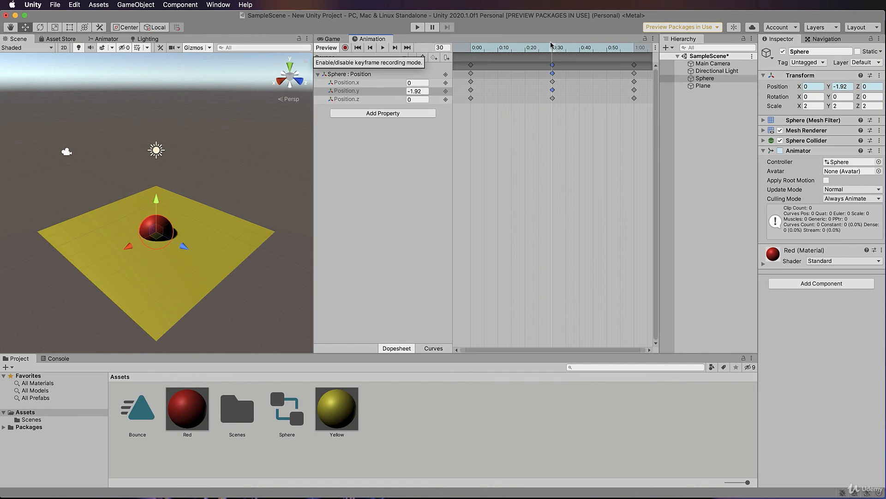
# Scrub through the Bounce clip and play it to preview the sphere's bounce
pyautogui.click(485, 48)
pyautogui.moveTo(484, 50); pyautogui.dragTo(638, 60)
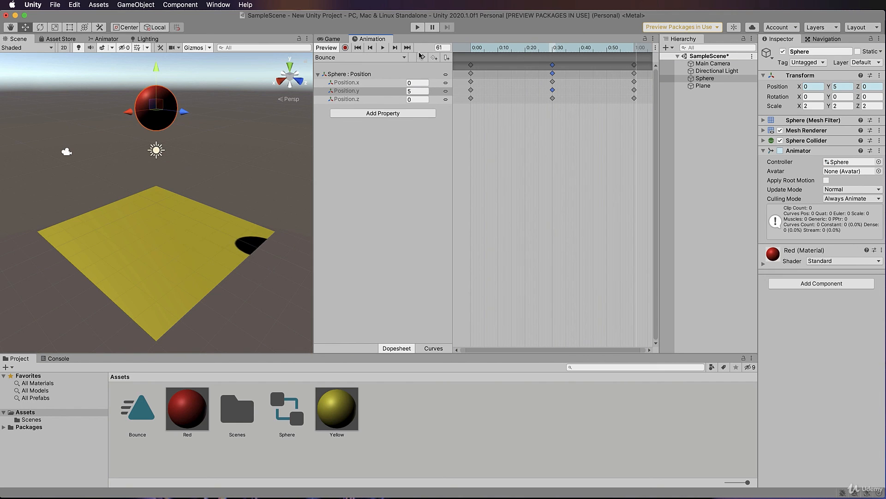
pyautogui.click(383, 49)
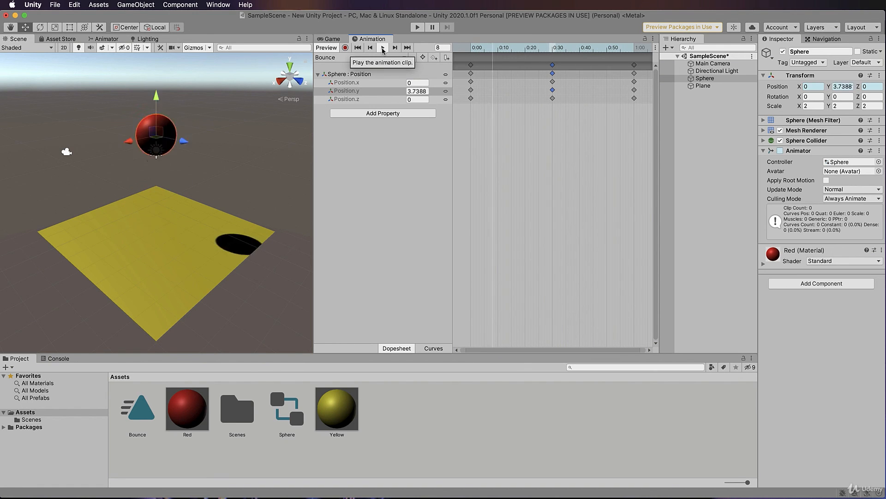
pyautogui.click(383, 48)
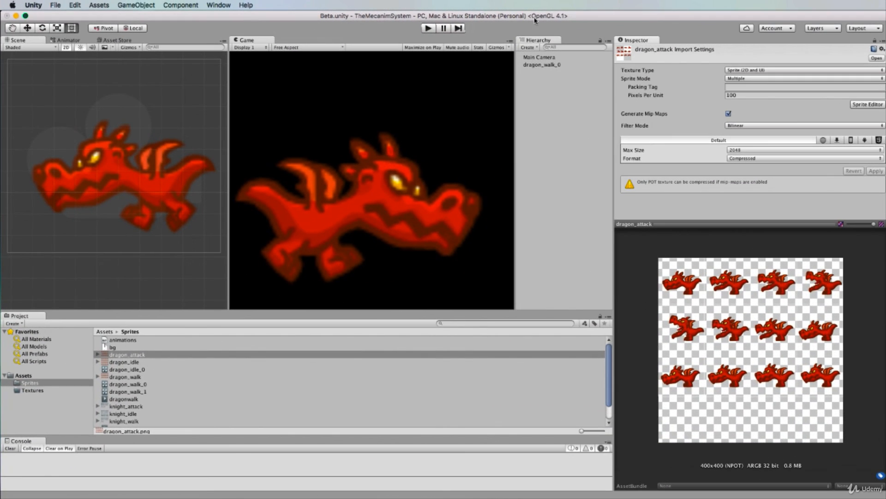
# Run the Beta.unity dragon scene in Play mode
pyautogui.click(428, 28)
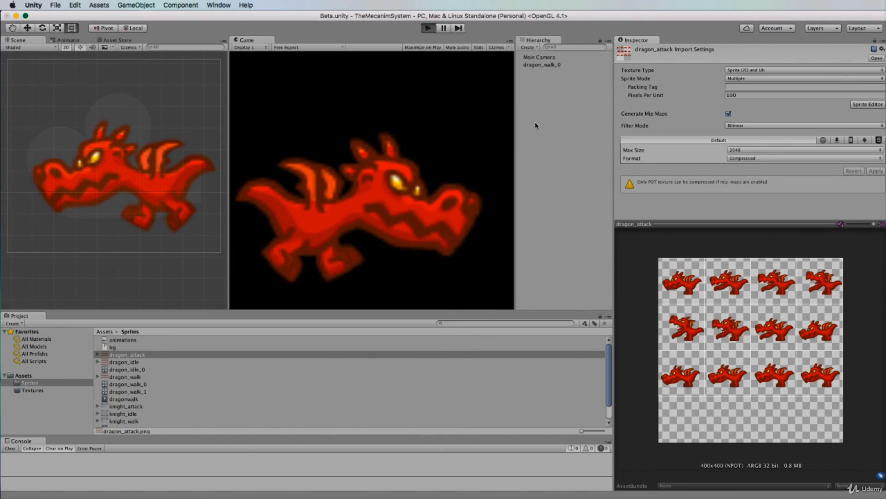